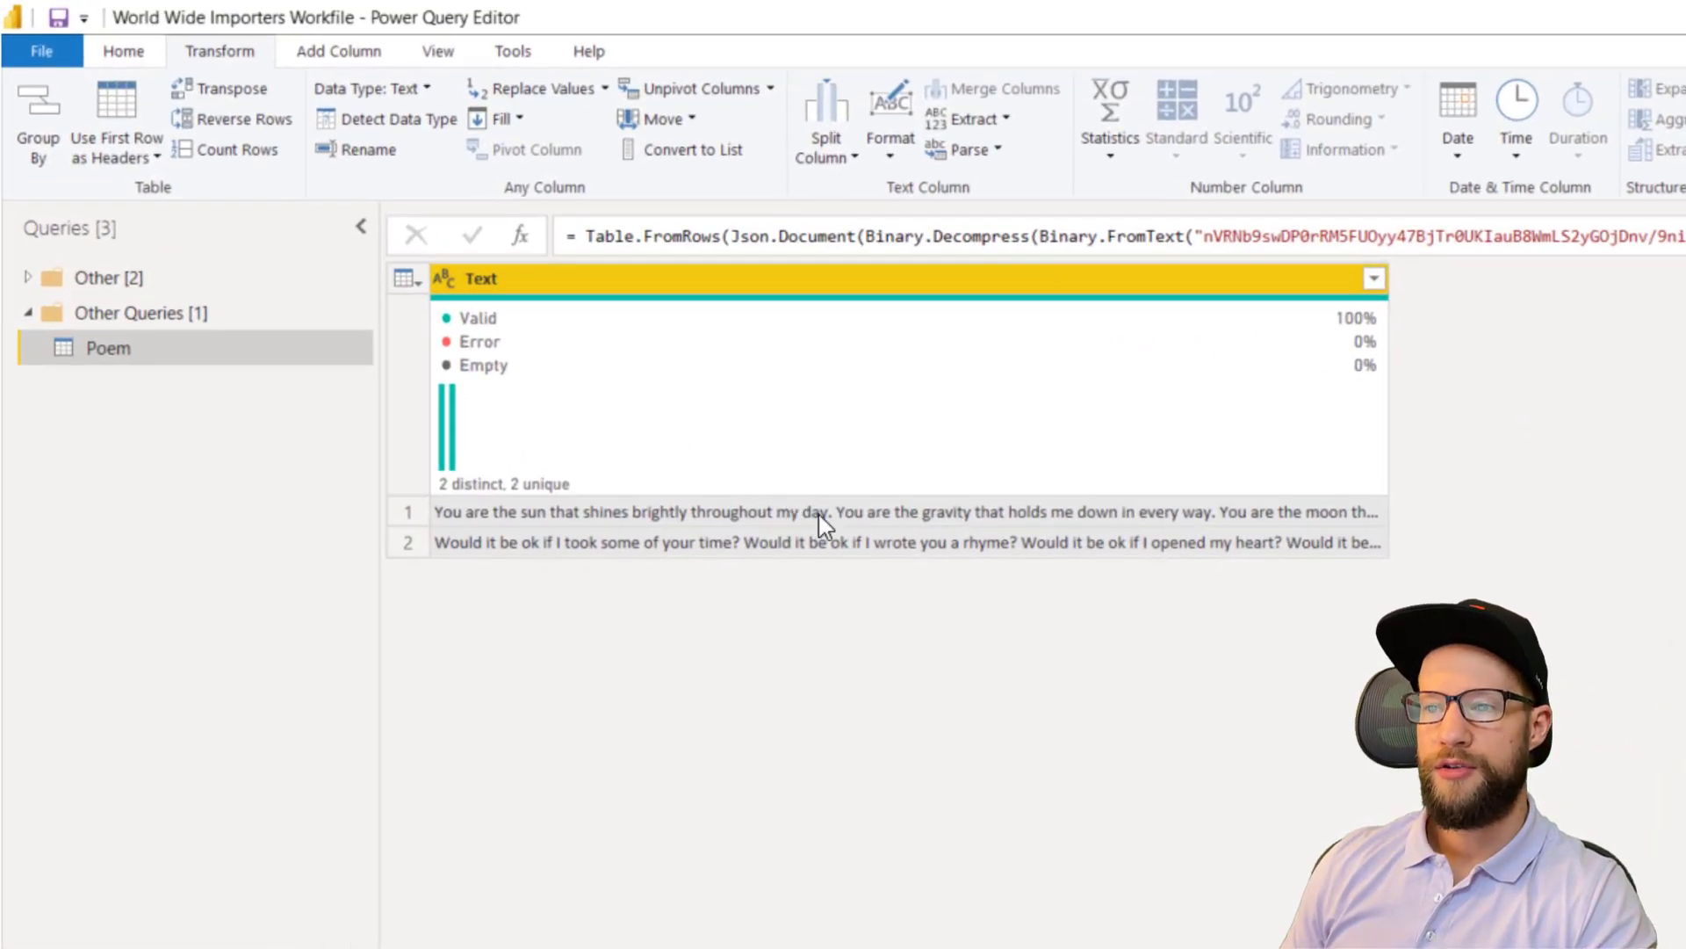
Step: Inspect the full poem text of rows 1 and 2, highlighting occurrences of 'you'
click(800, 502)
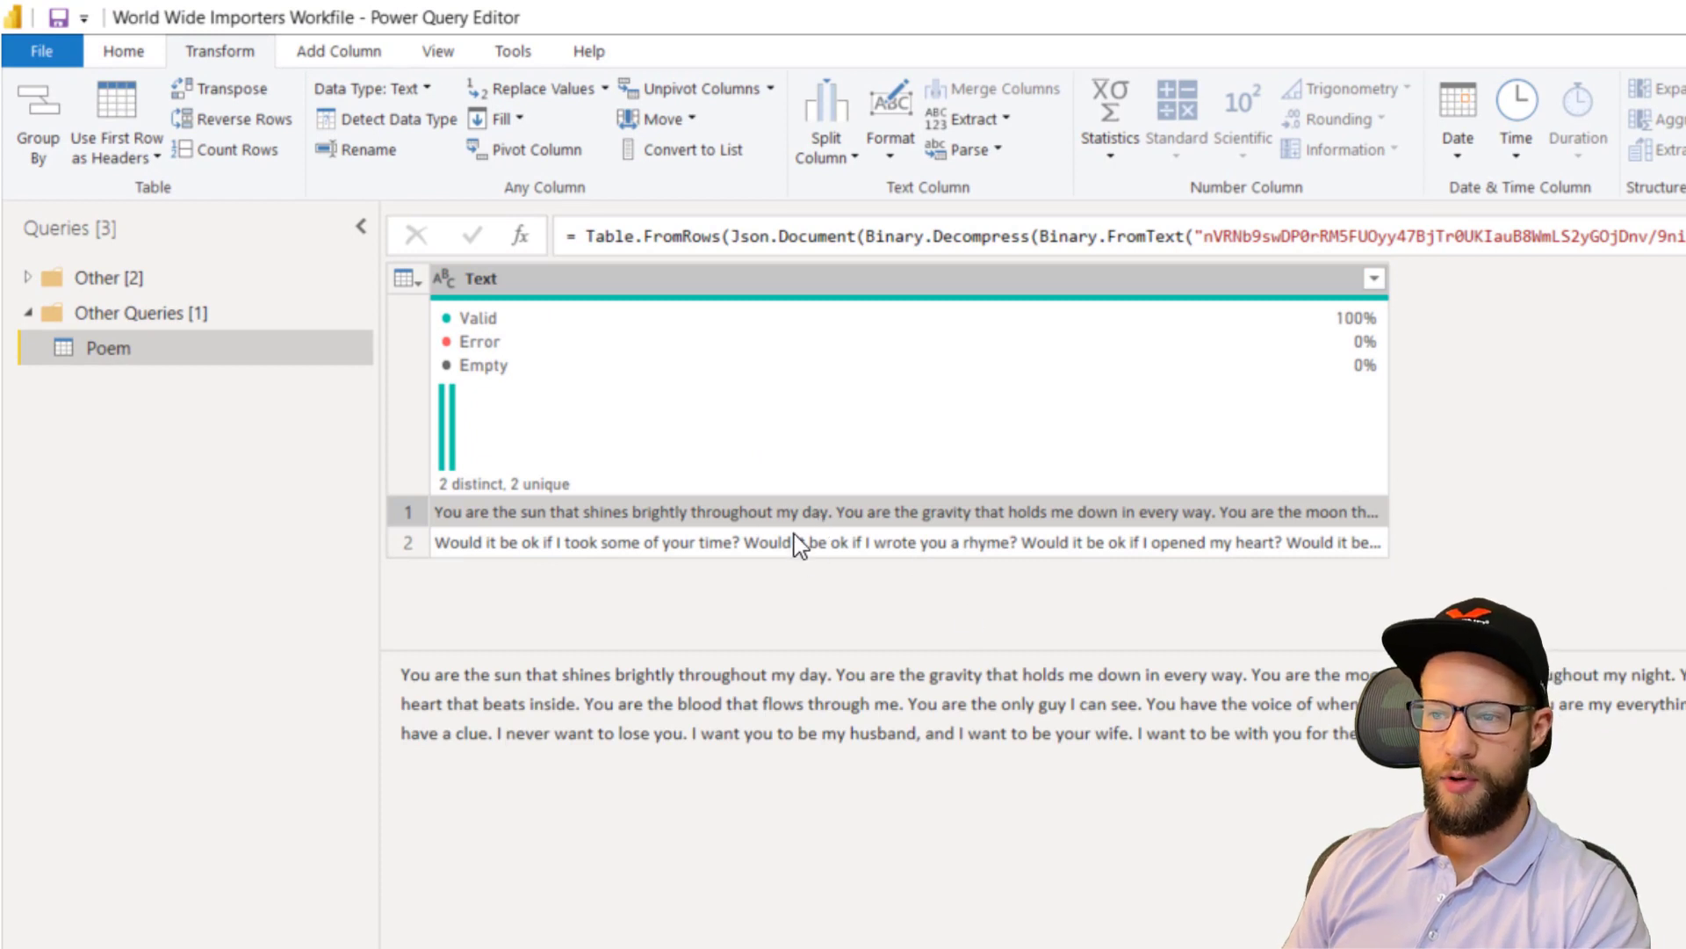
click(877, 537)
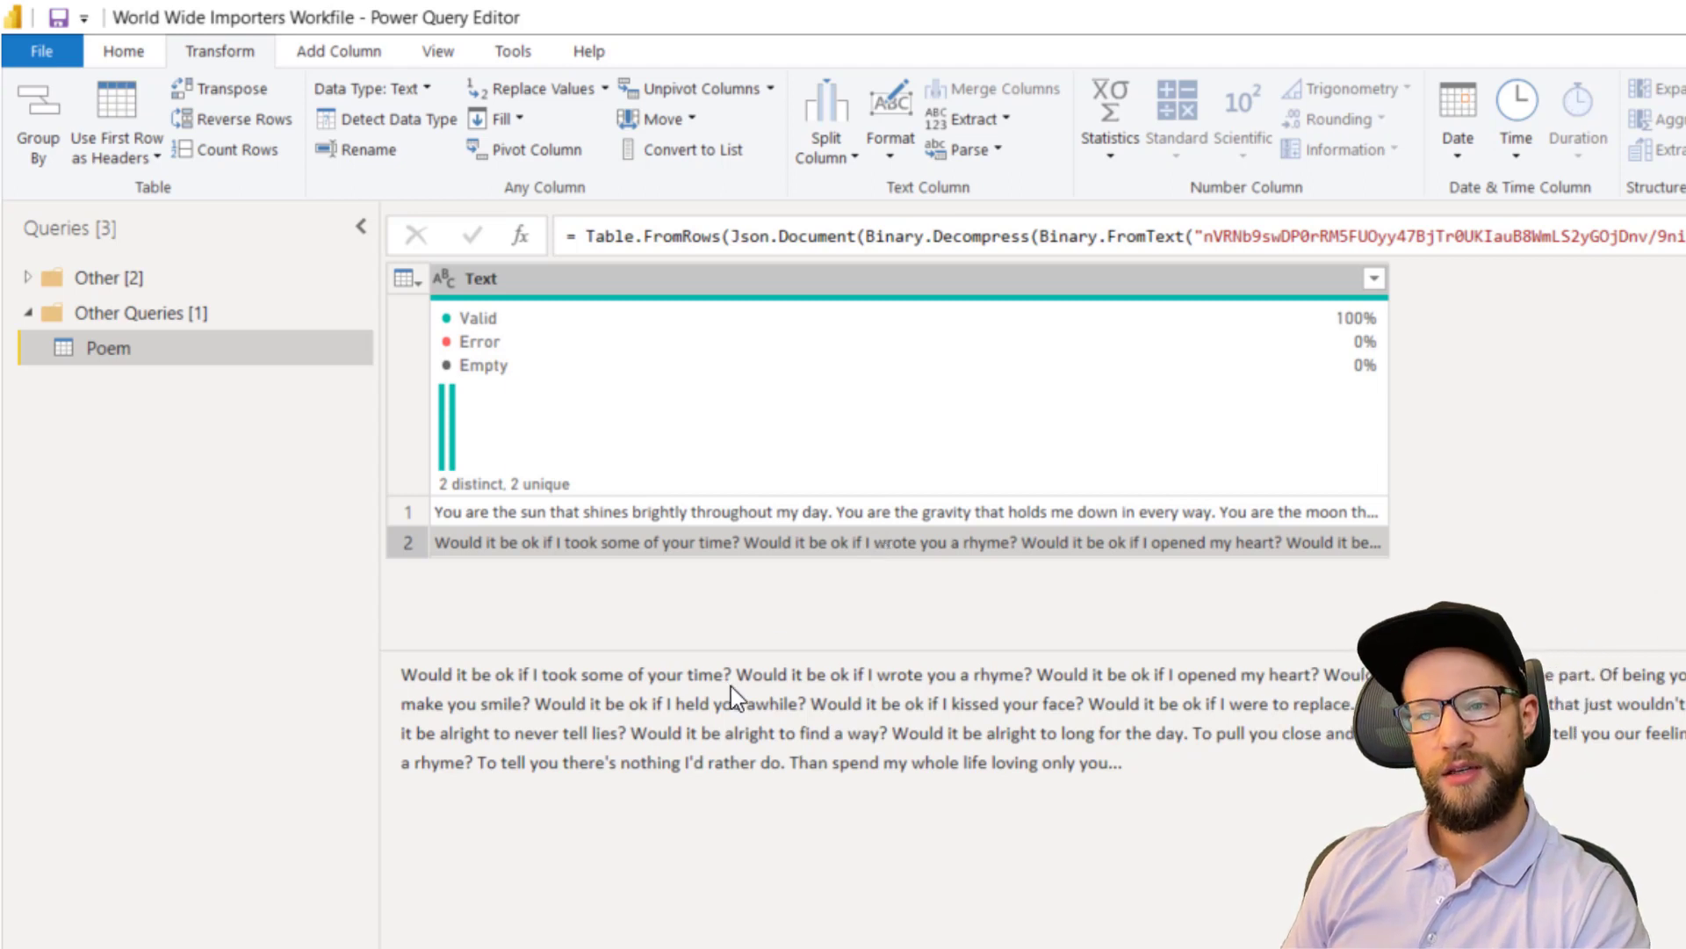
click(565, 516)
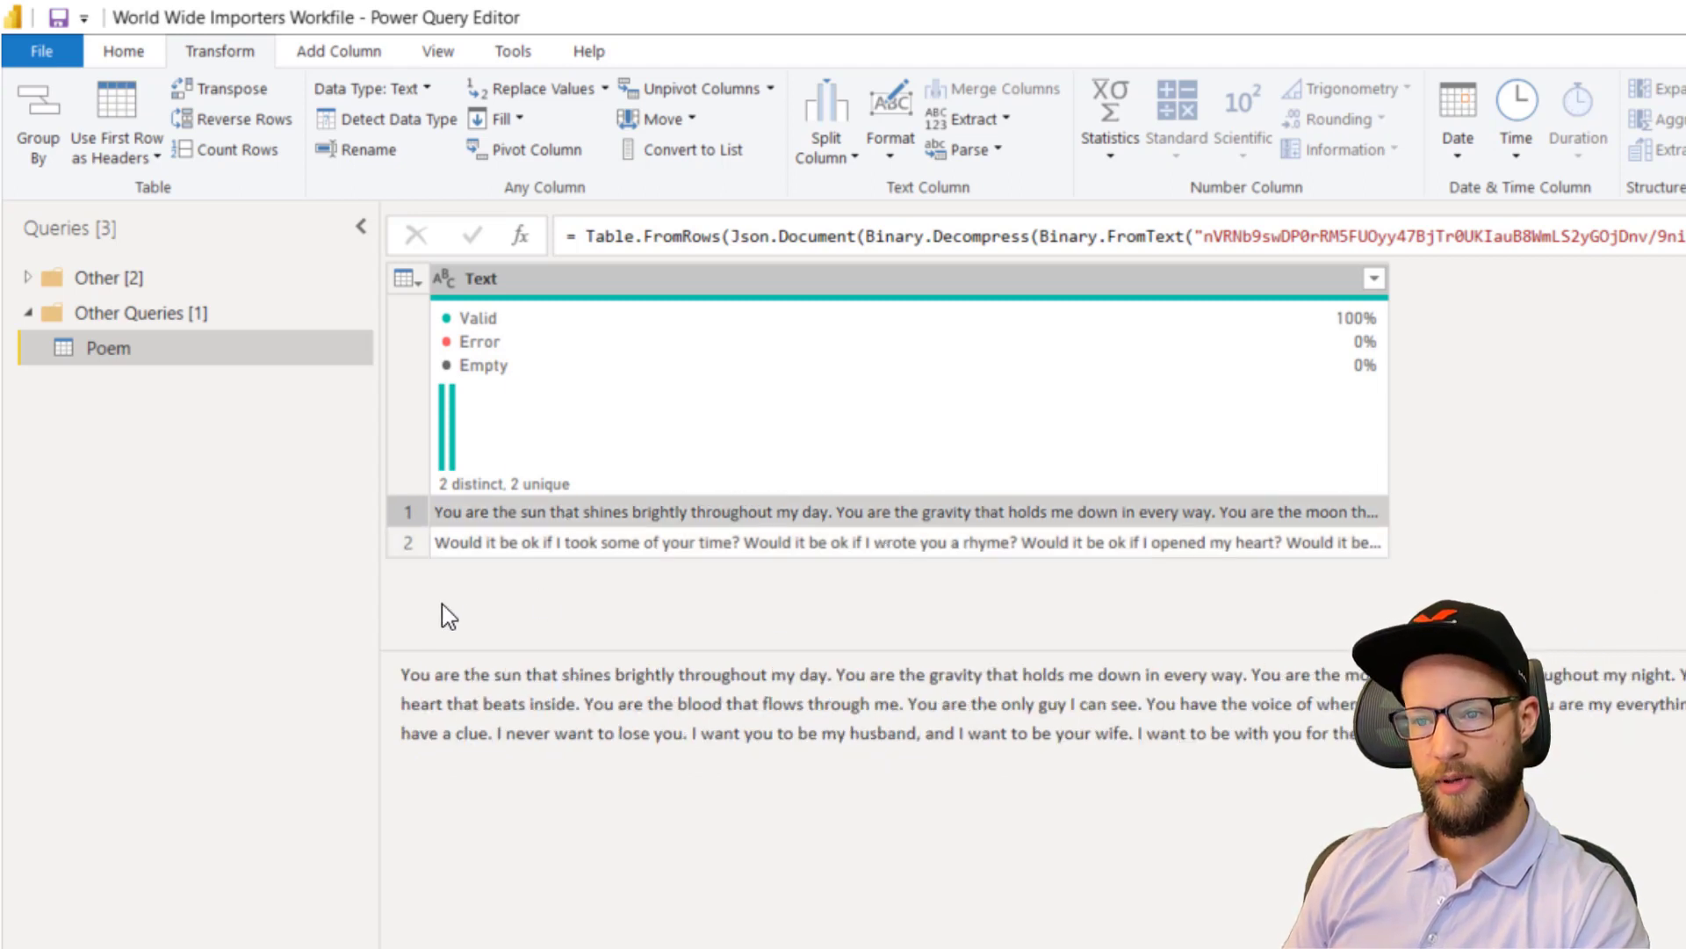
double_click(415, 676)
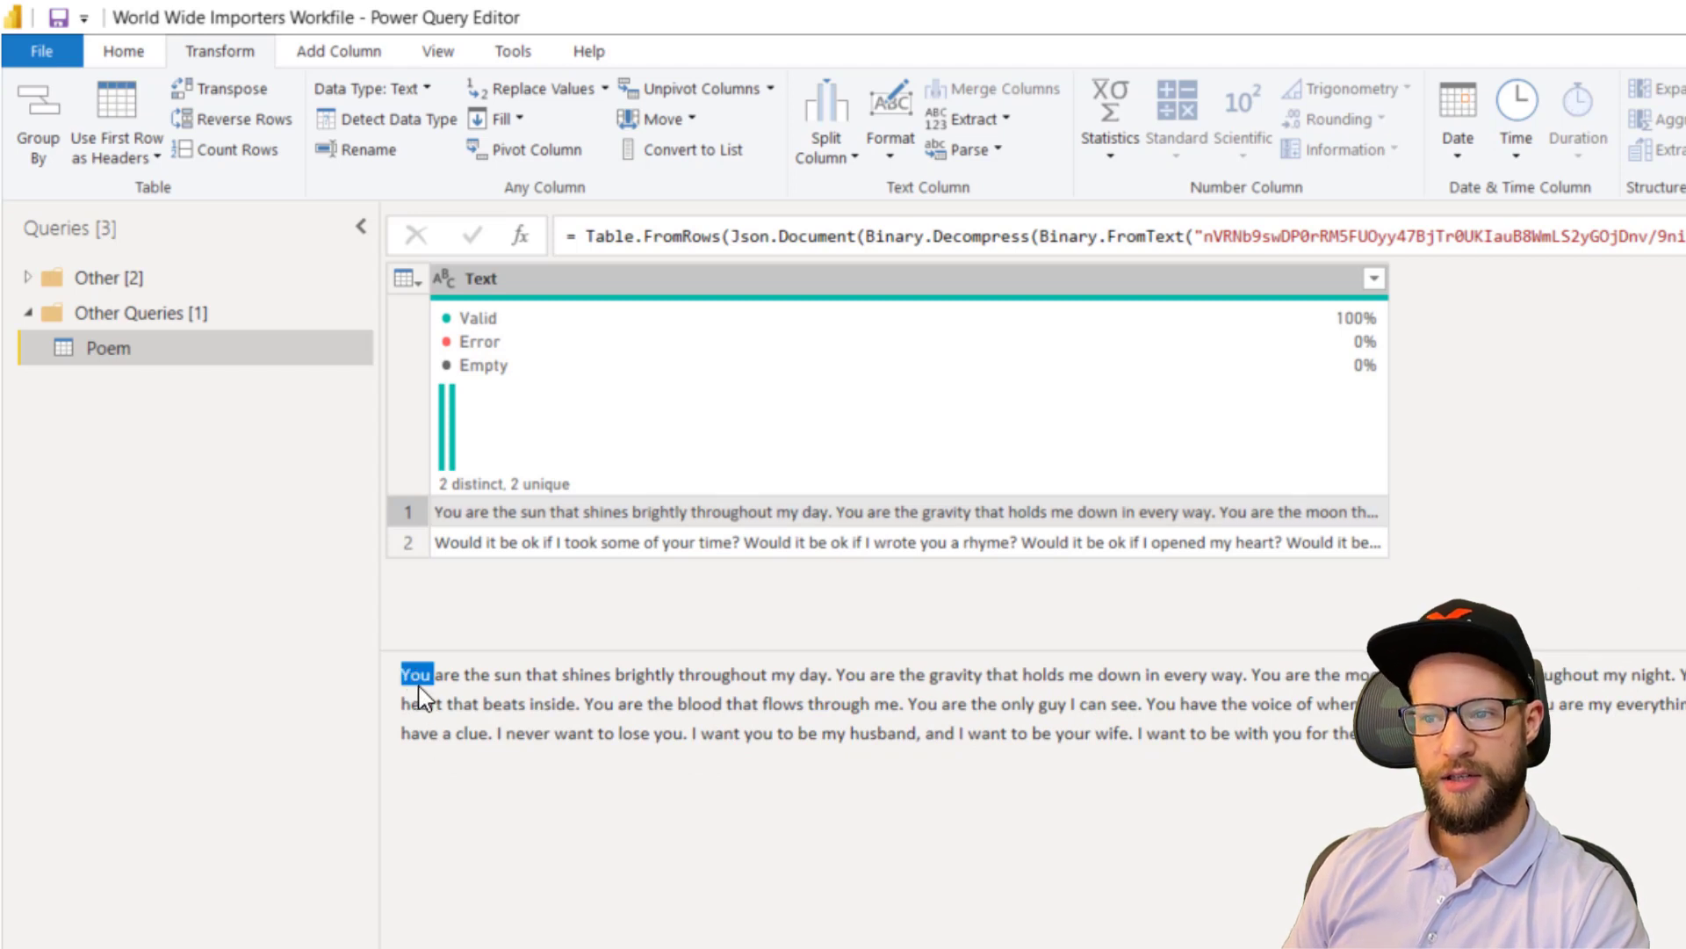
double_click(760, 733)
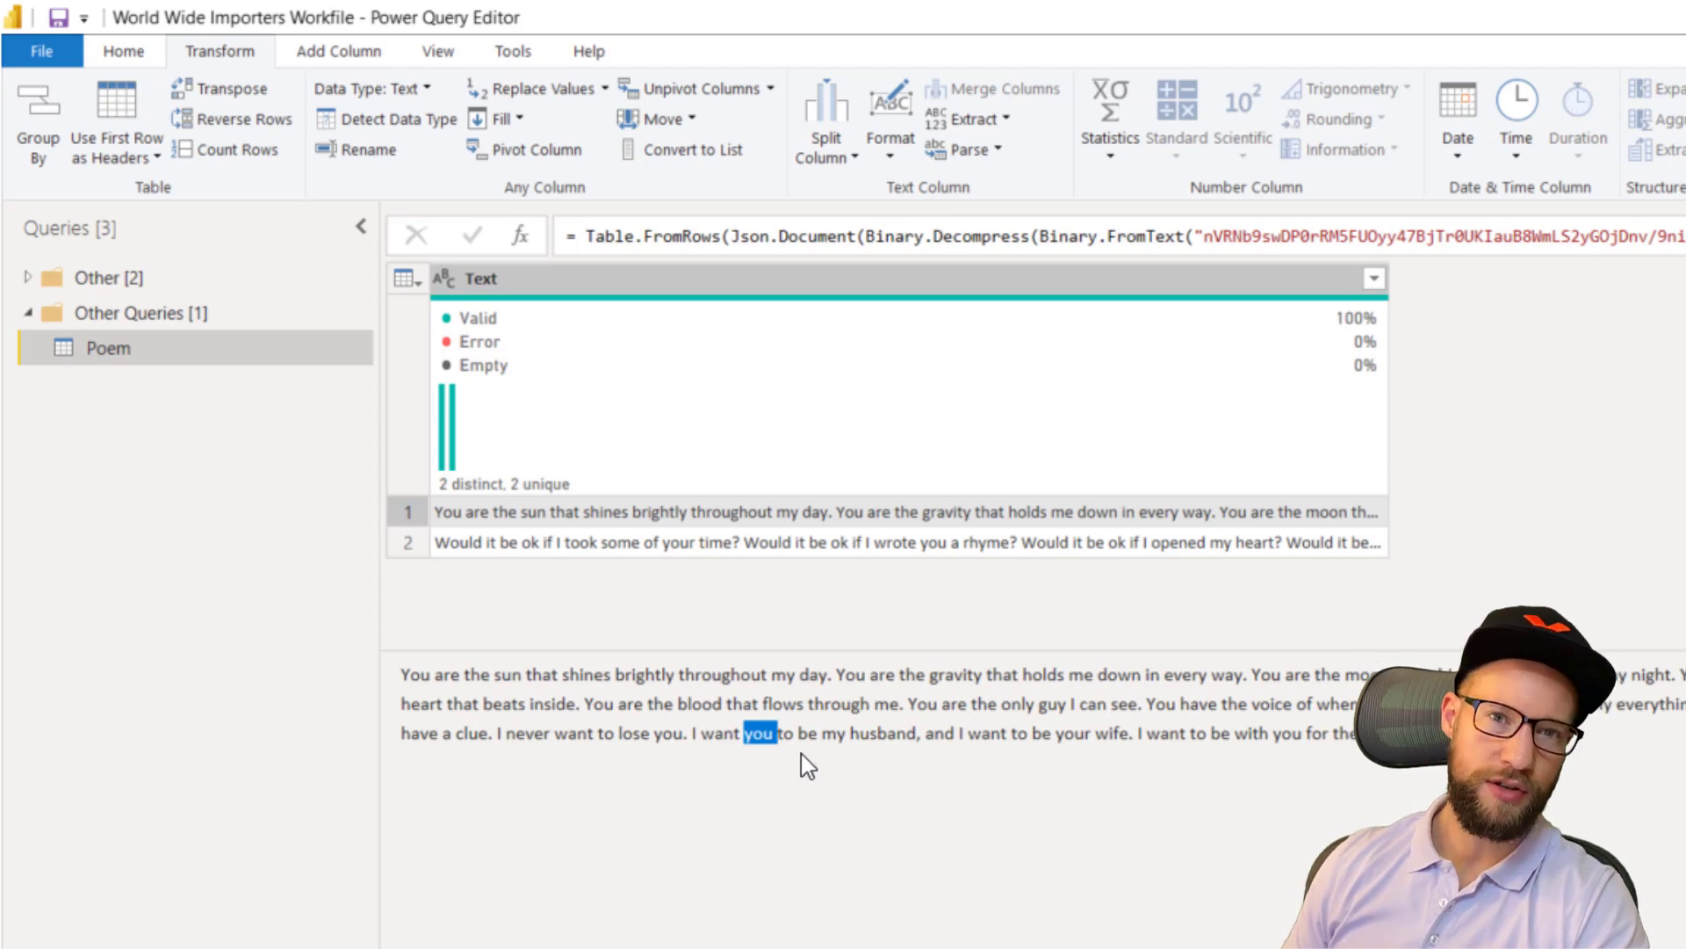
click(801, 753)
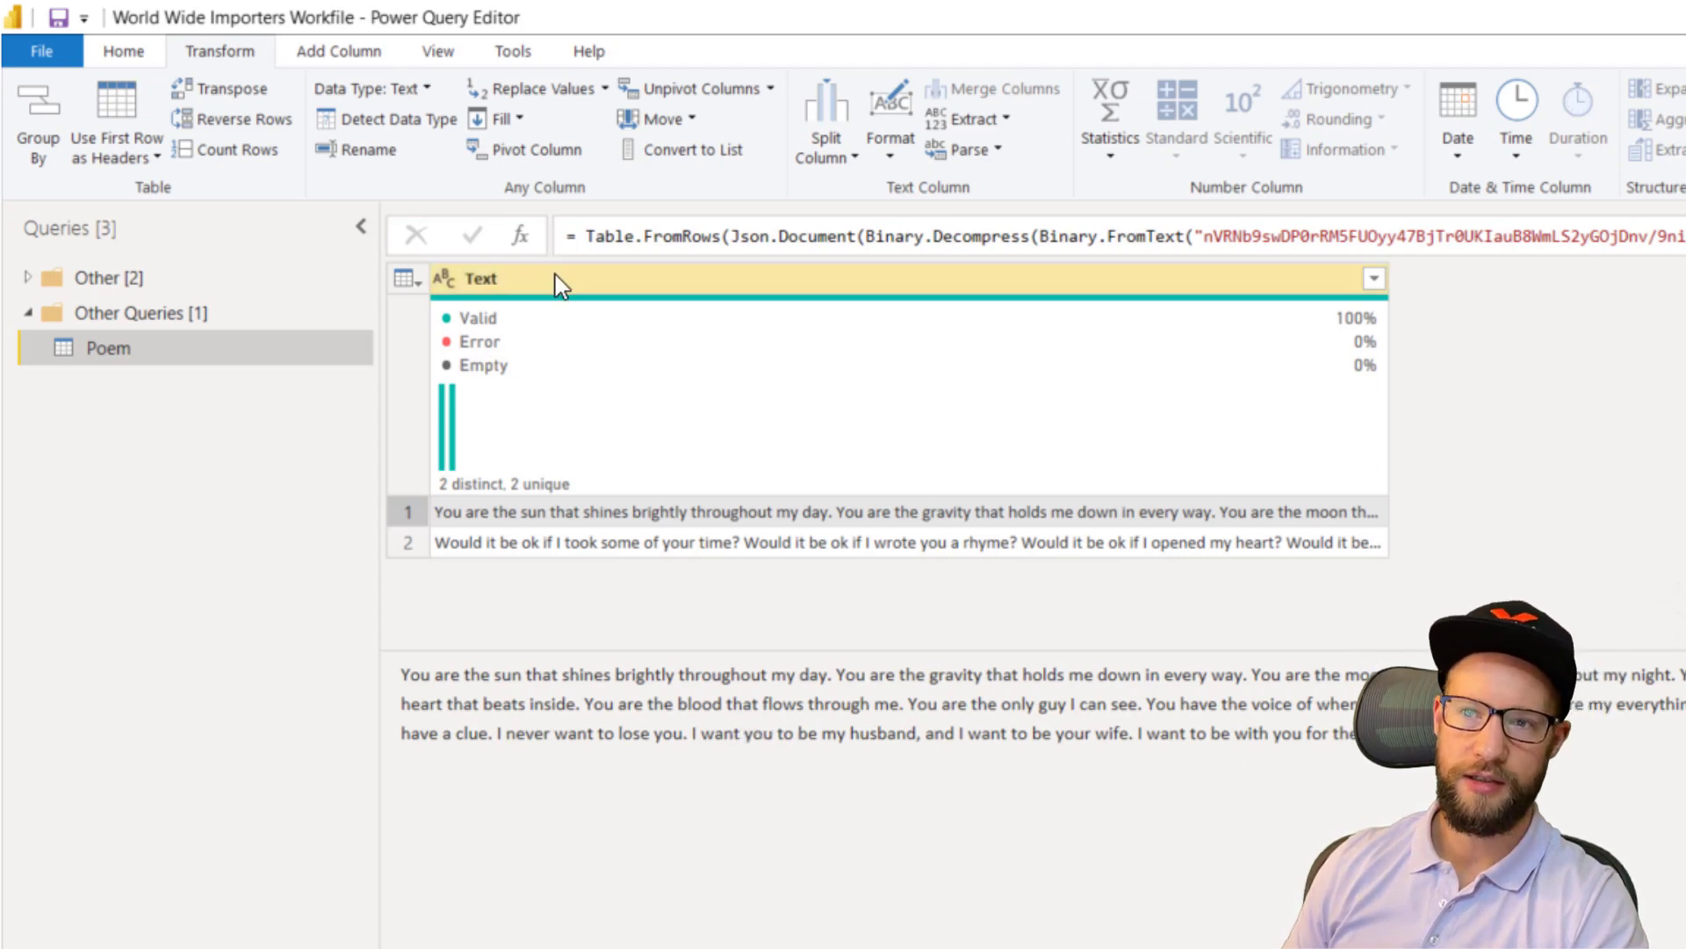
Step: Convert the Text column to lowercase with Format > lowercase
click(514, 279)
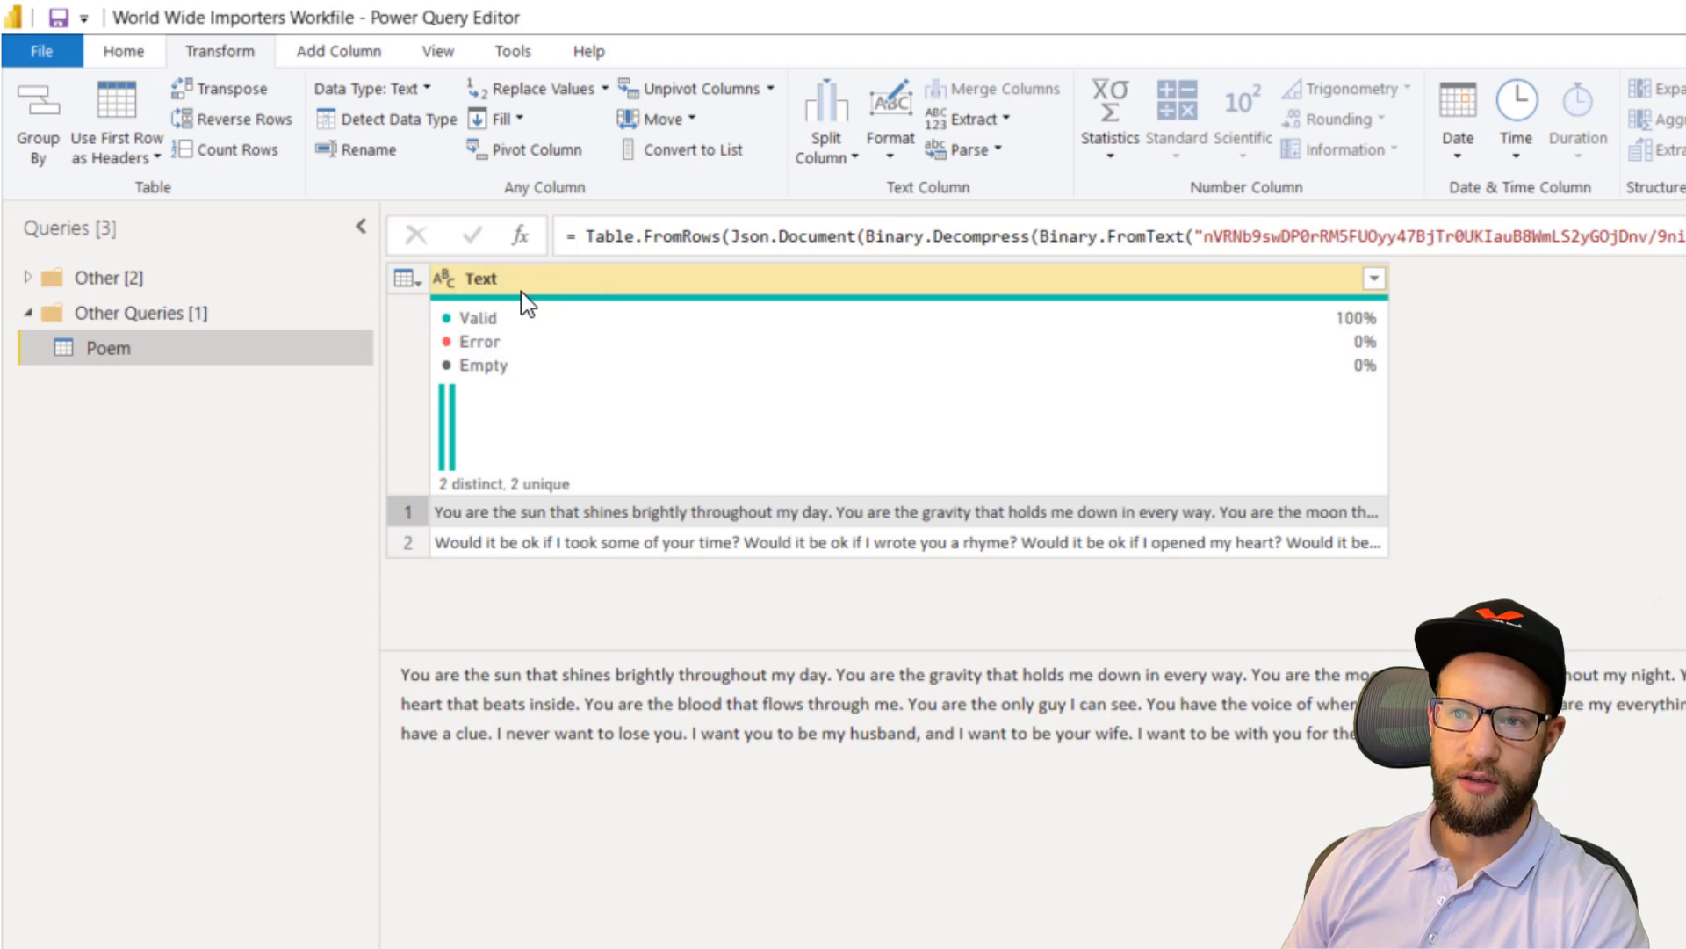
click(566, 281)
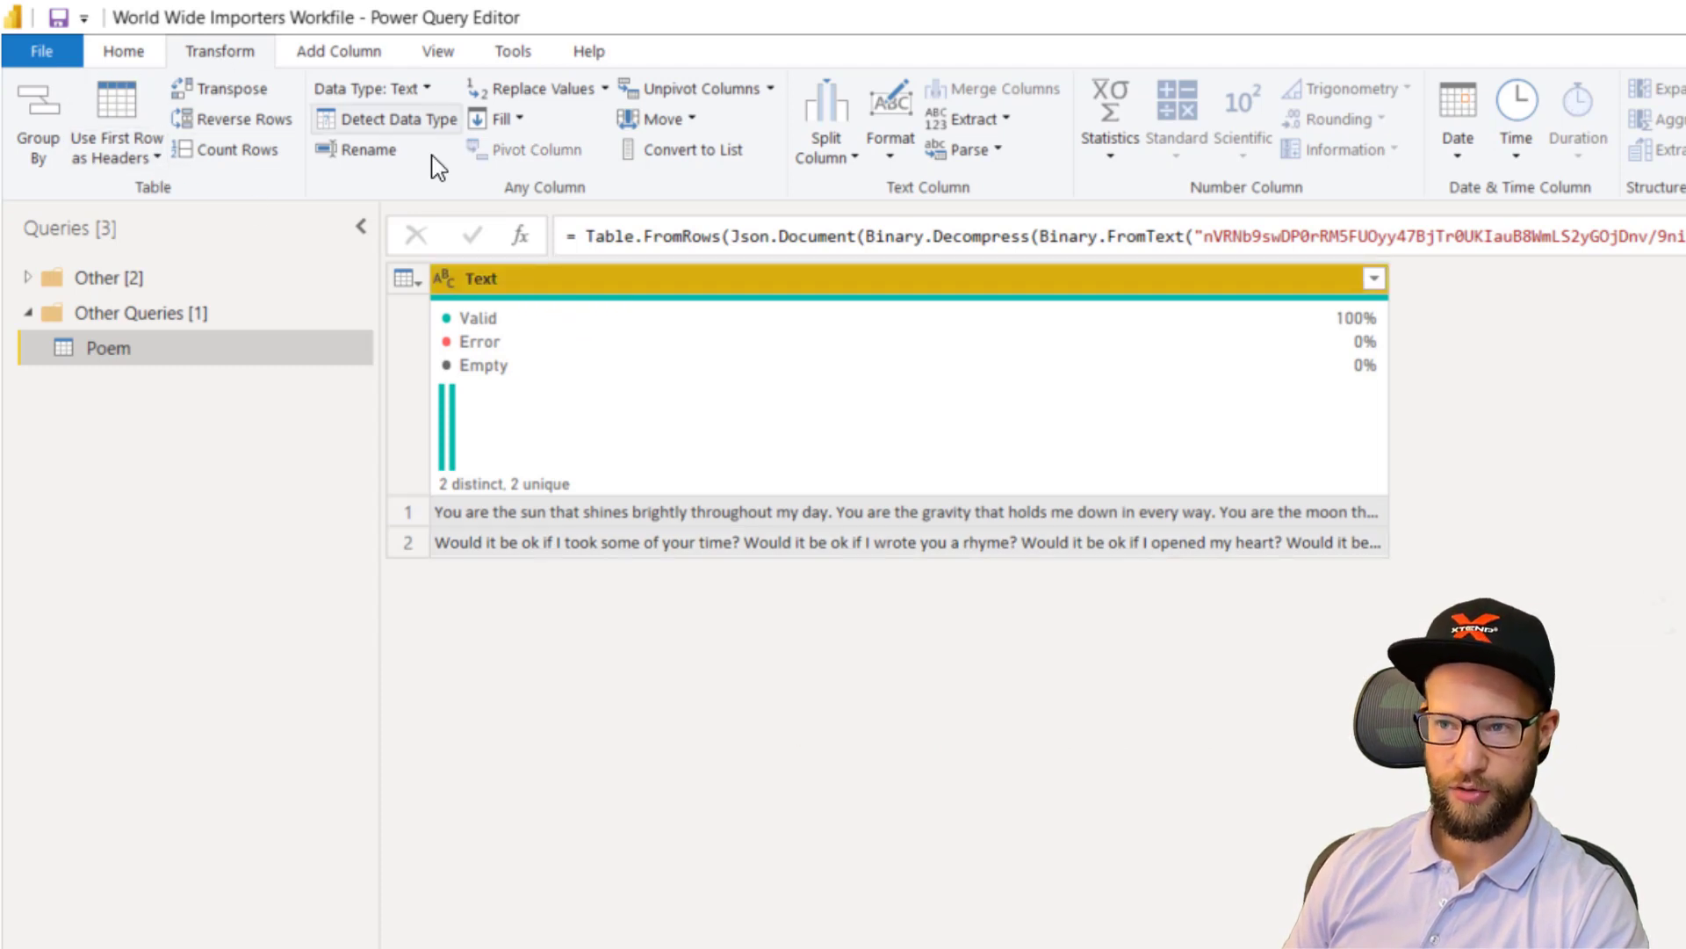
click(891, 140)
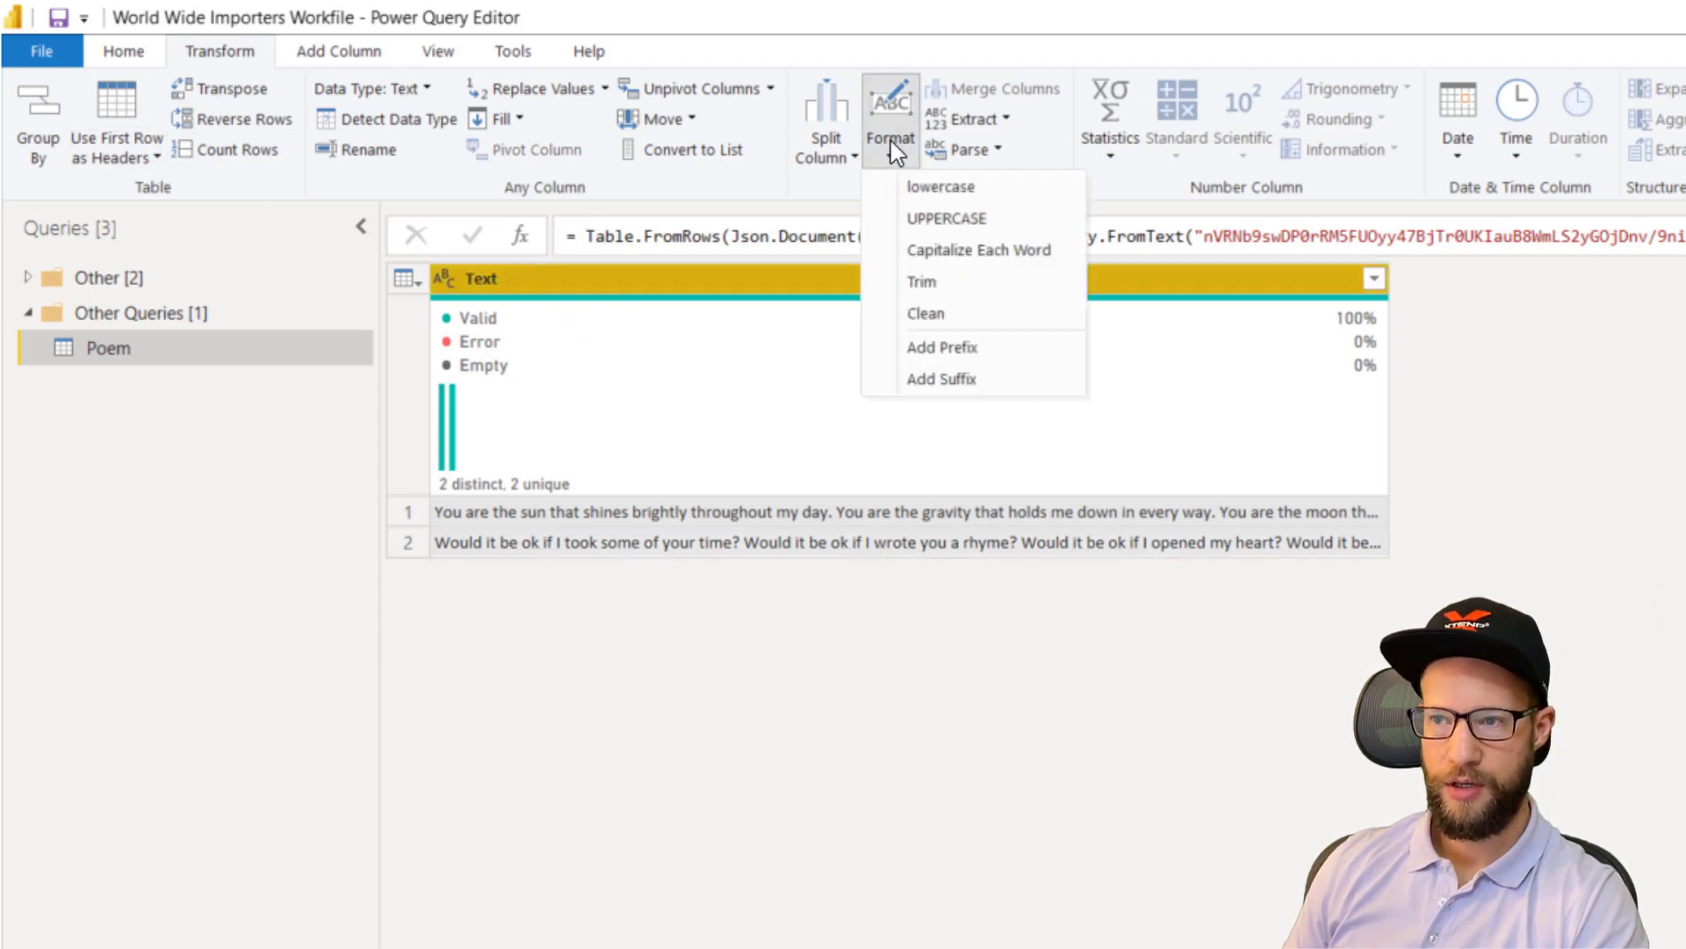
click(941, 187)
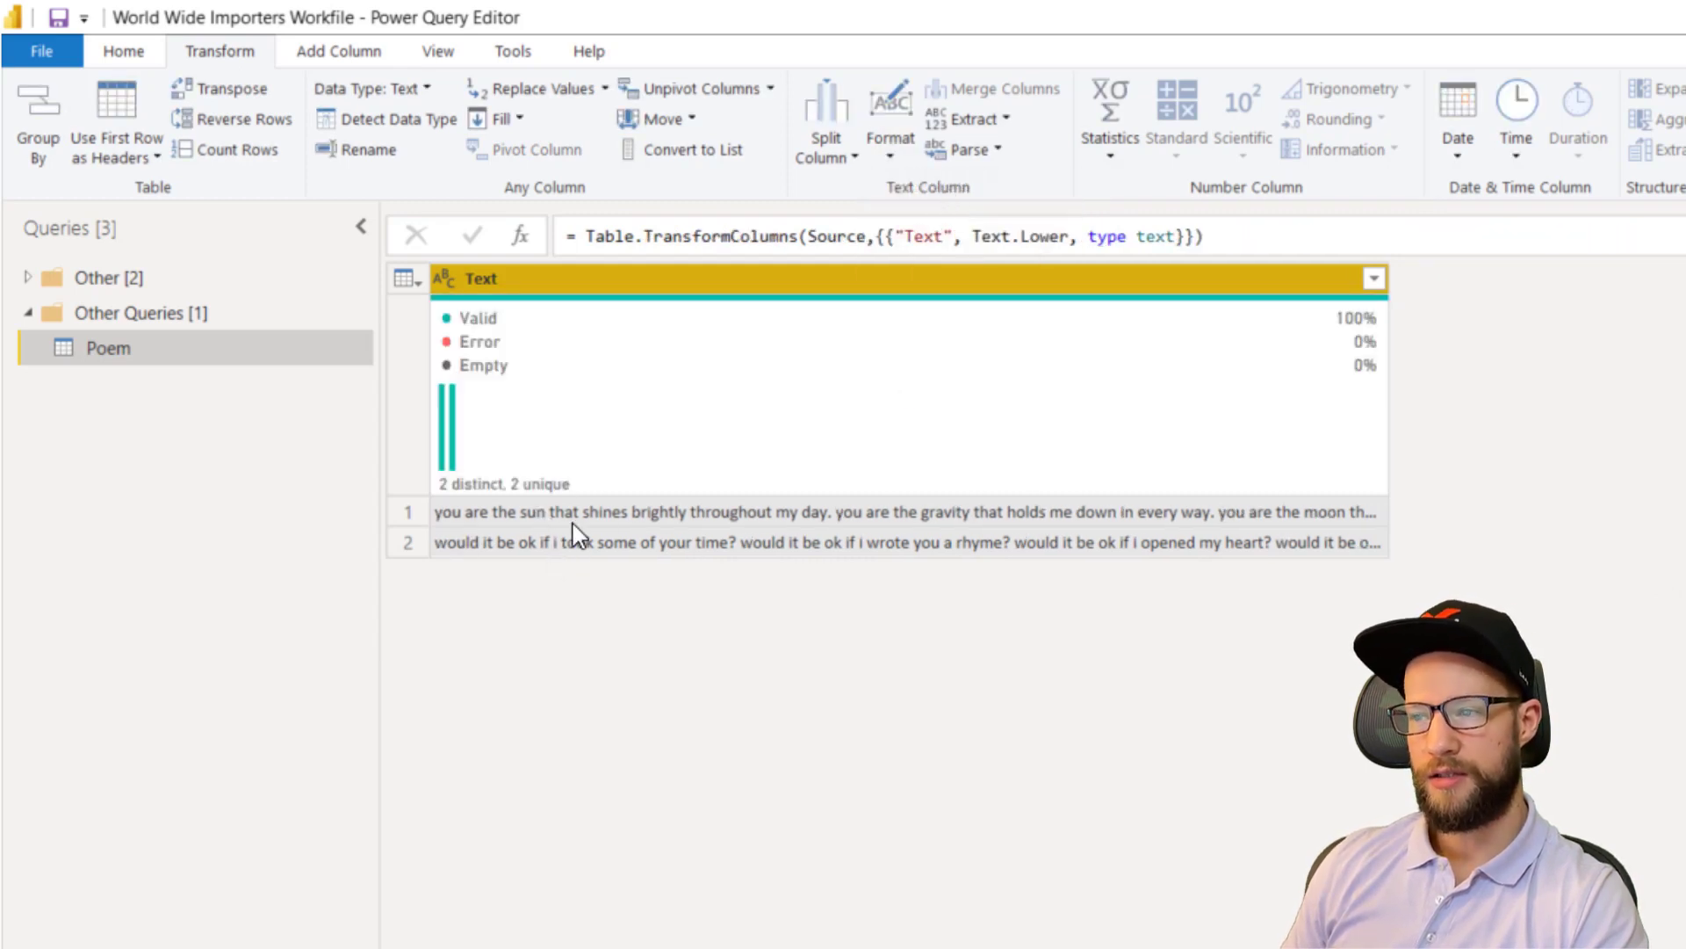
Step: Add a custom column 'Words List' with the formula Text.Split([Text], " ")
click(351, 54)
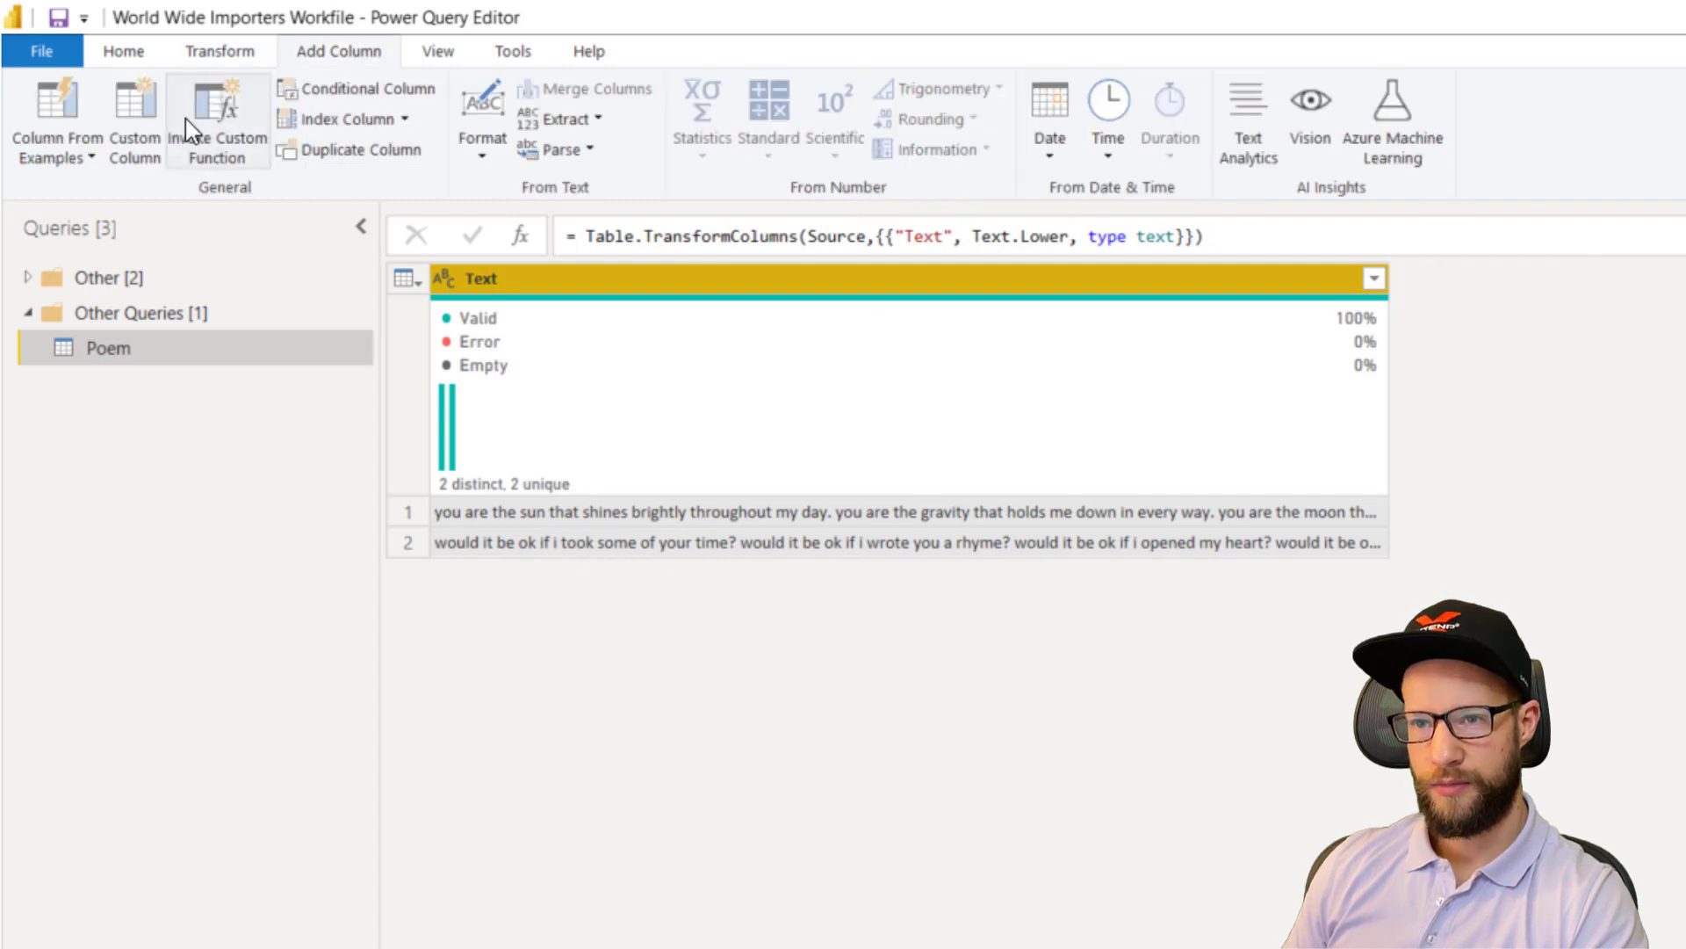
click(136, 132)
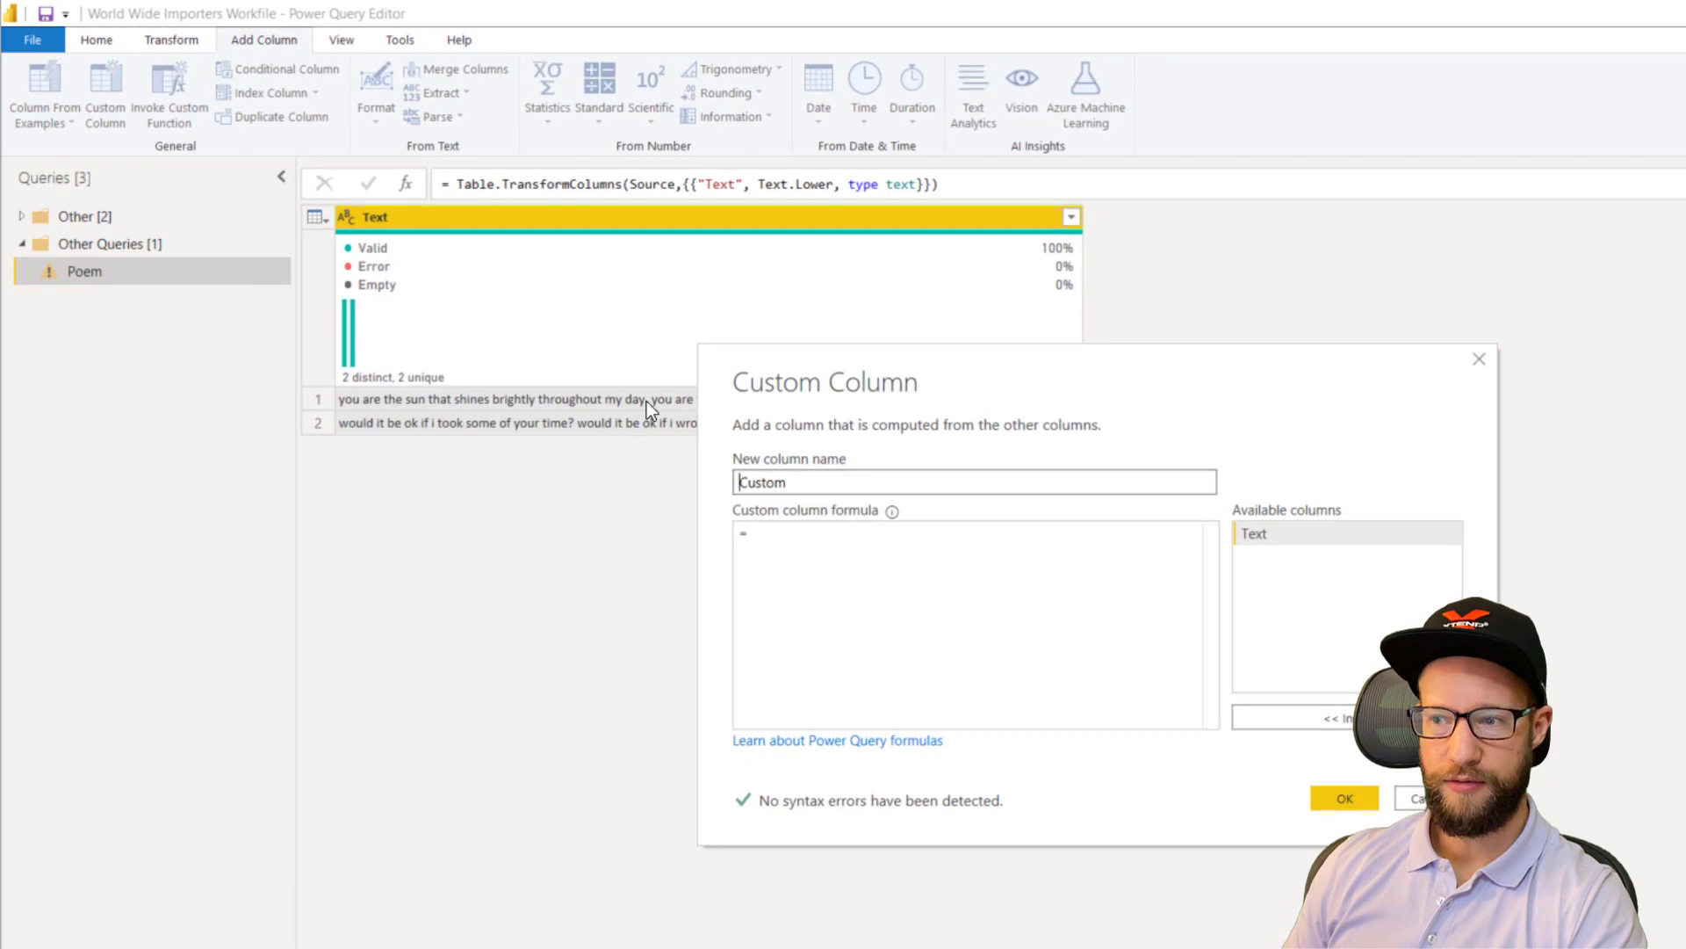
click(969, 575)
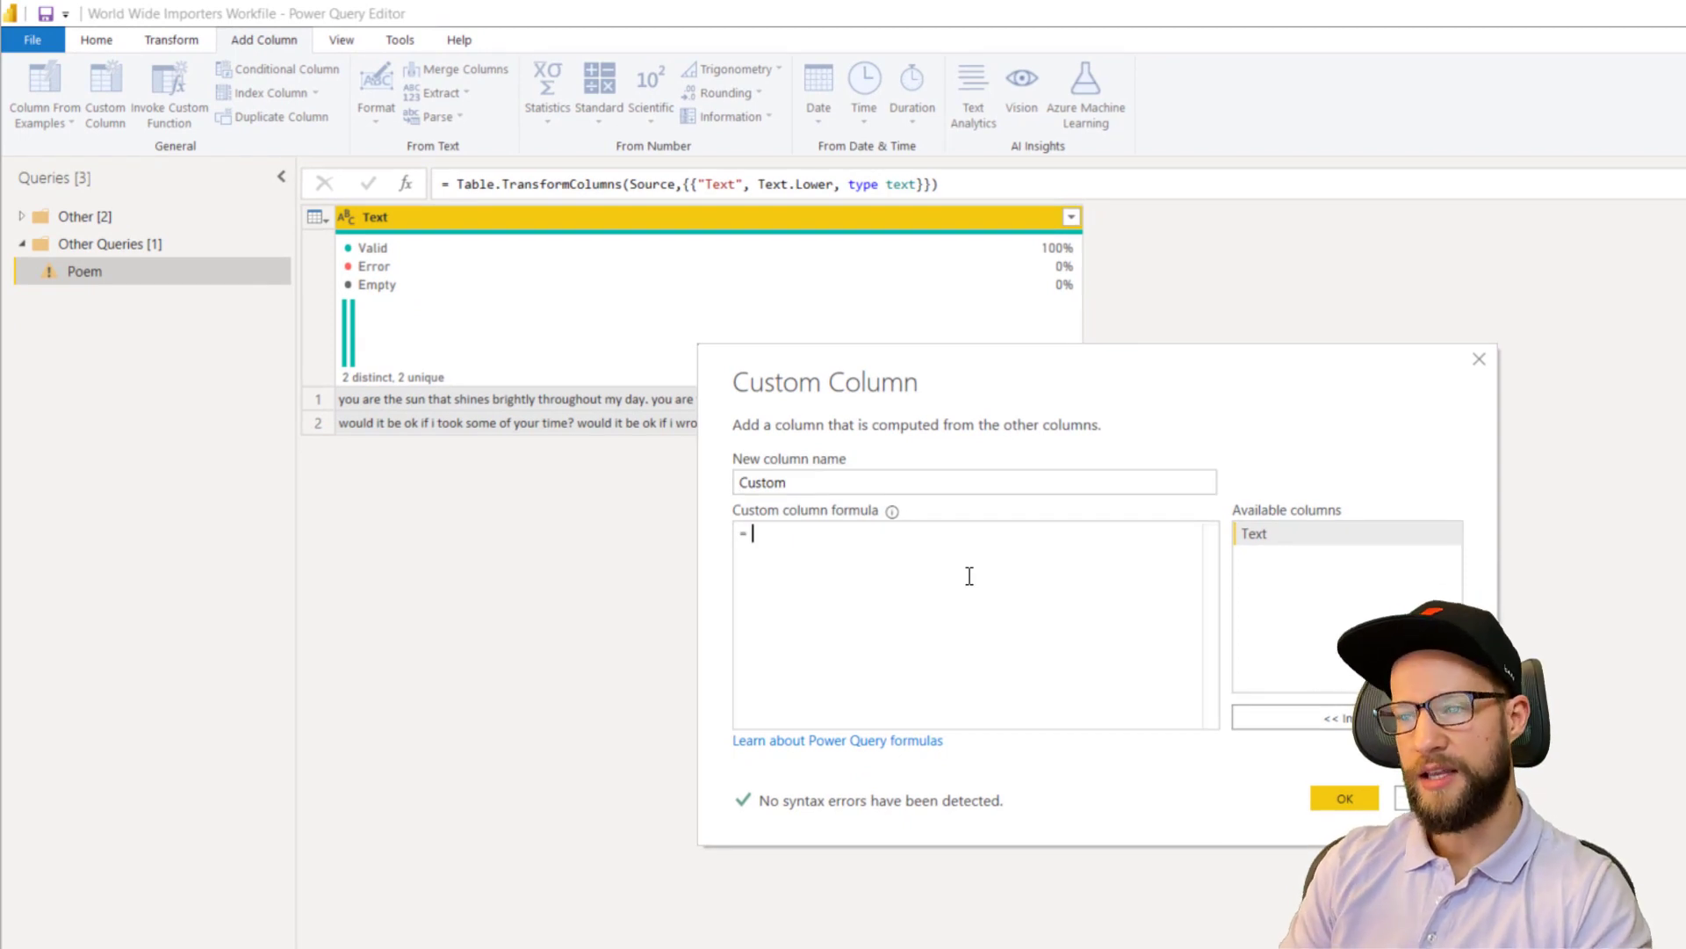
text(Text.Split()
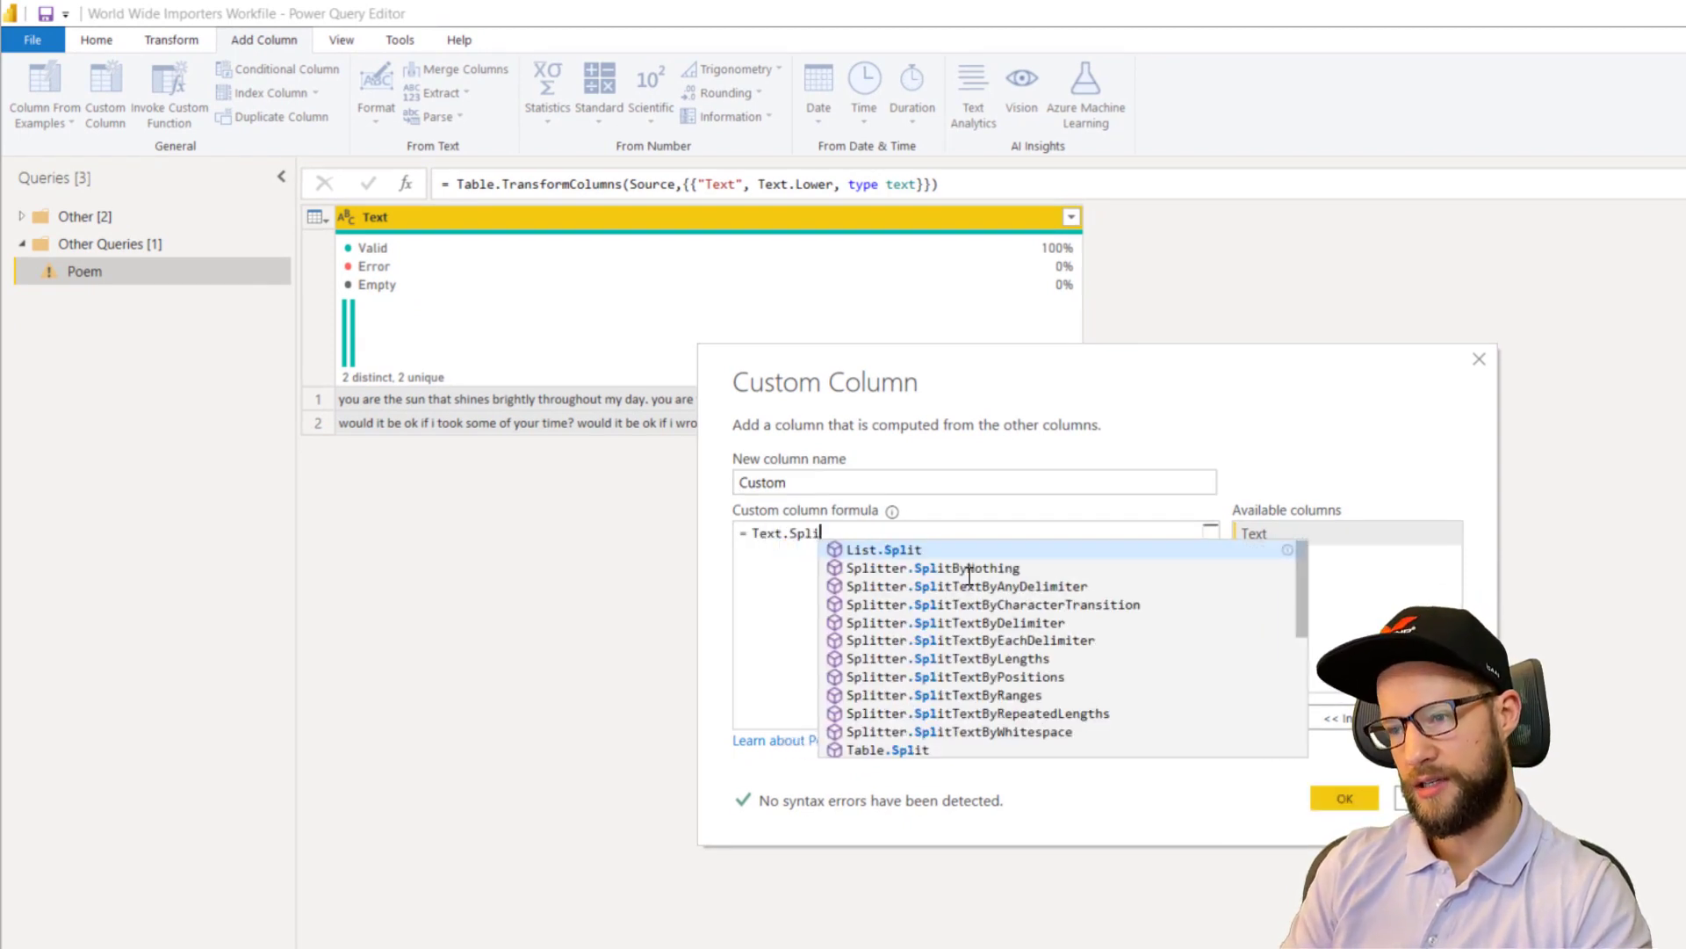
double_click(1327, 538)
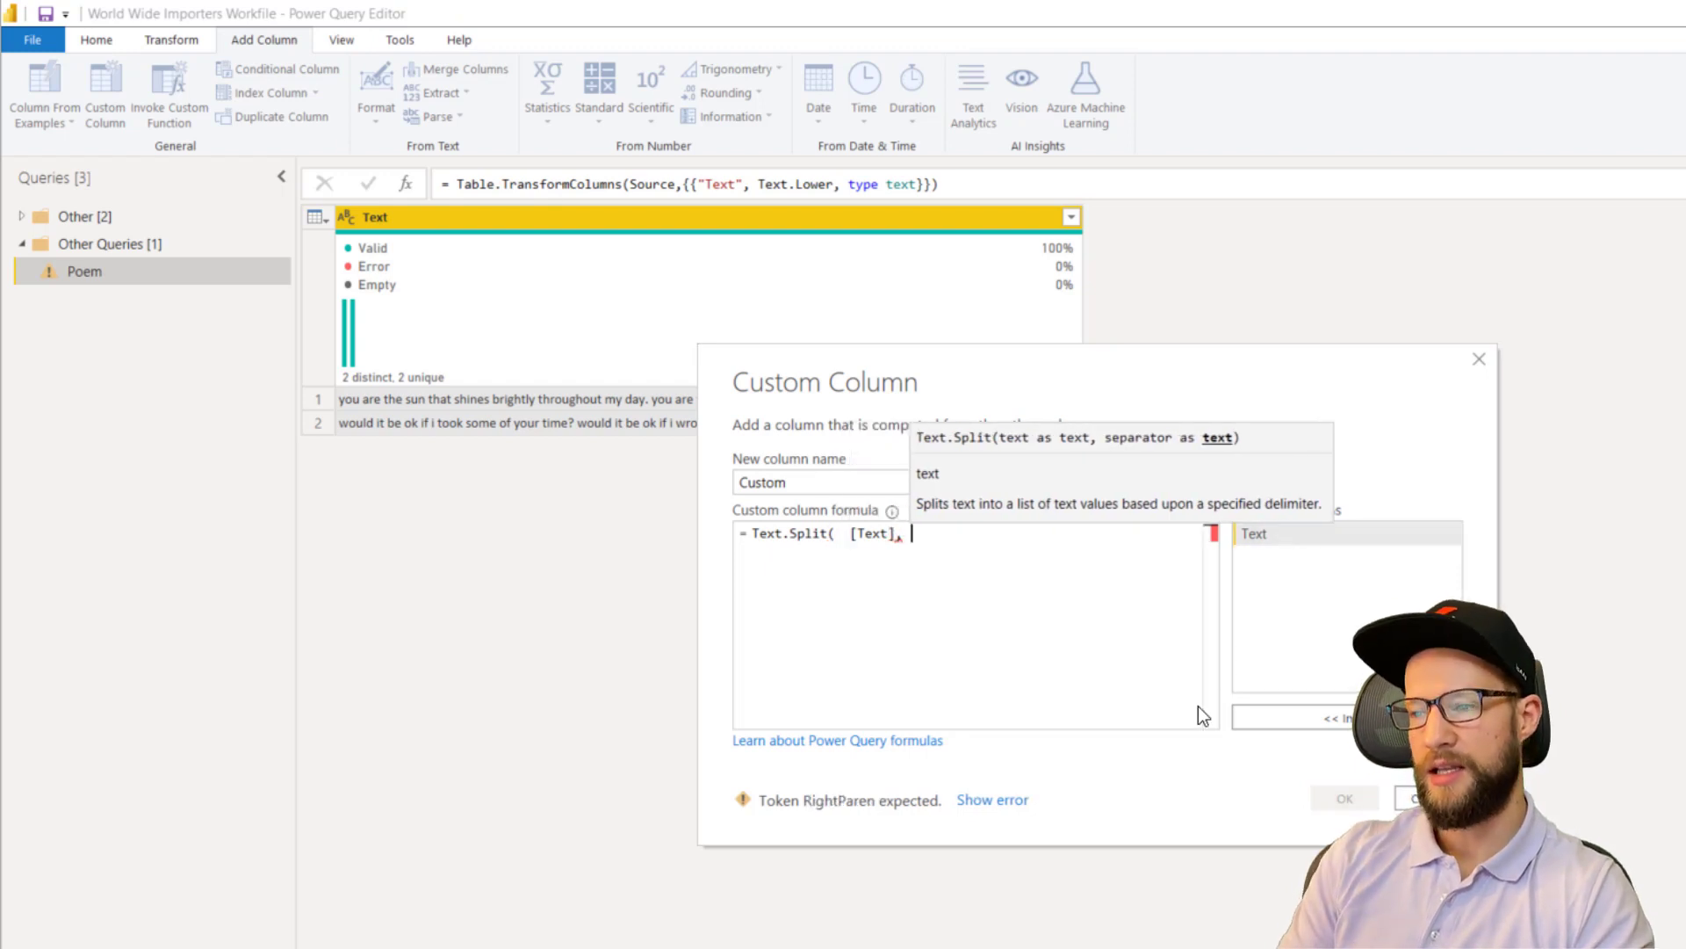
text(, " ")
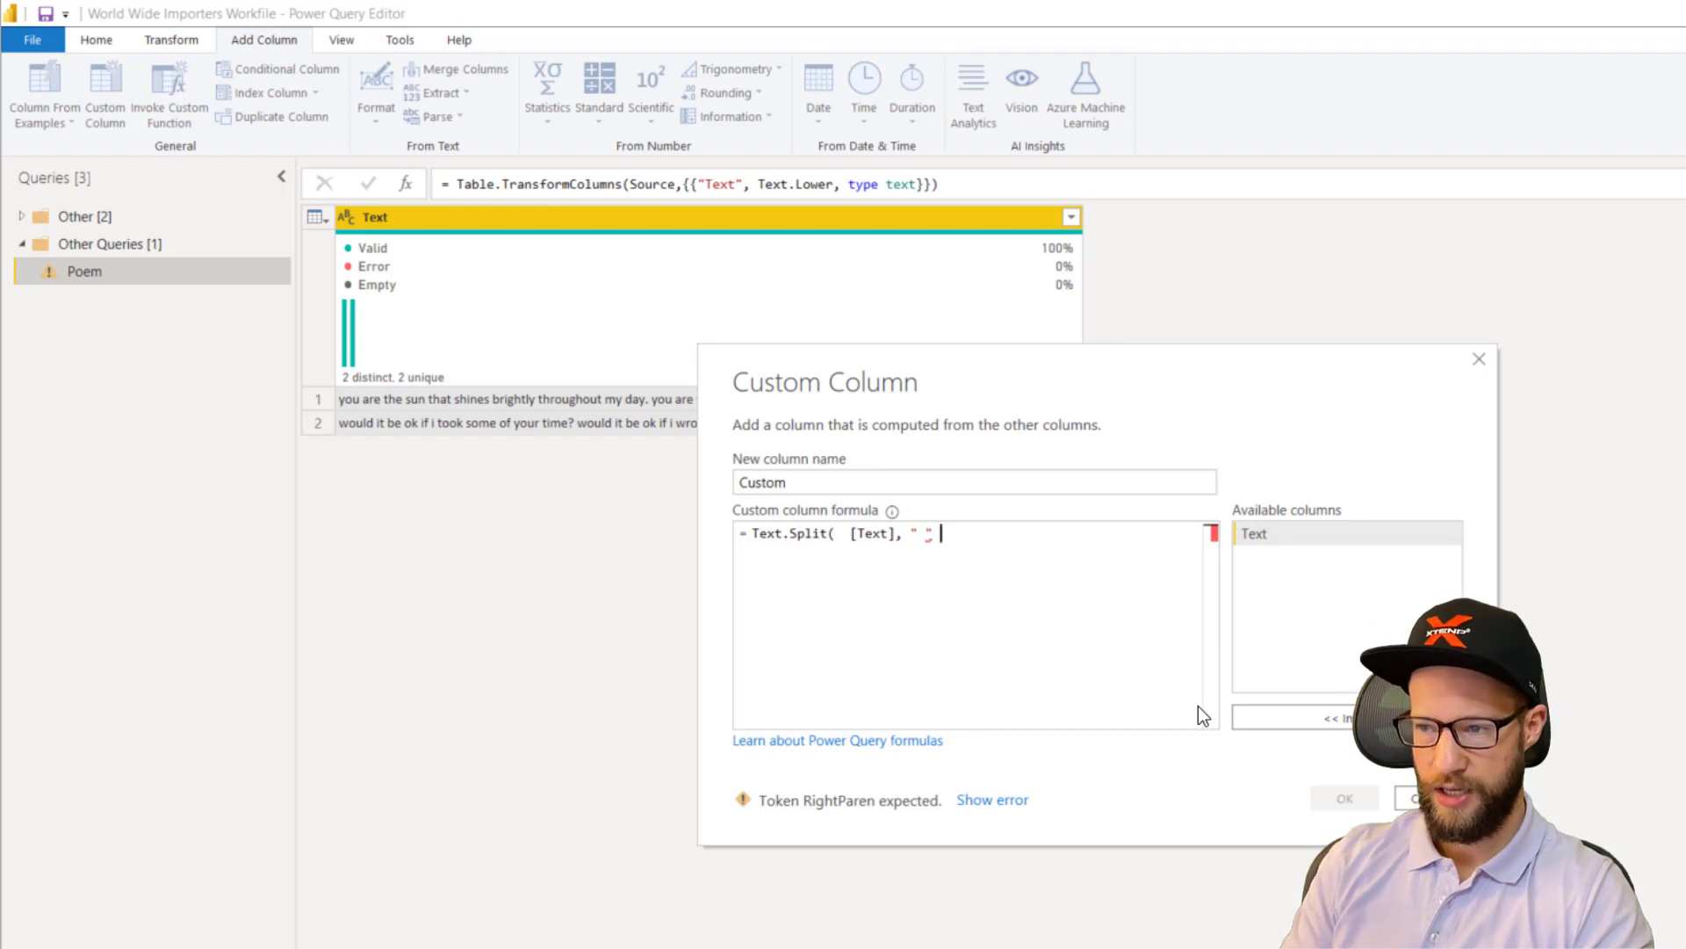
text( ))
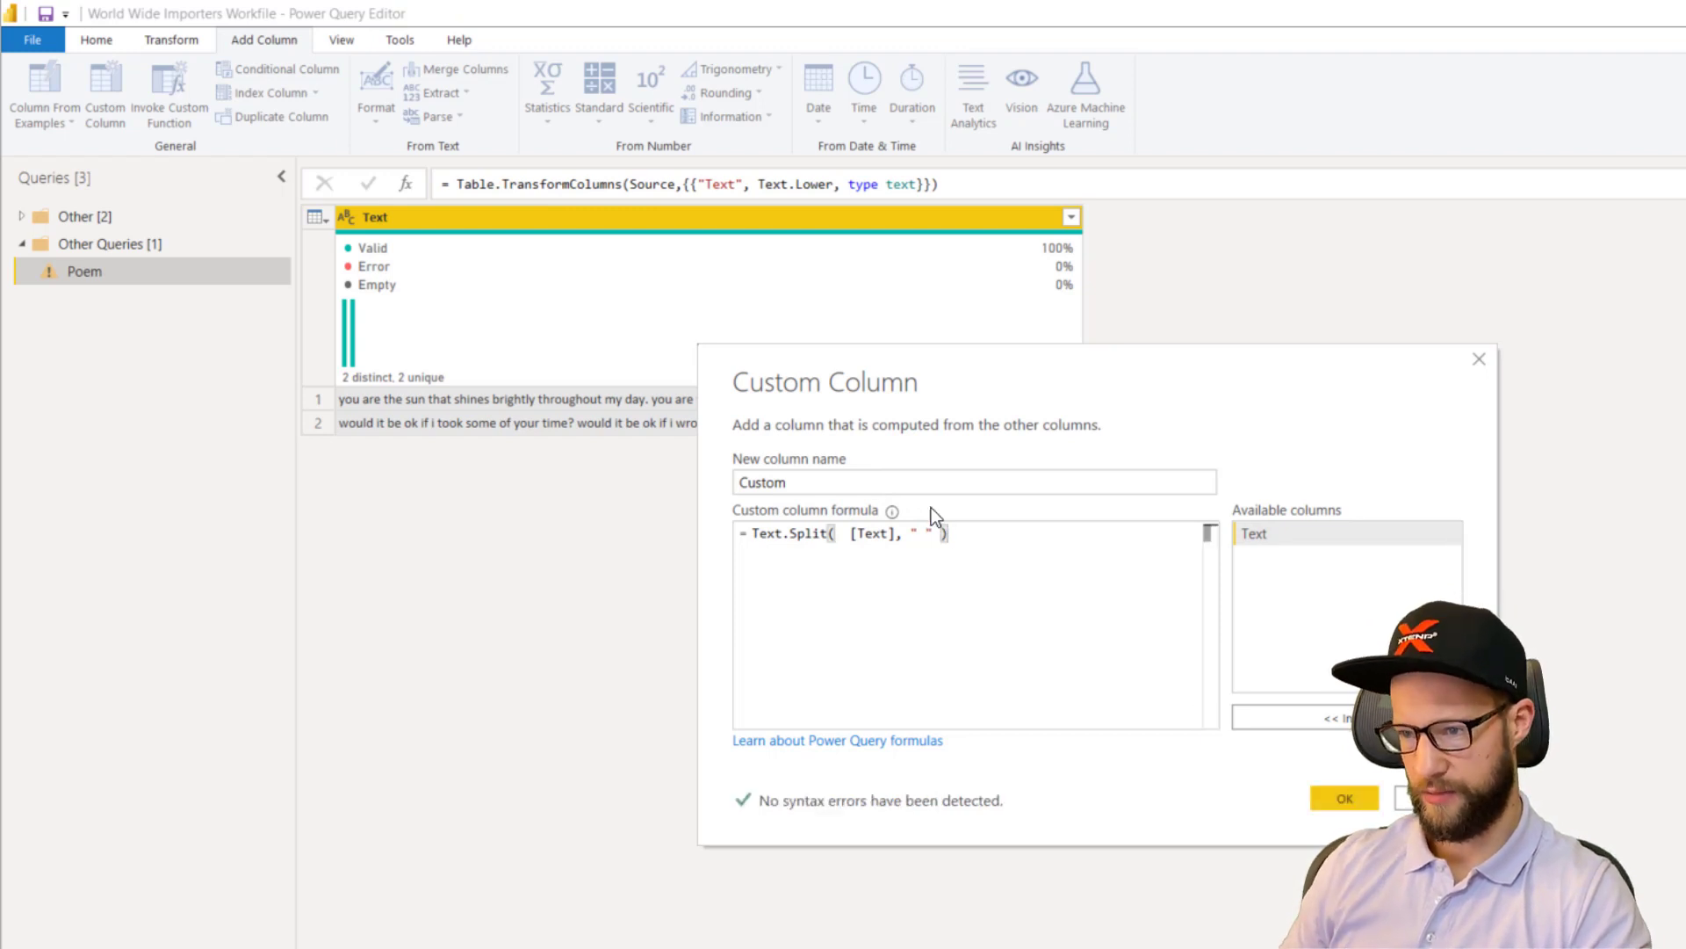
key(shift+Tab)
text(List)
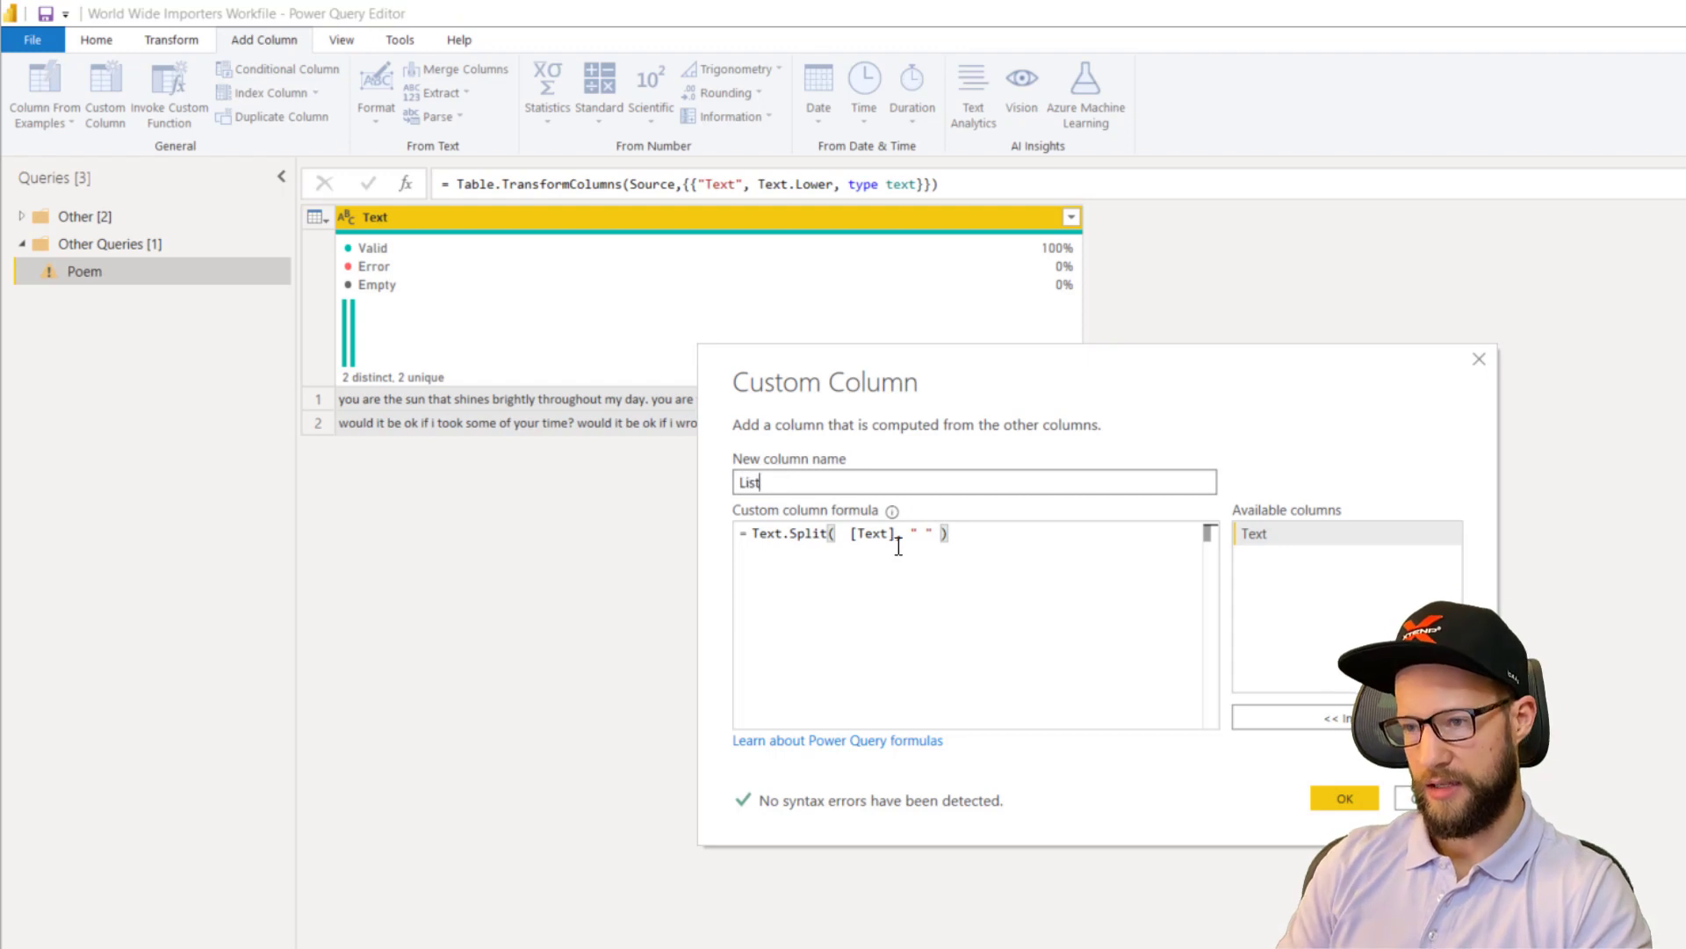
key(ctrl+a)
text(Words List)
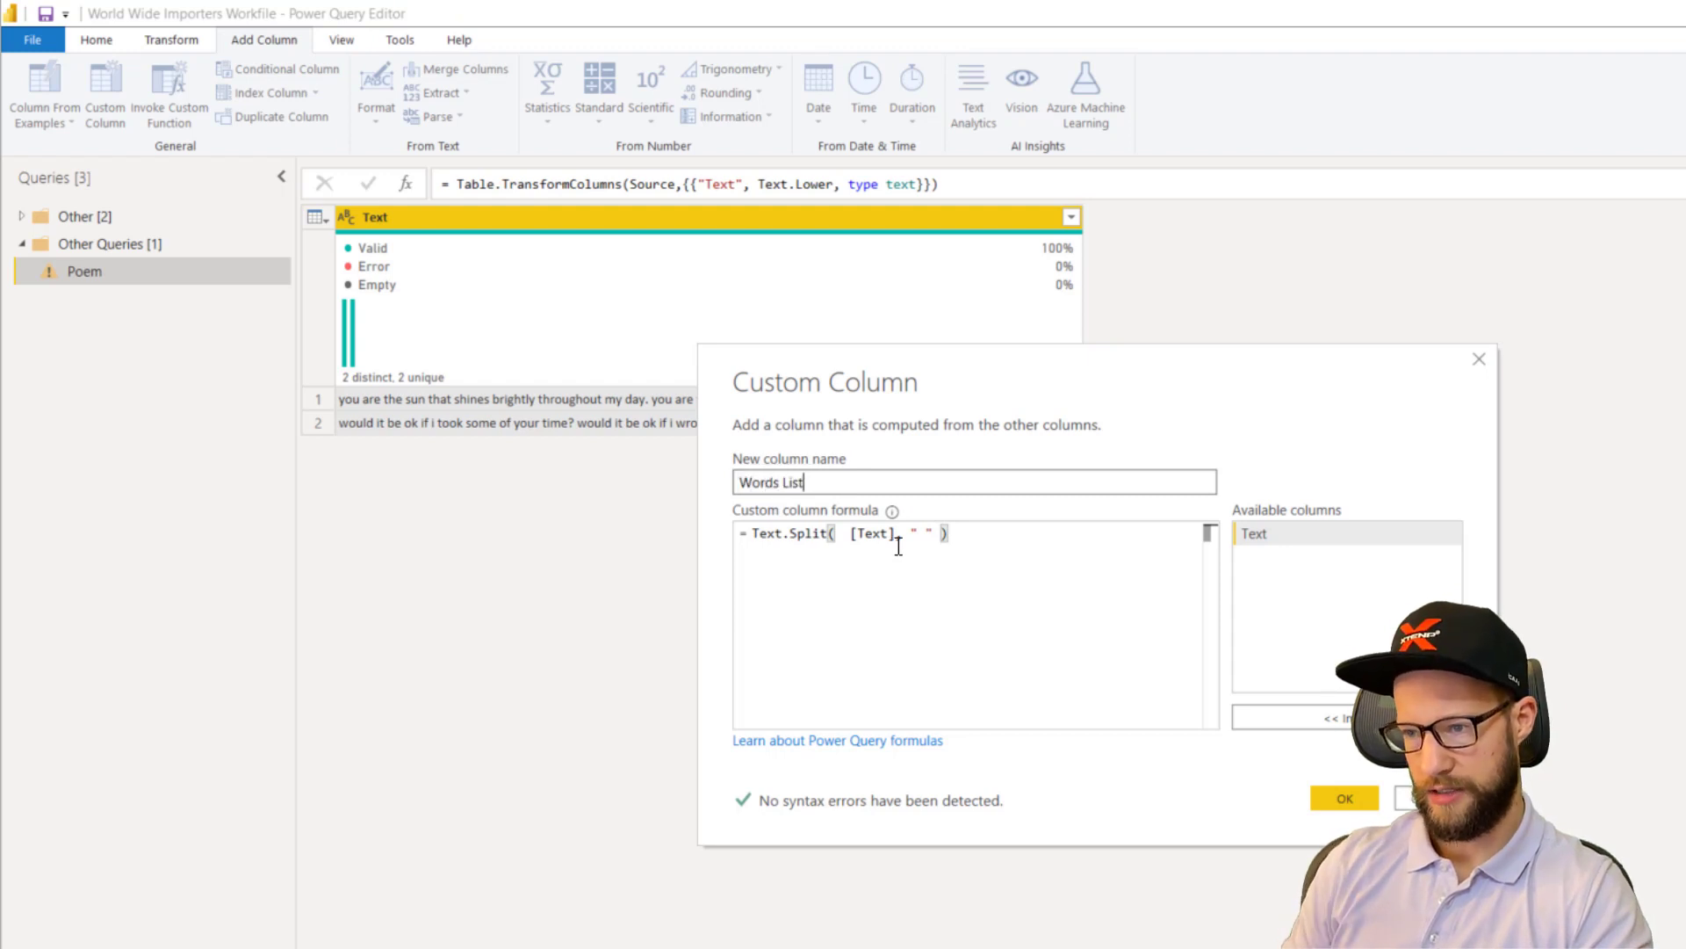
click(1342, 799)
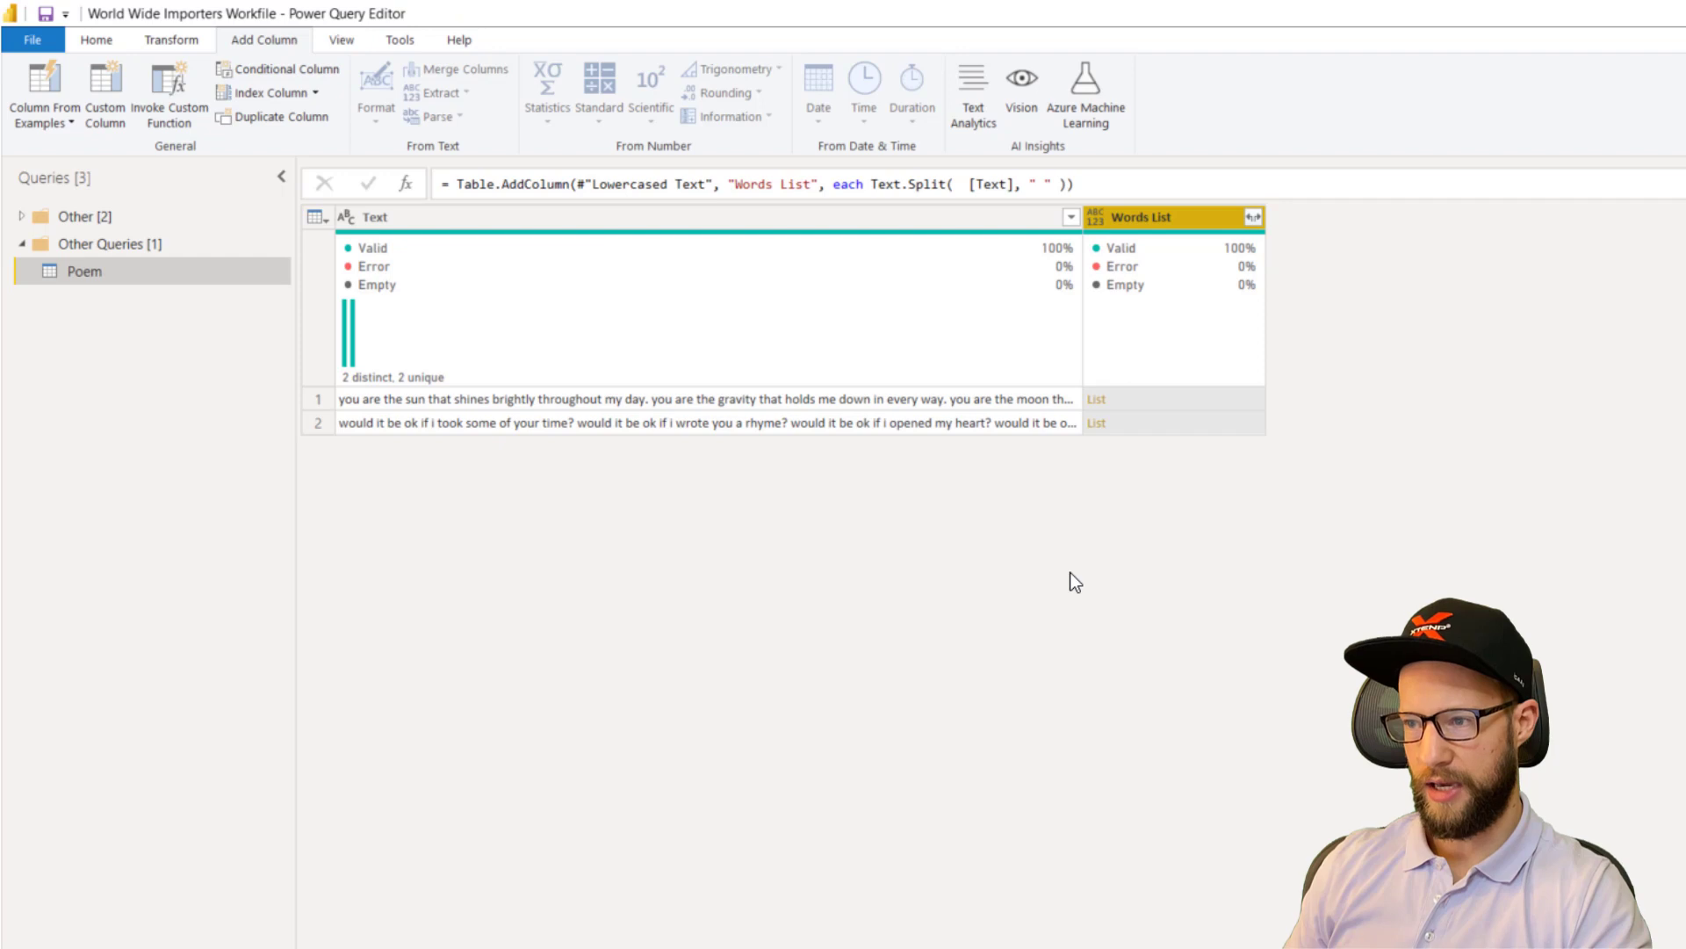
Step: Preview row 1's list of lowercase words and begin editing the Text.Split formula
click(1149, 398)
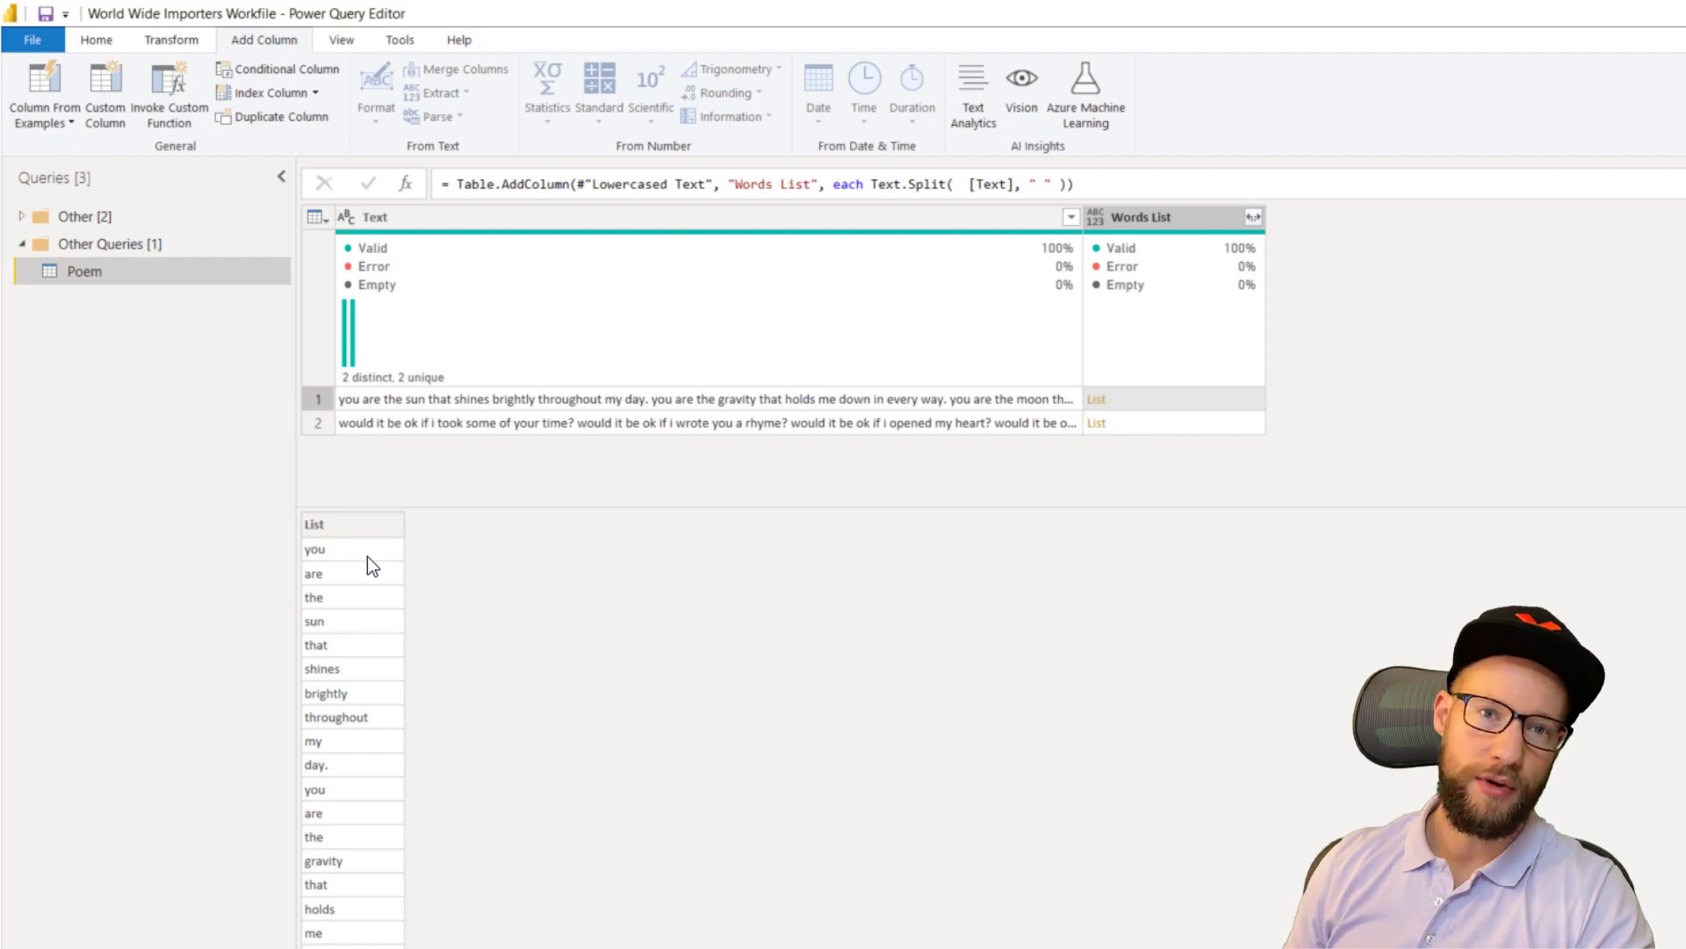
double_click(870, 184)
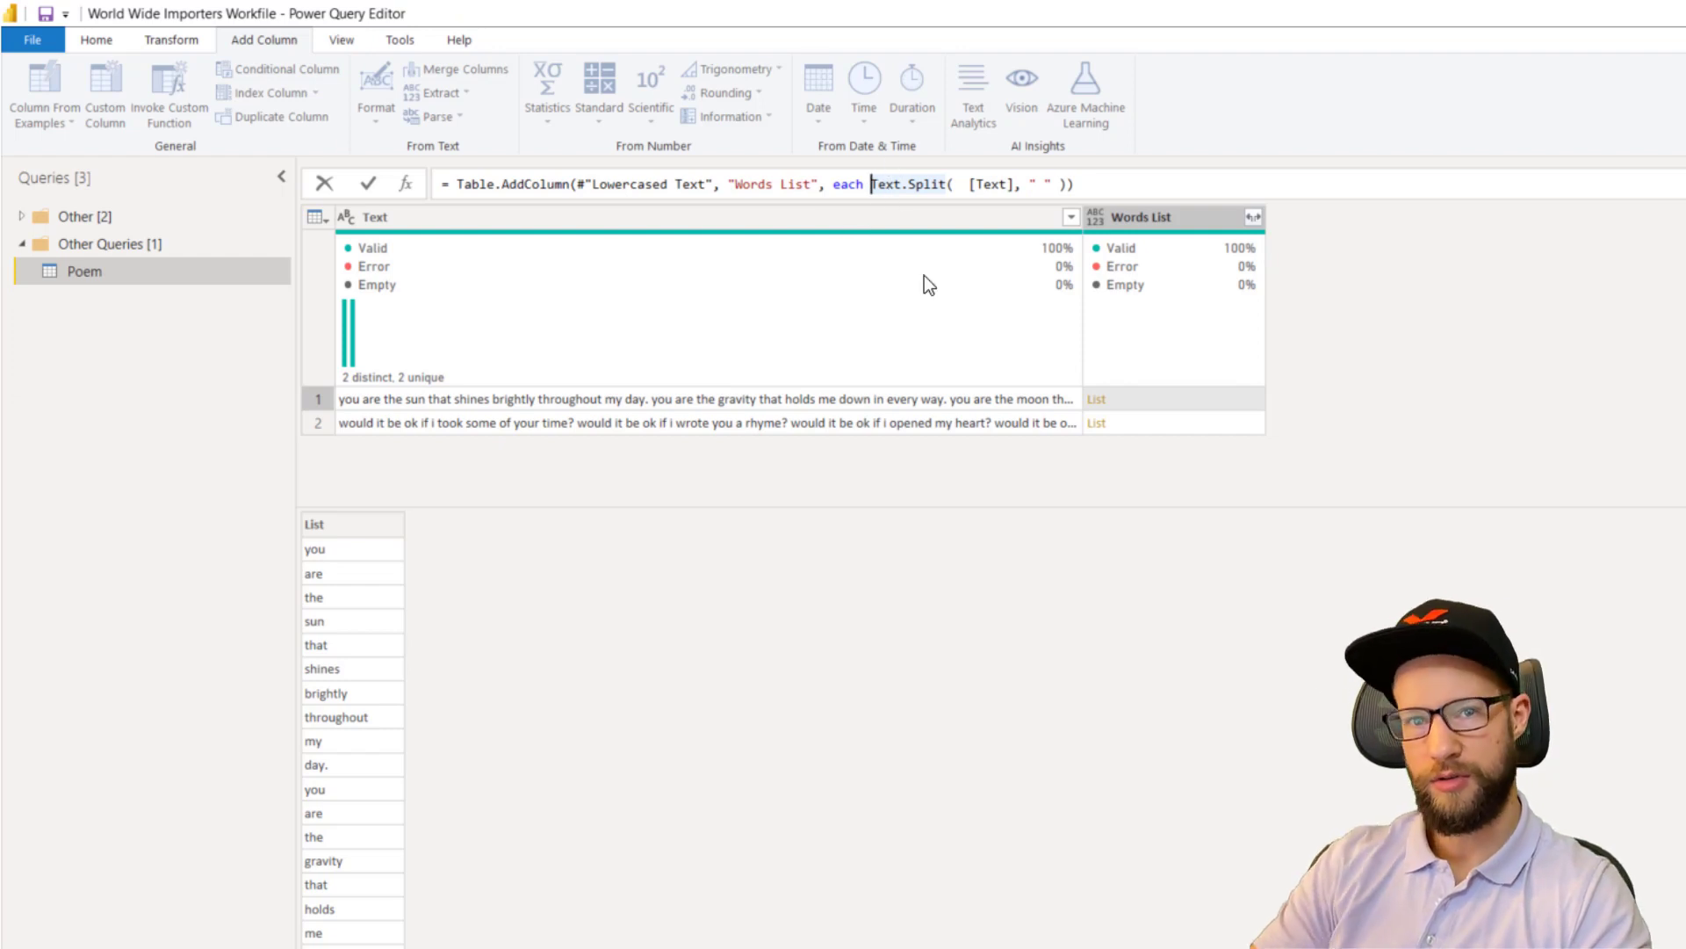
Step: Wrap the split in List.Select(…, each _ = "you") to keep only 'you' words
text(List)
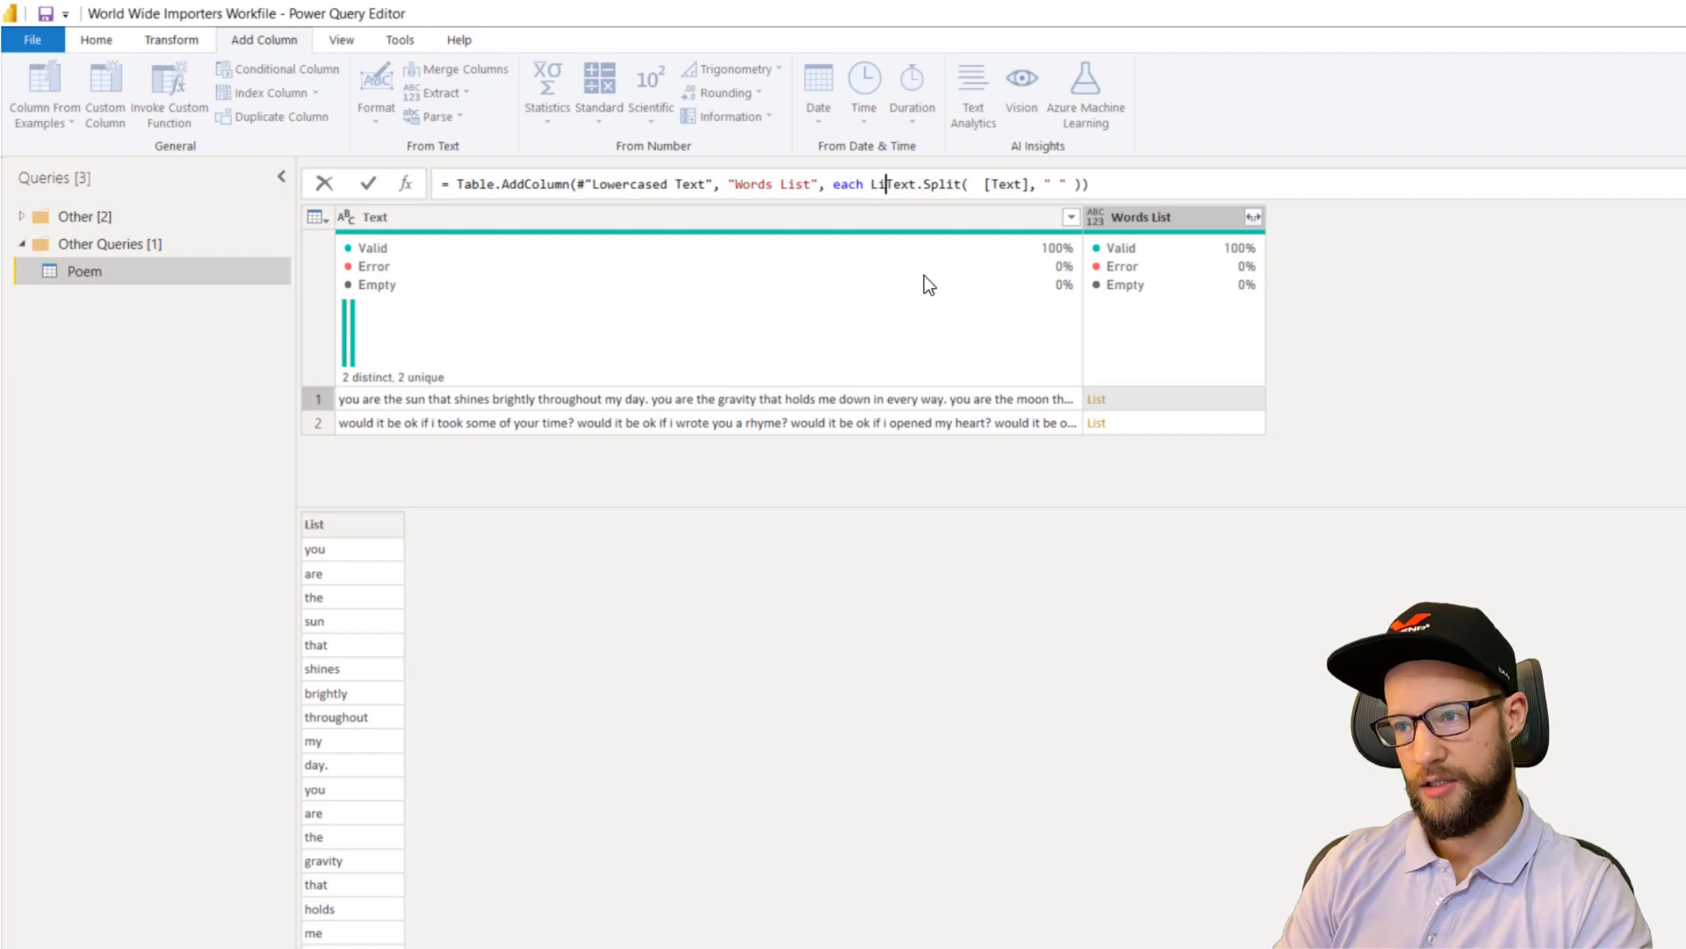
text(.Select)
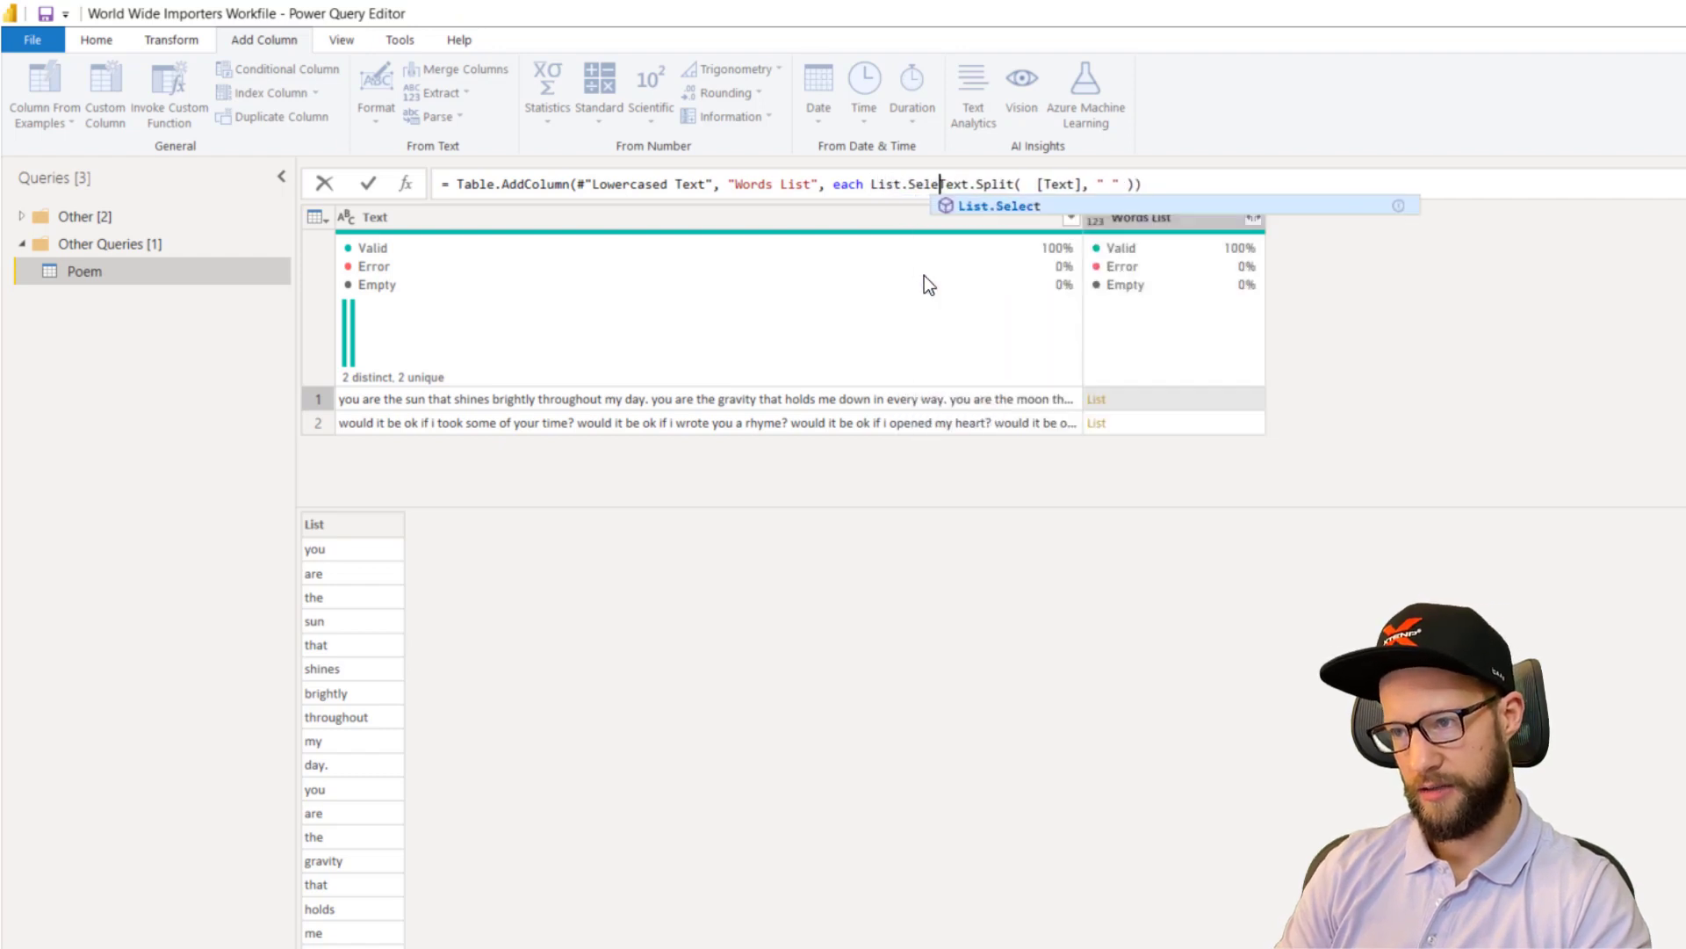
text(()
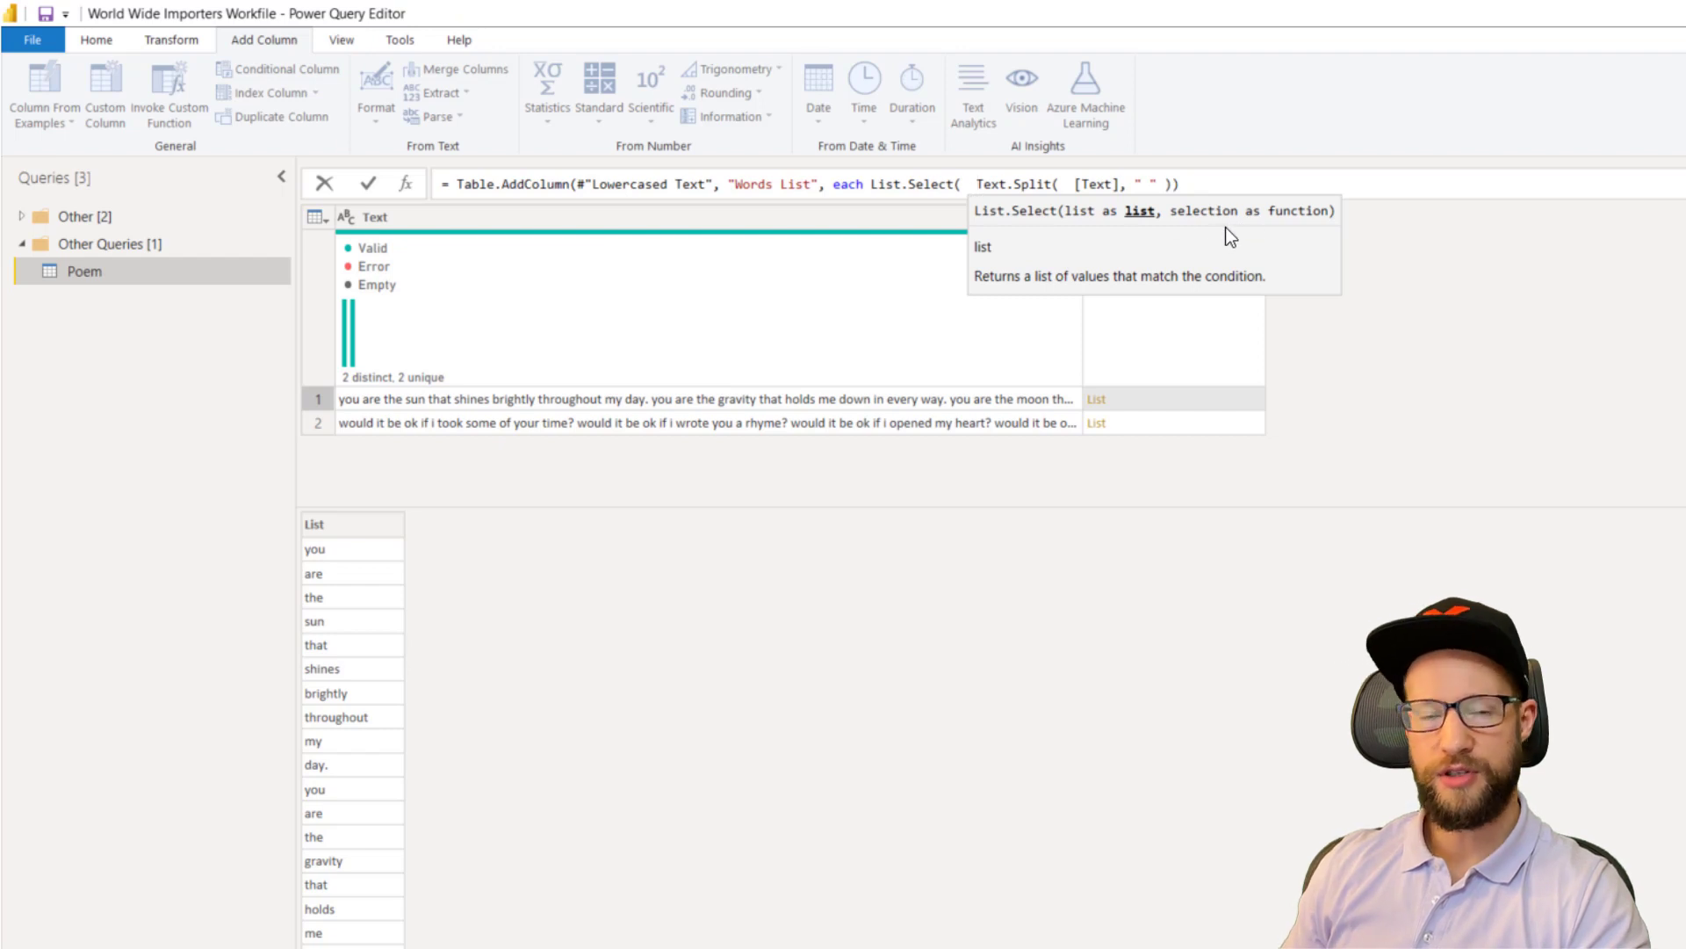
click(1172, 183)
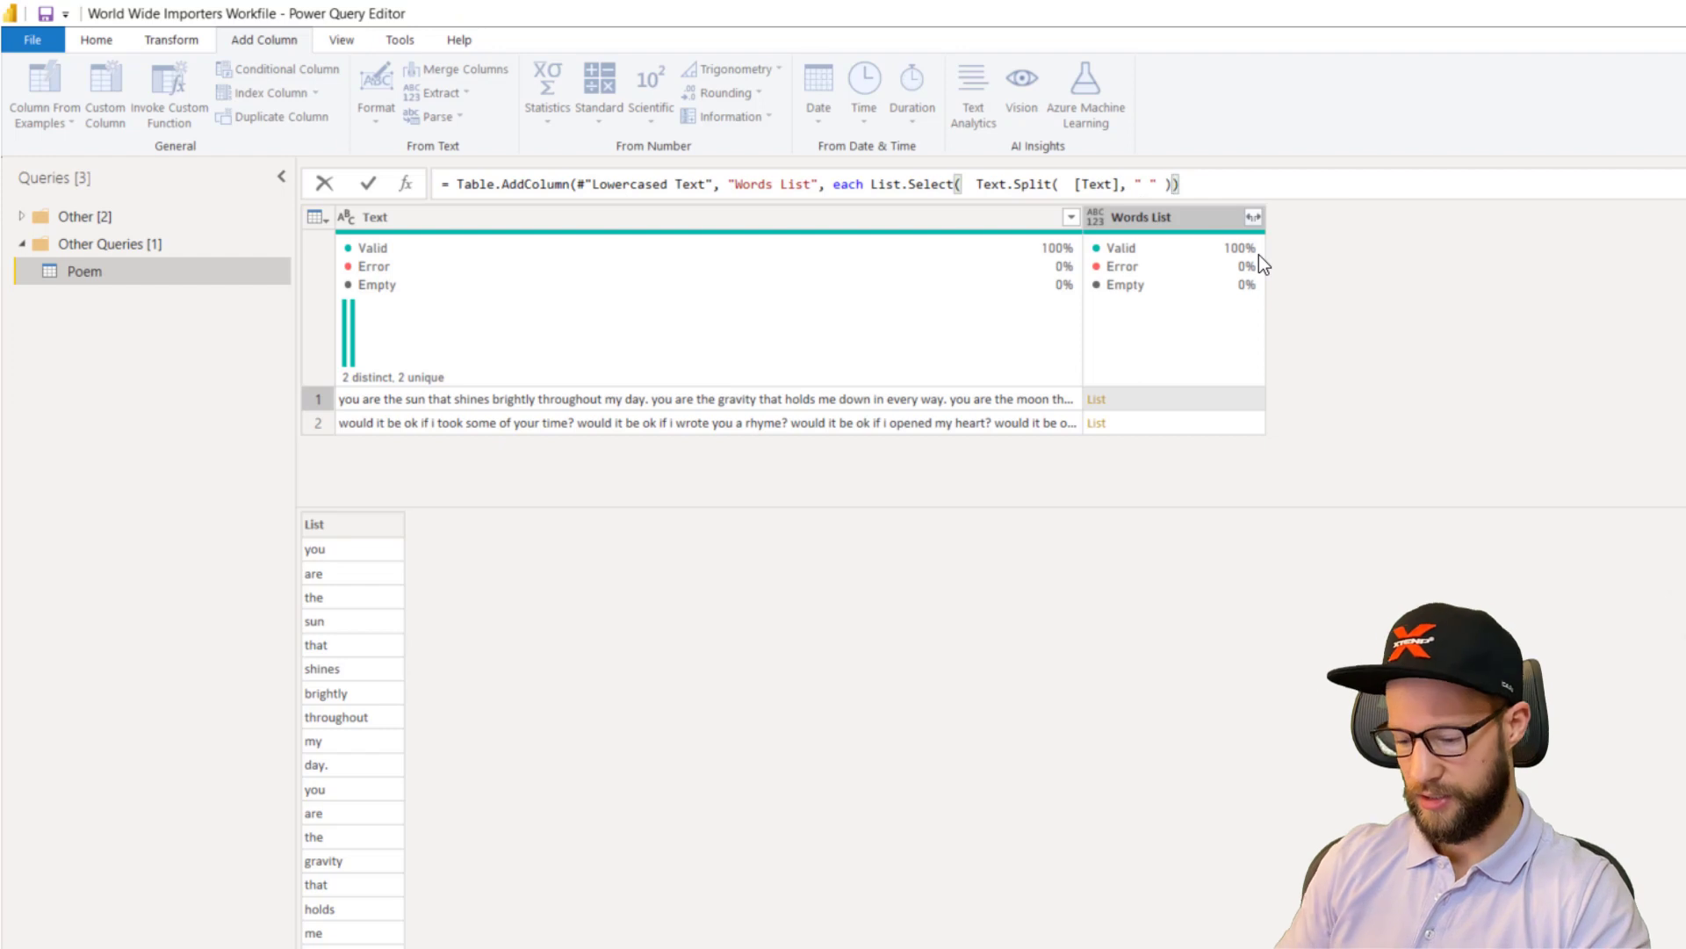
text(, )
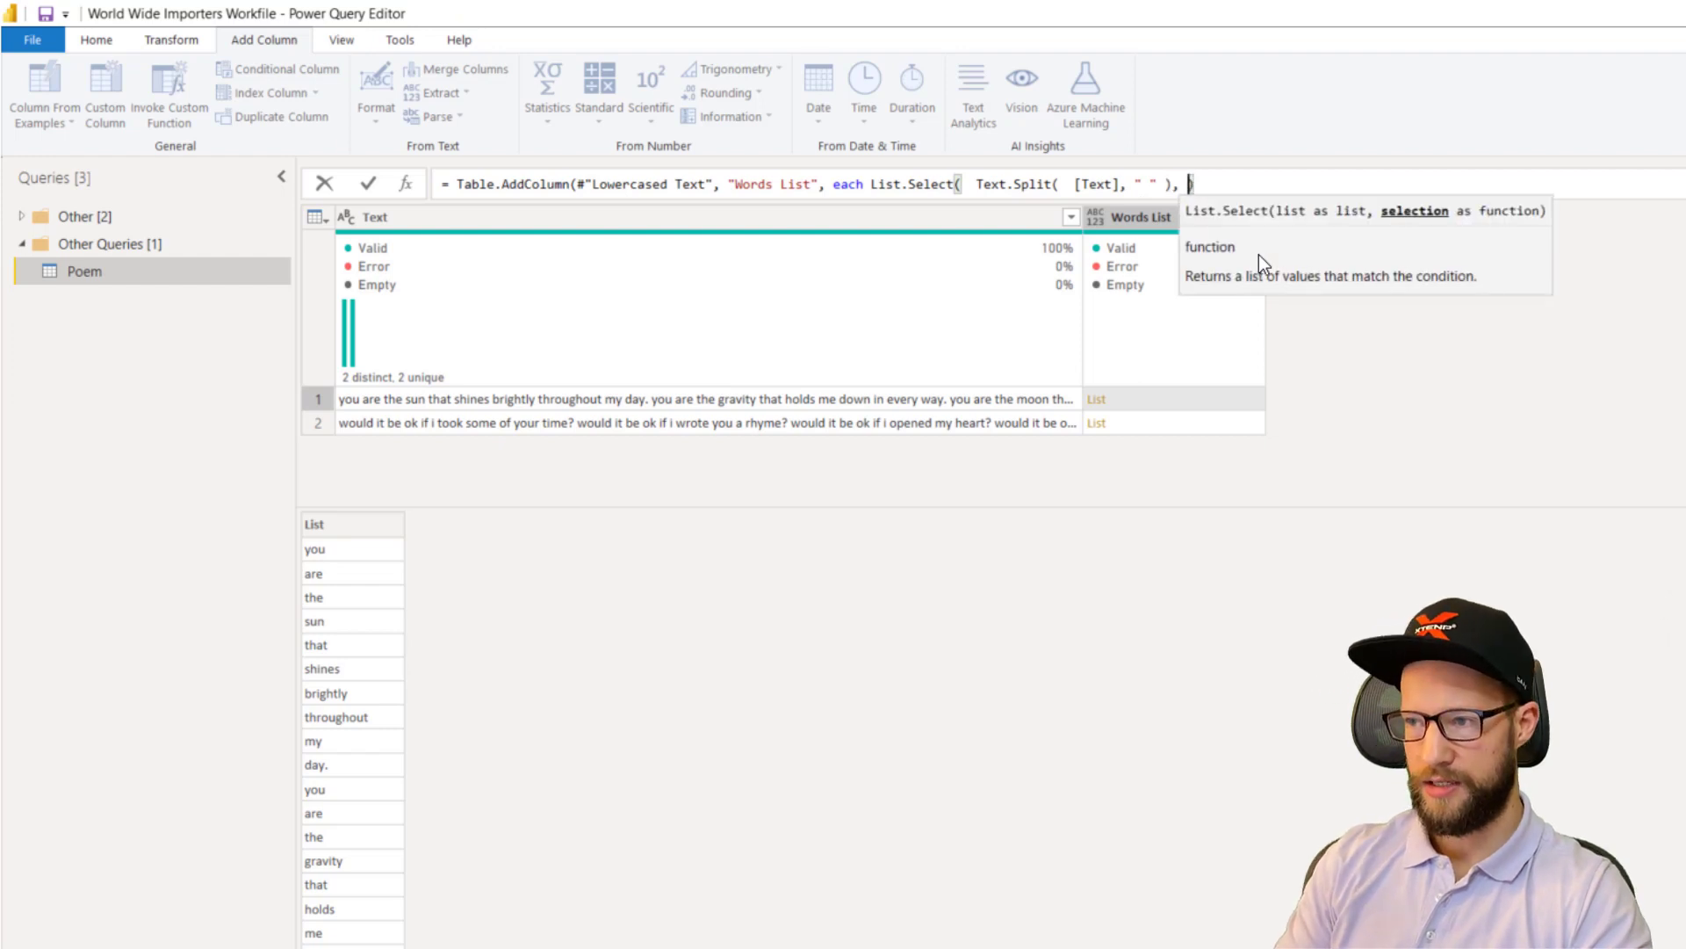
text(each)
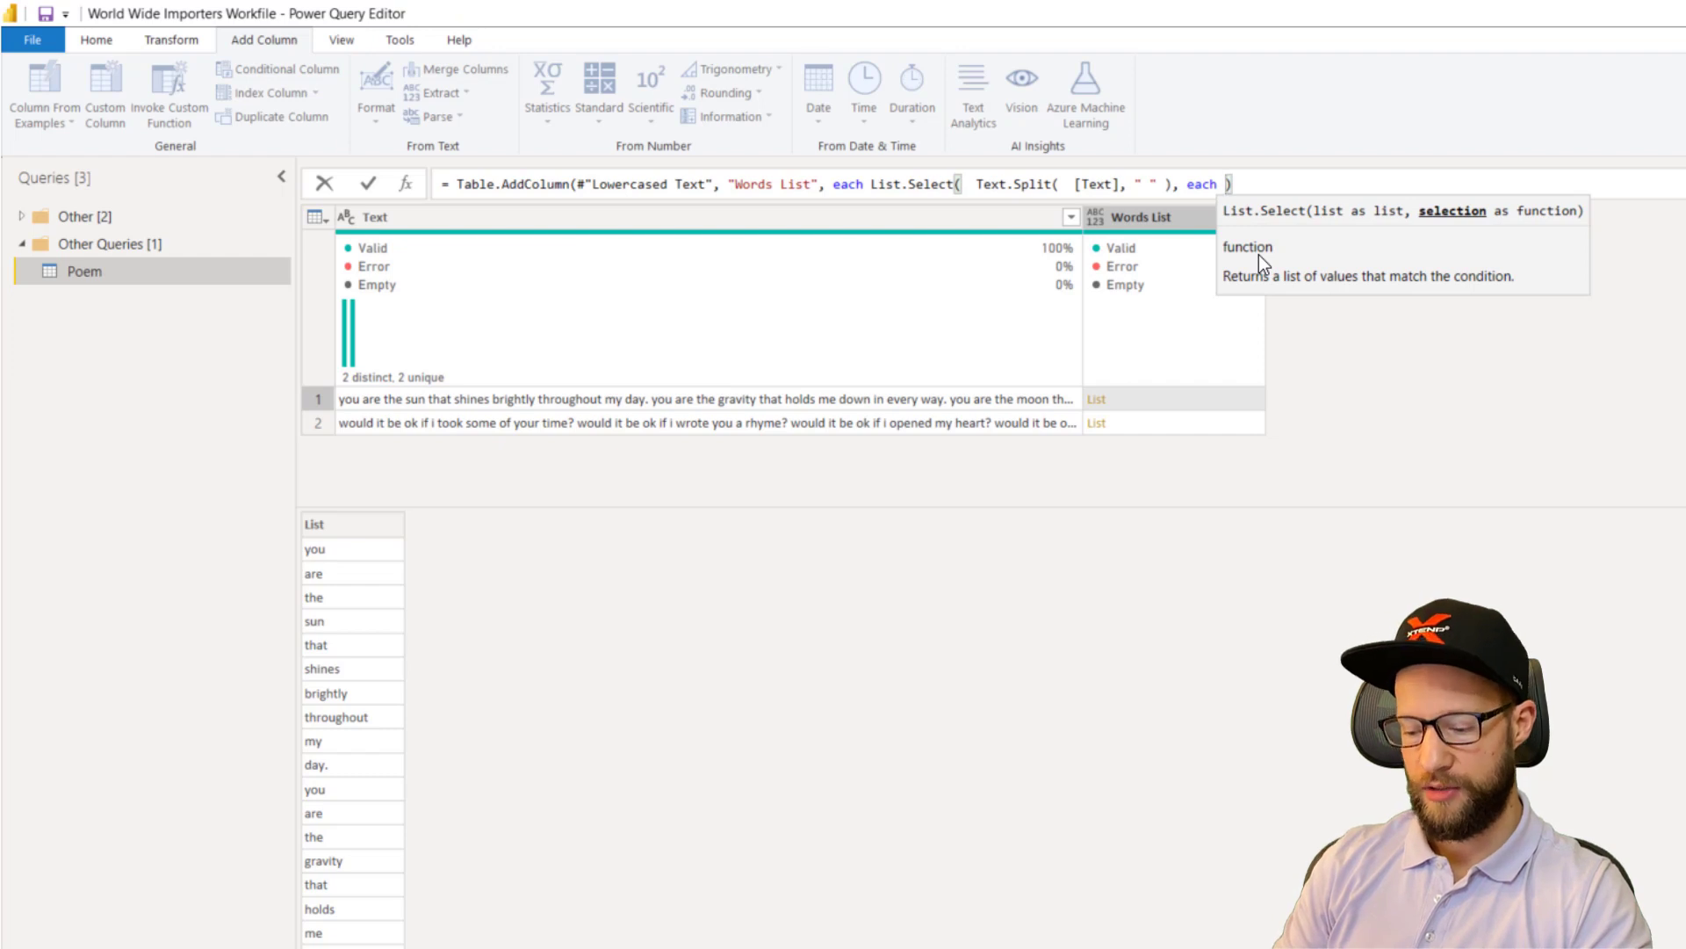
text( _)
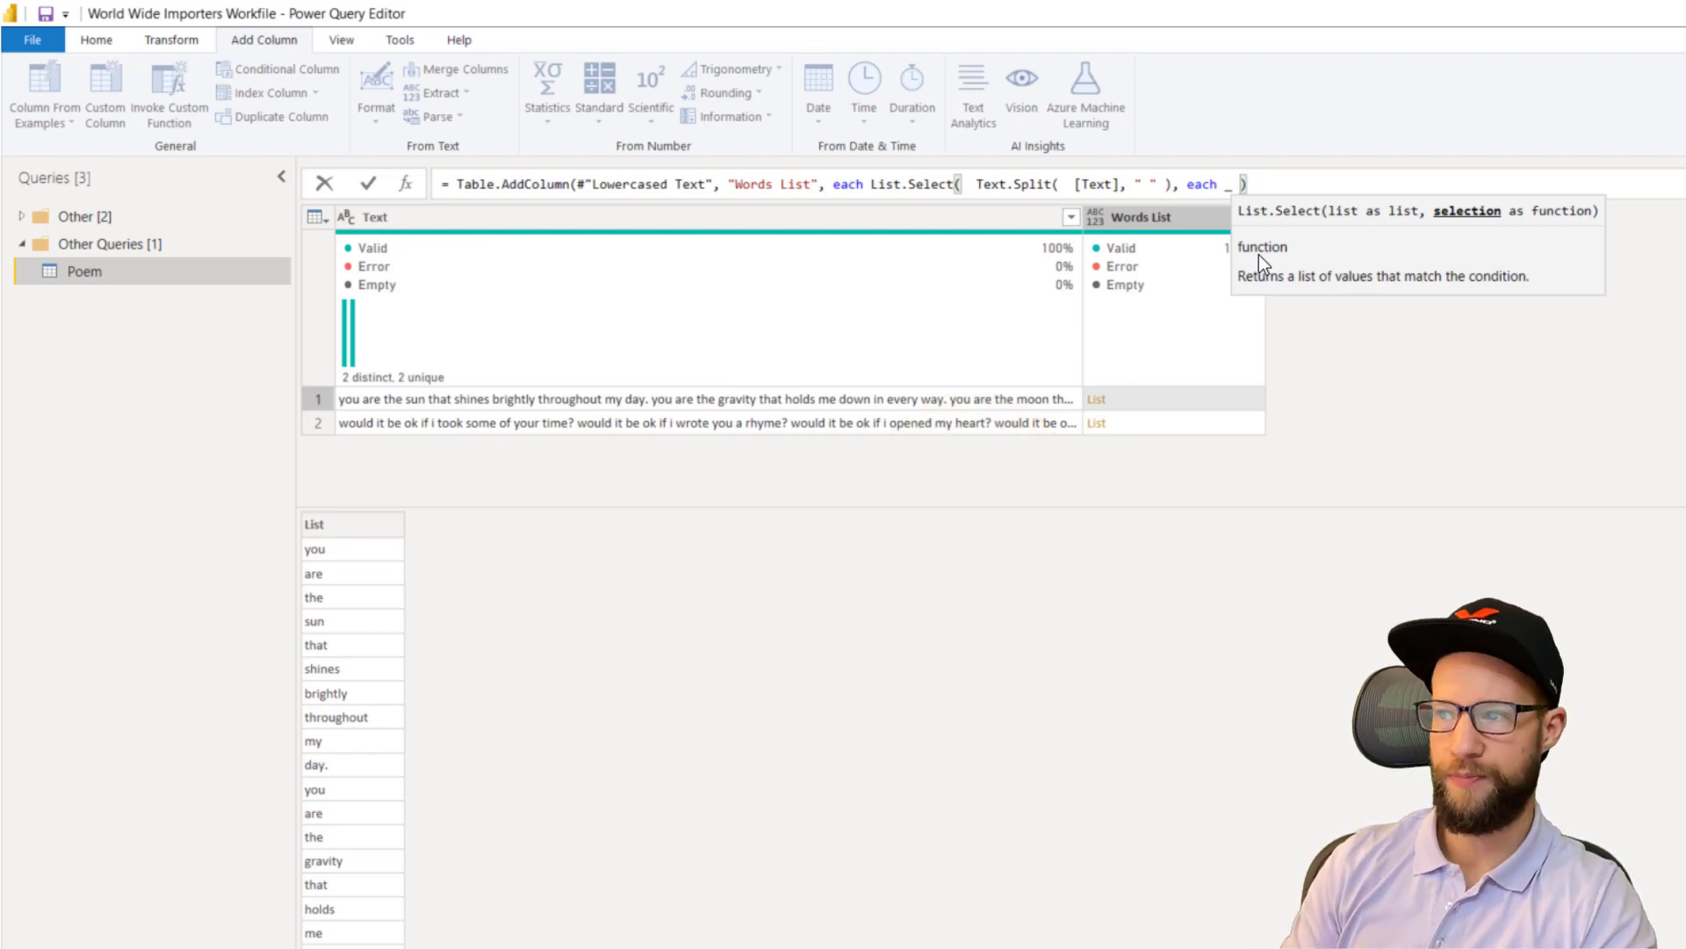
text(=)
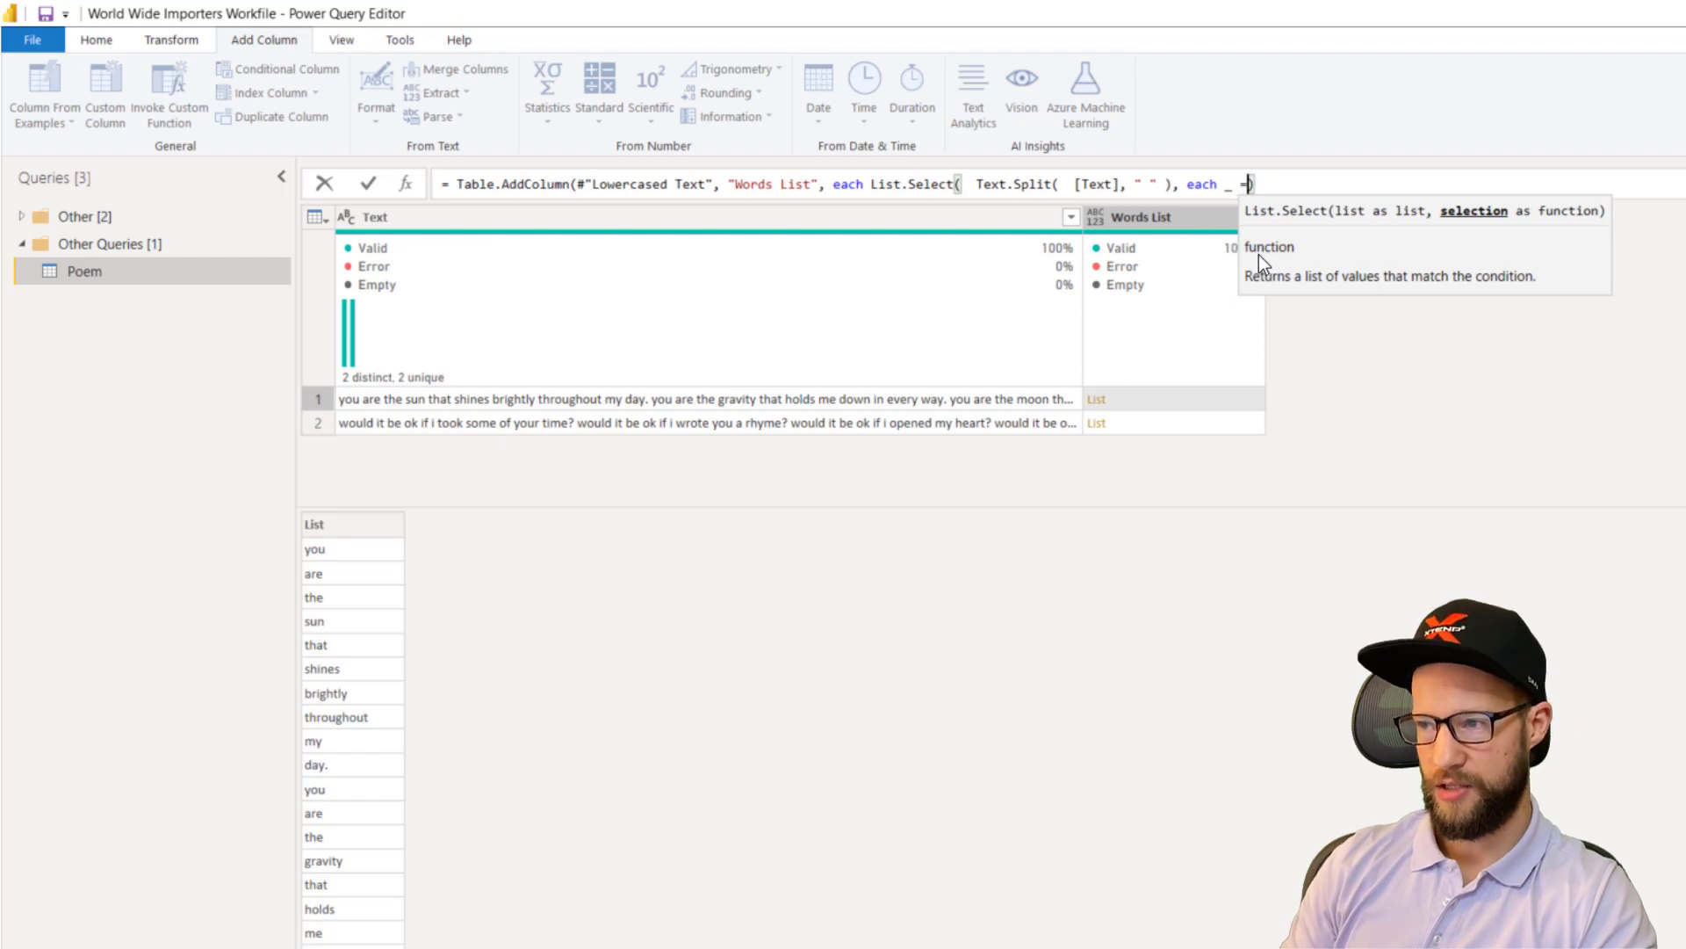
text( "you)
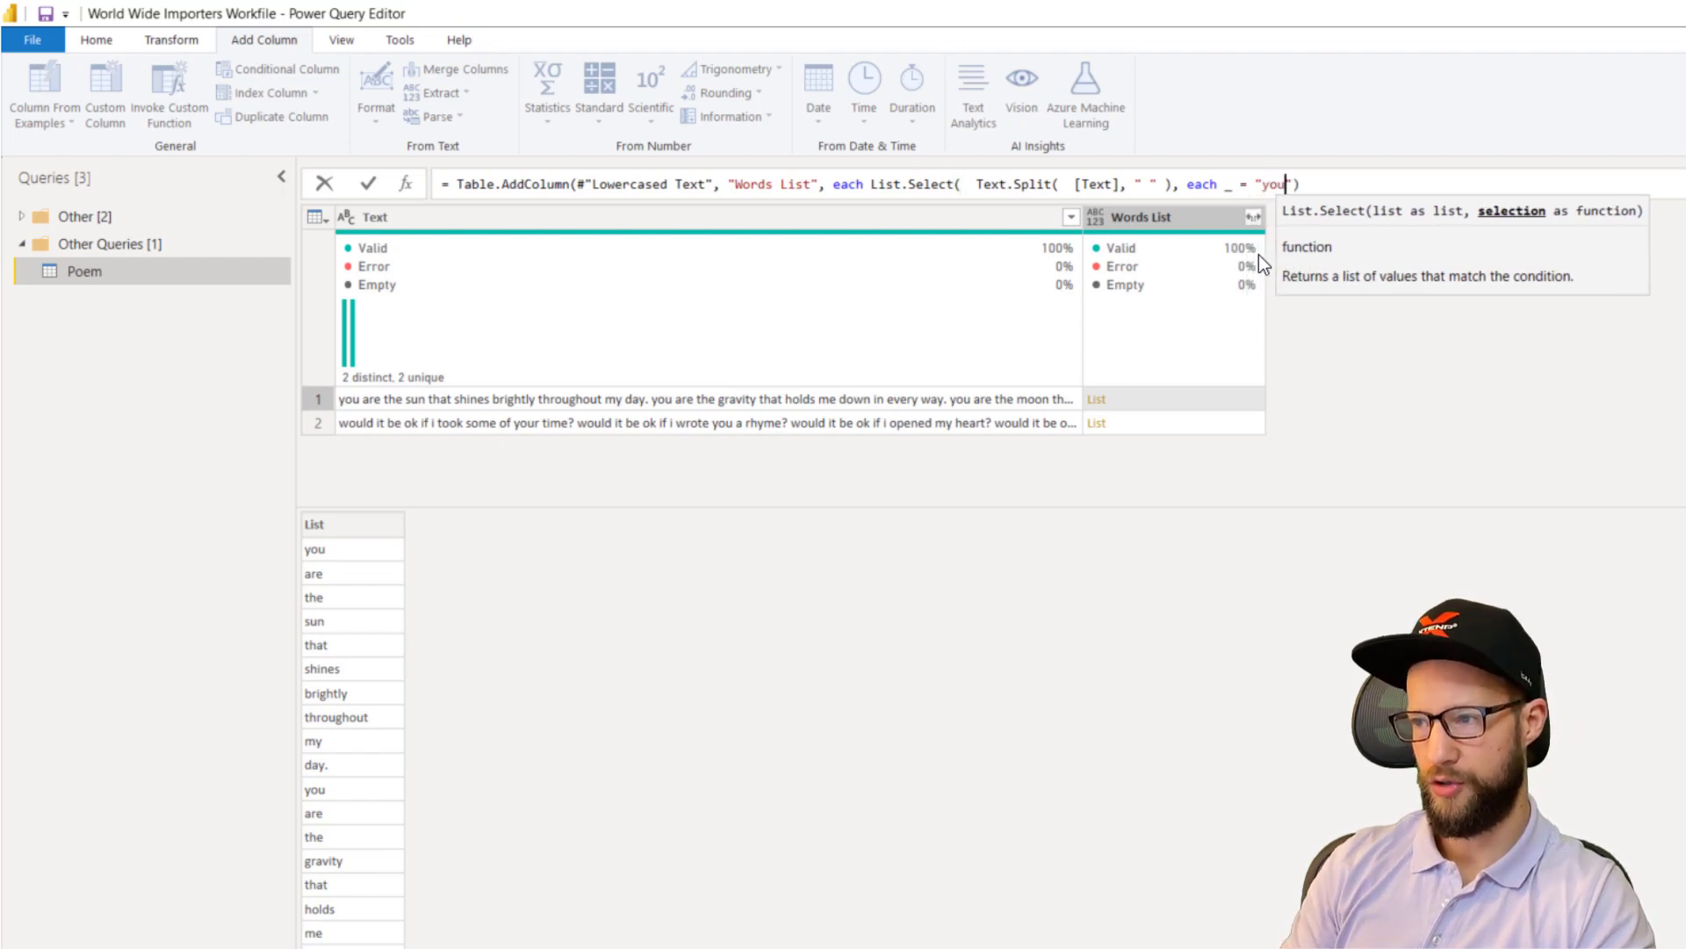
text(")
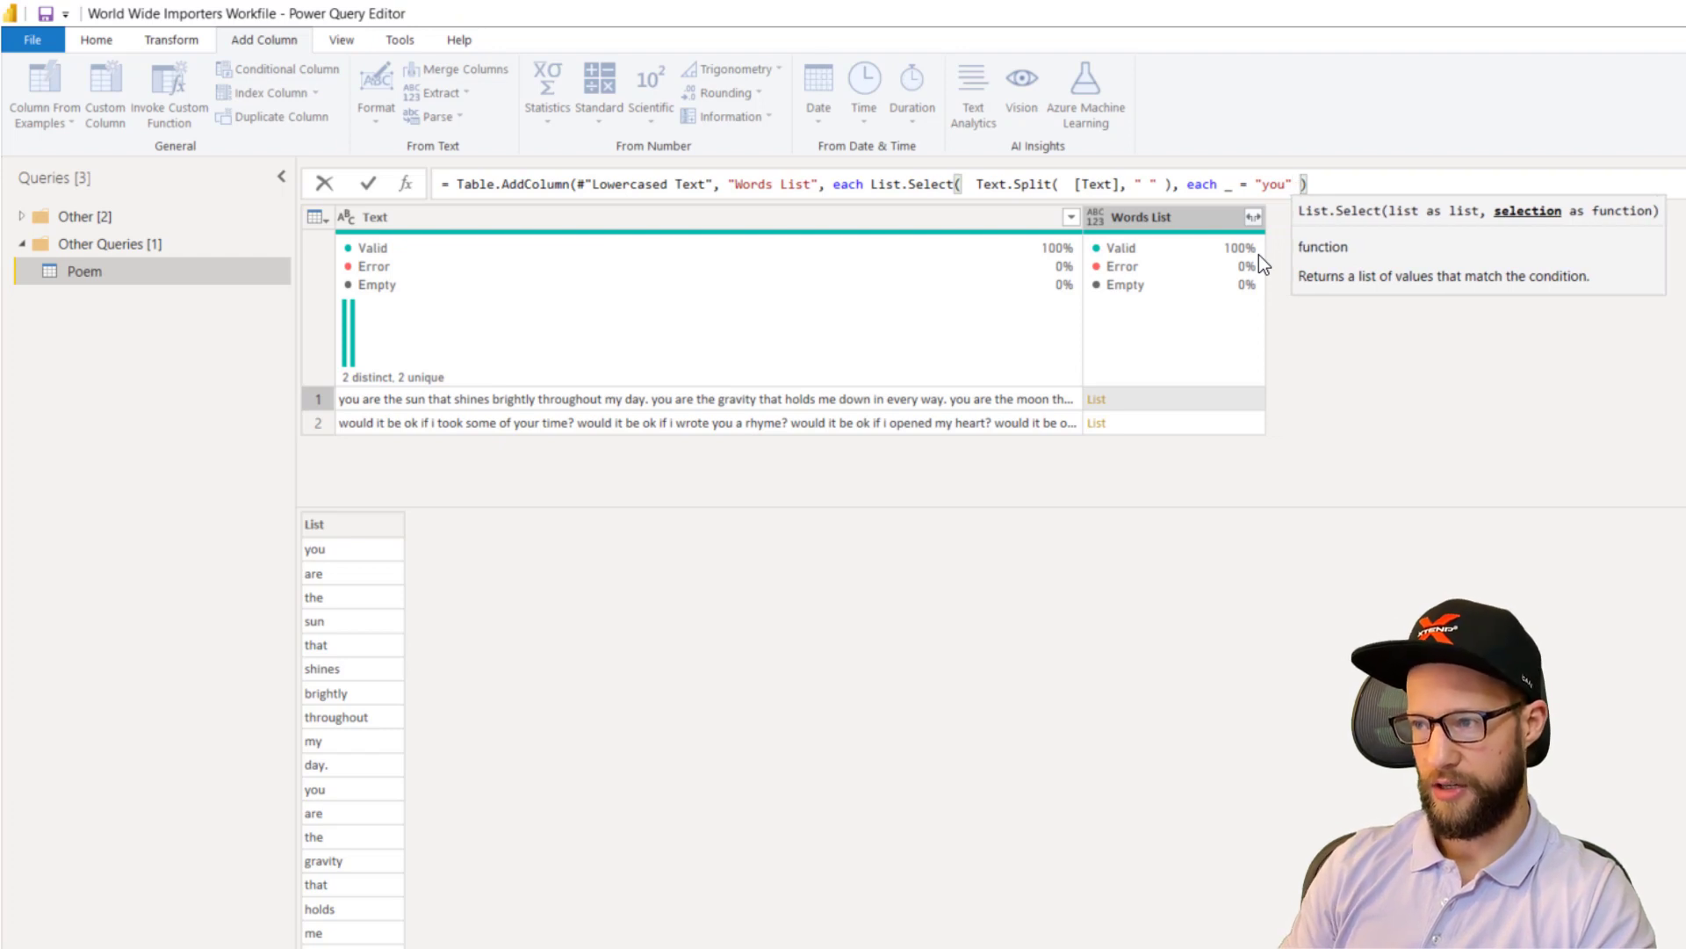
click(1432, 184)
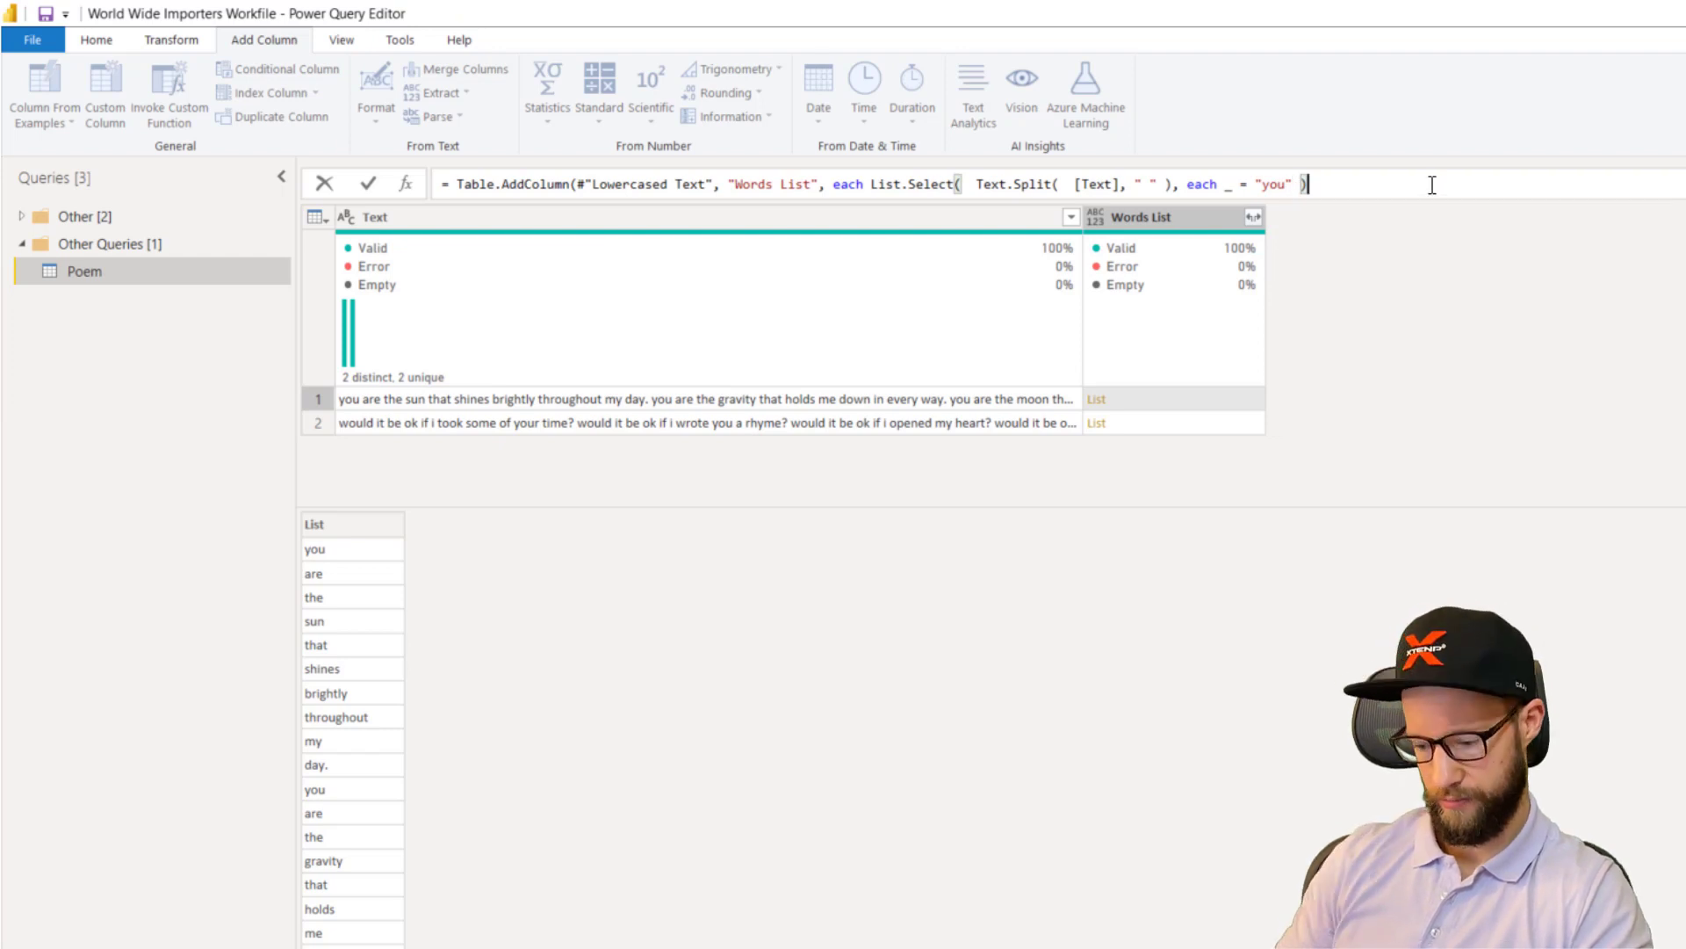
click(368, 186)
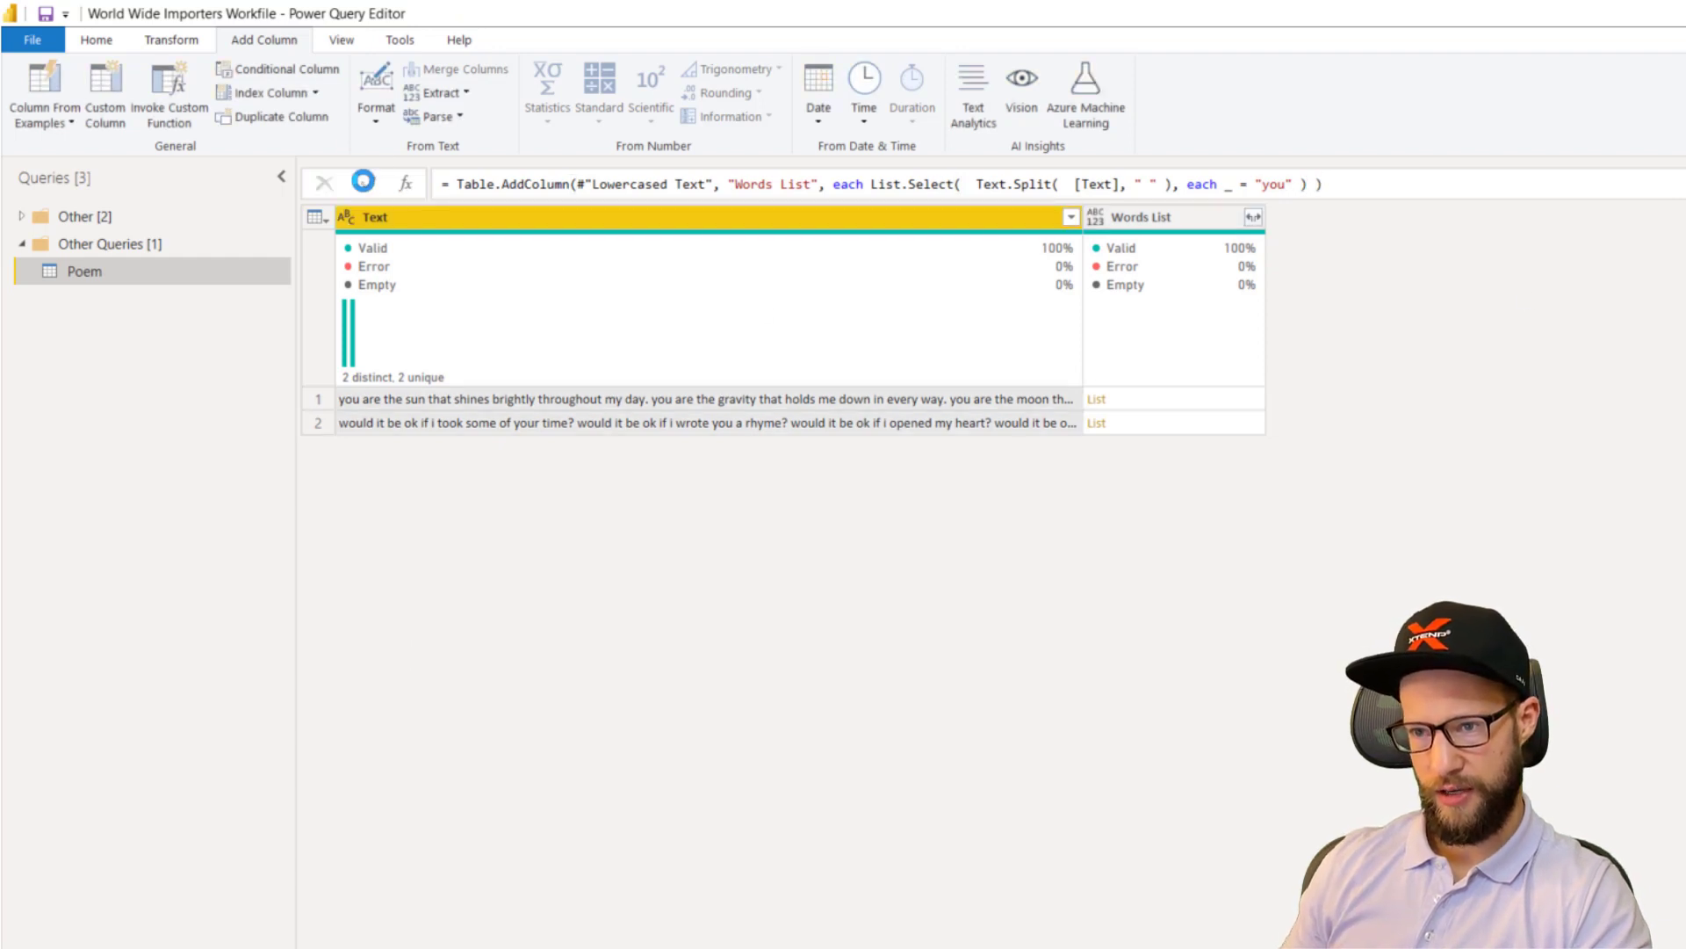
Step: Preview the filtered word lists for rows 1 and 2, with row 1 holding 14 entries
click(1182, 397)
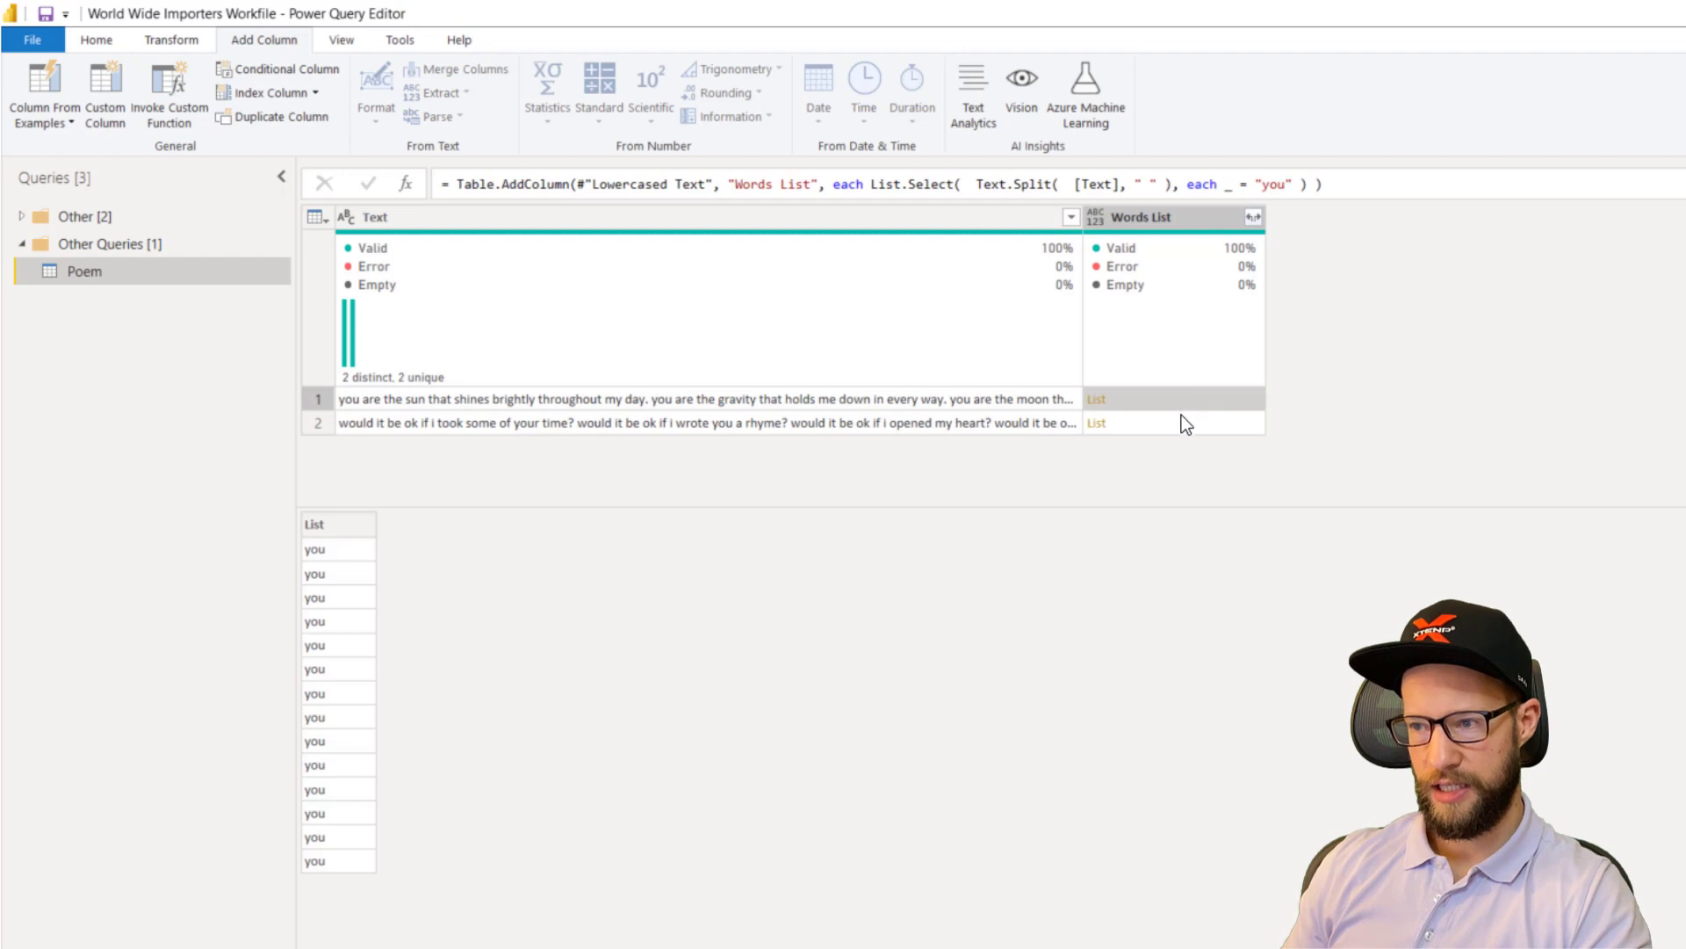
click(1179, 418)
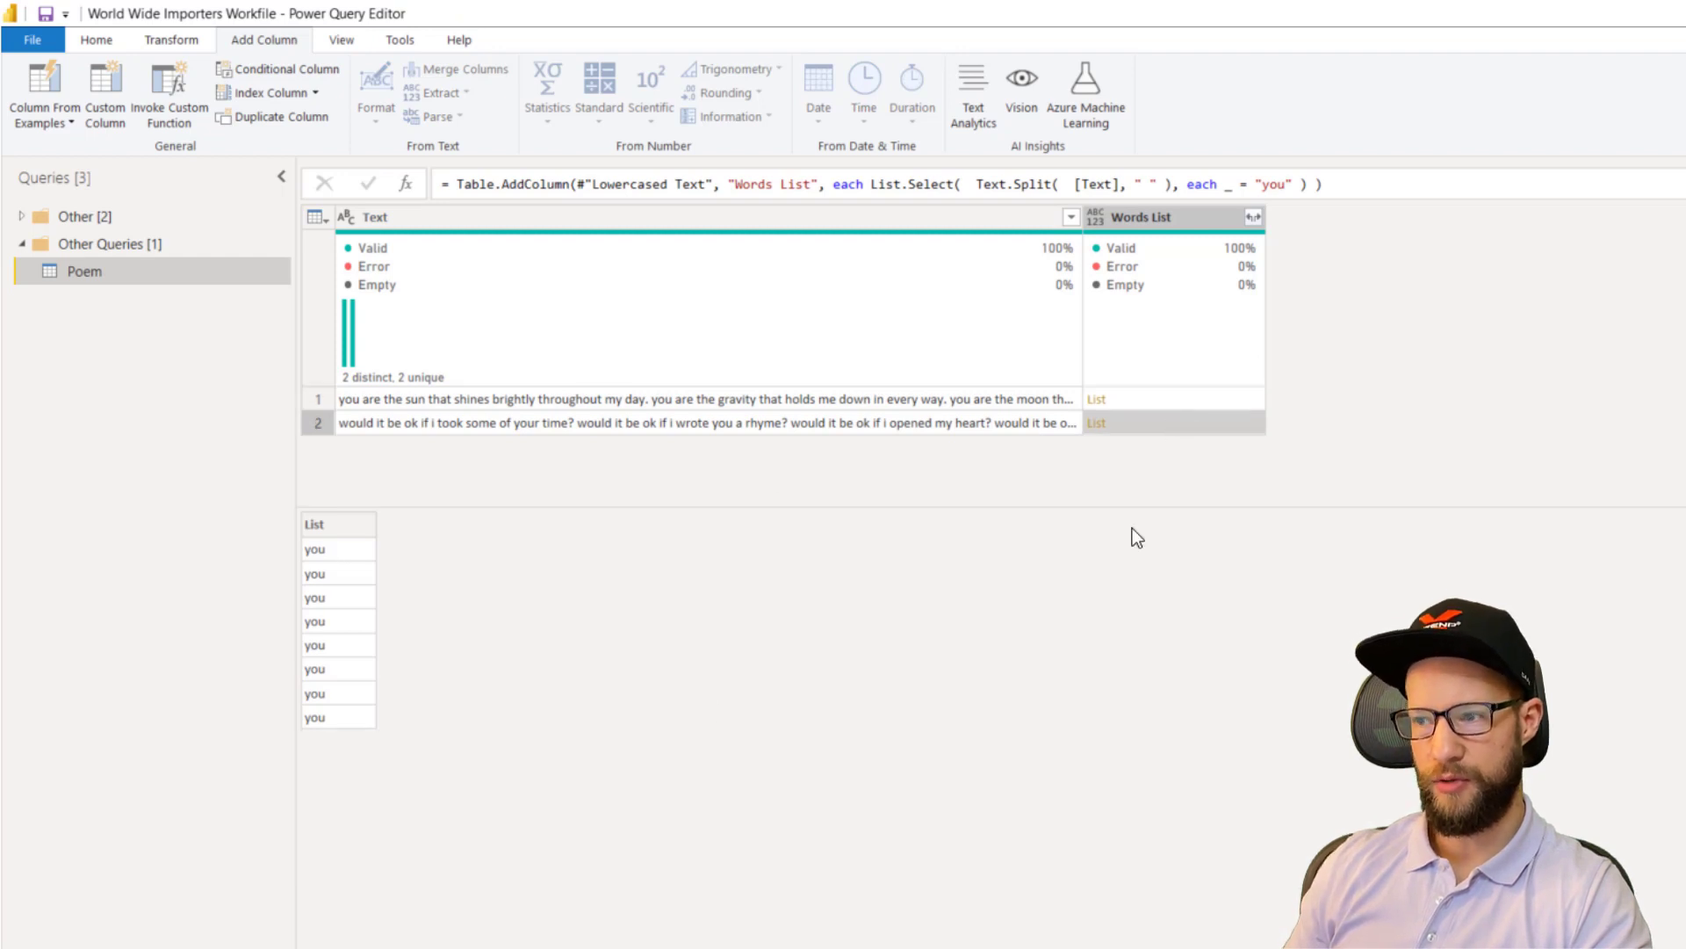
click(1170, 398)
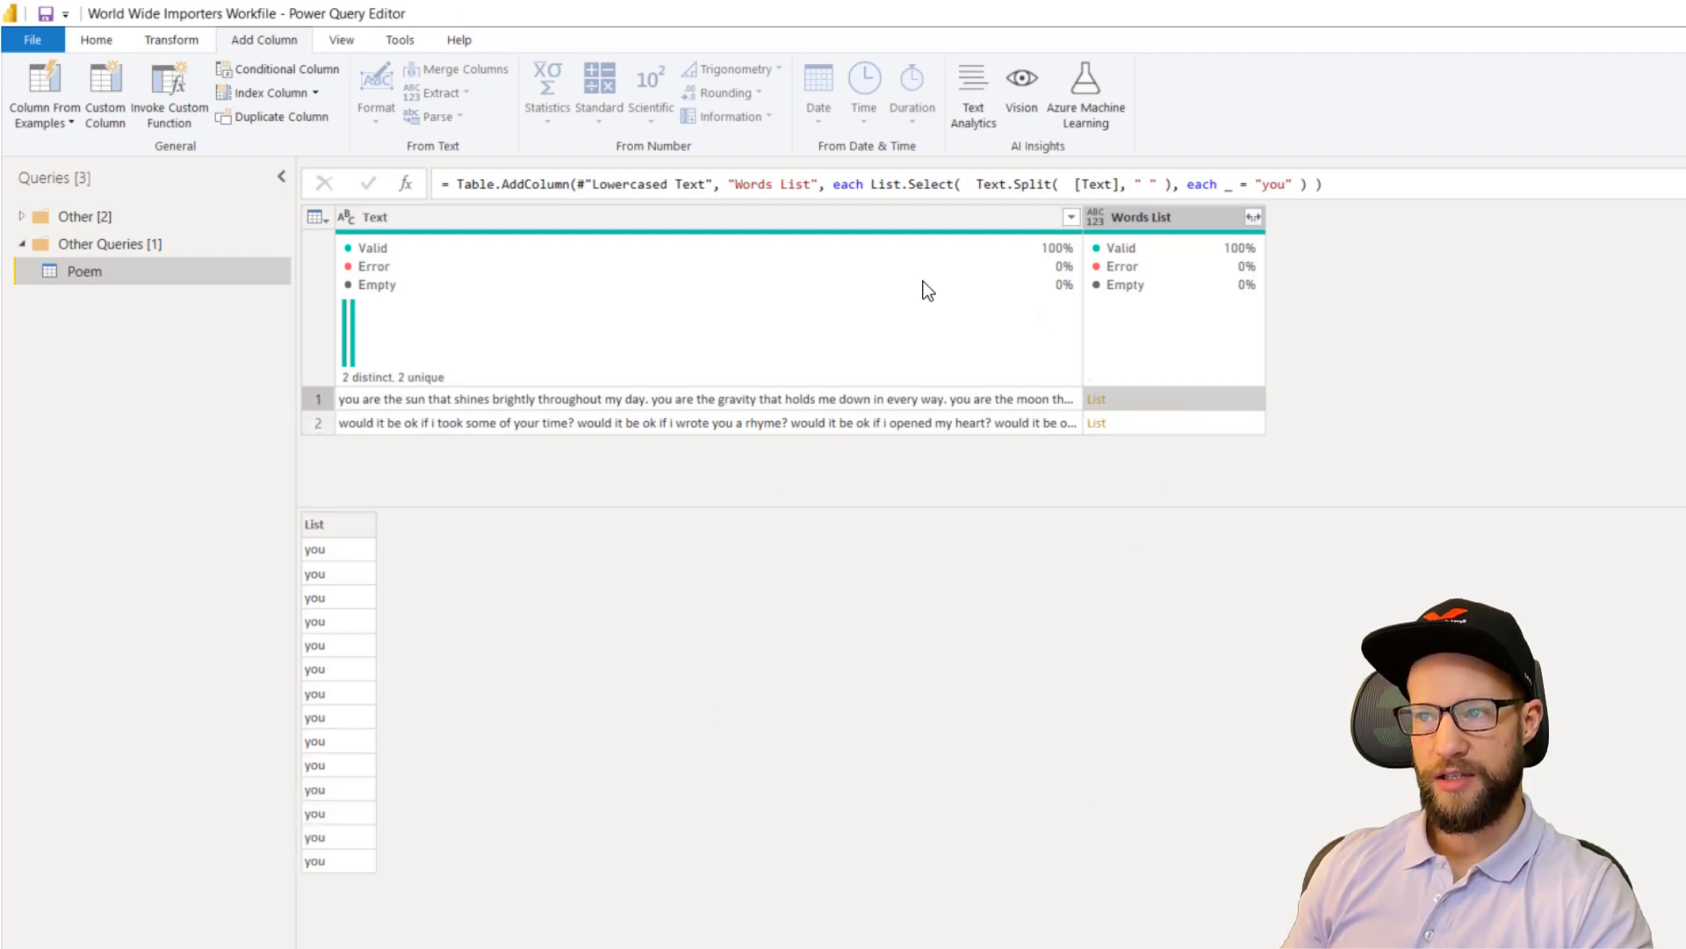
mouse_move(905, 275)
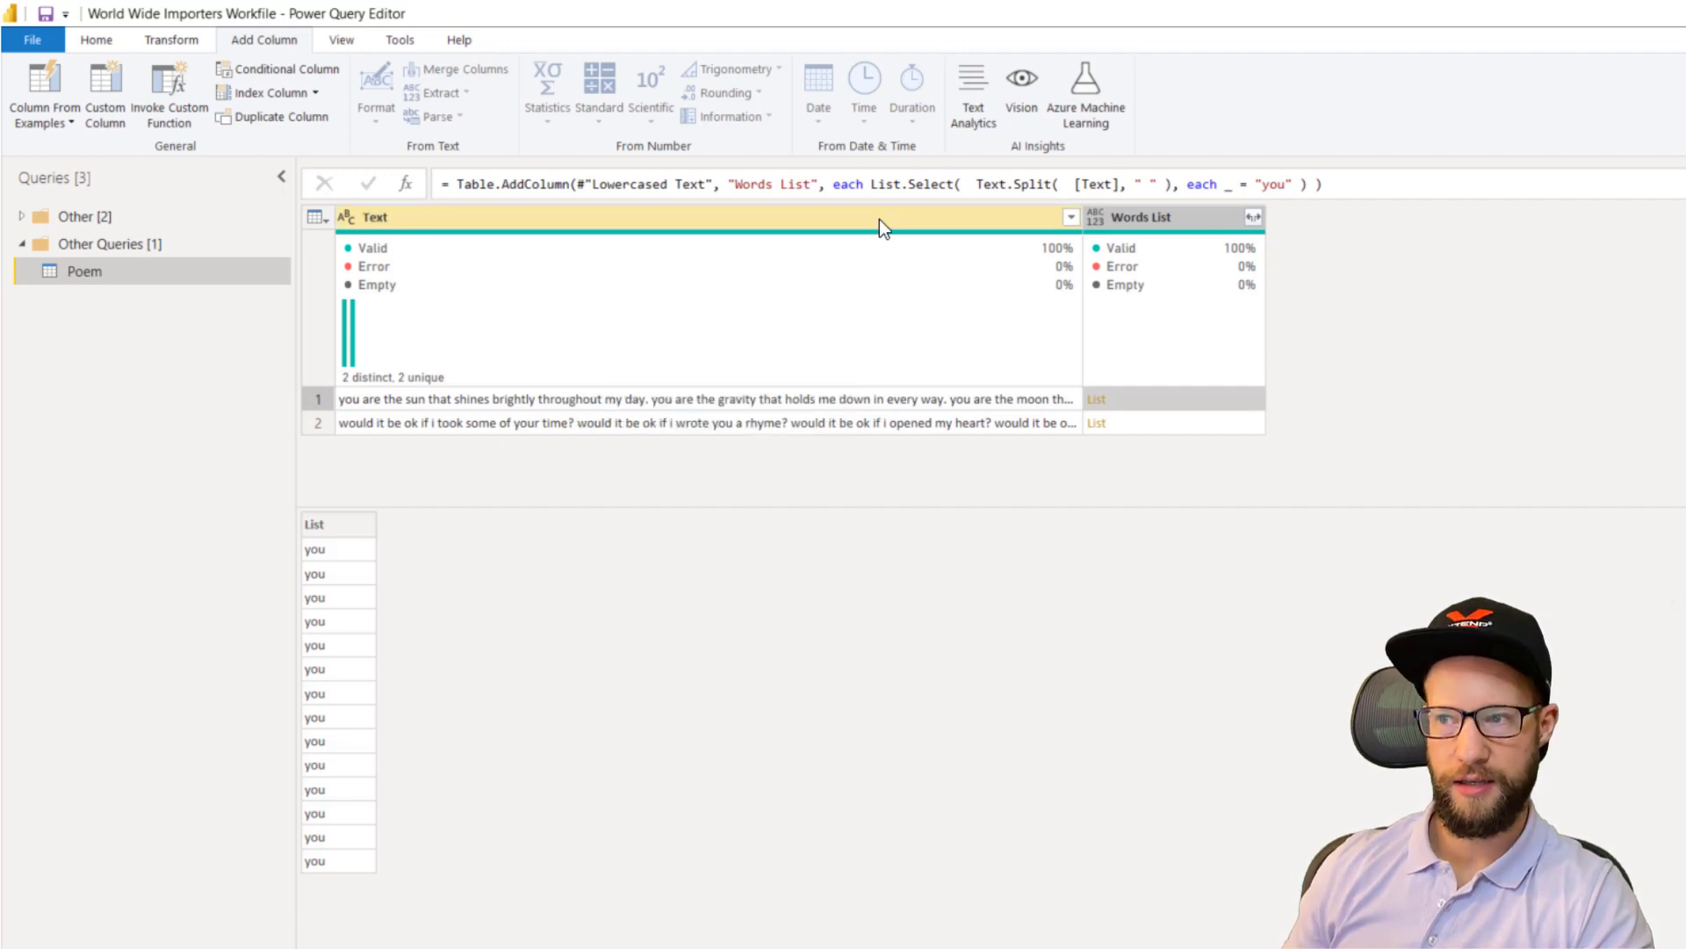
Step: Wrap the Words List formula in List.Count to count 'you' per row
click(871, 184)
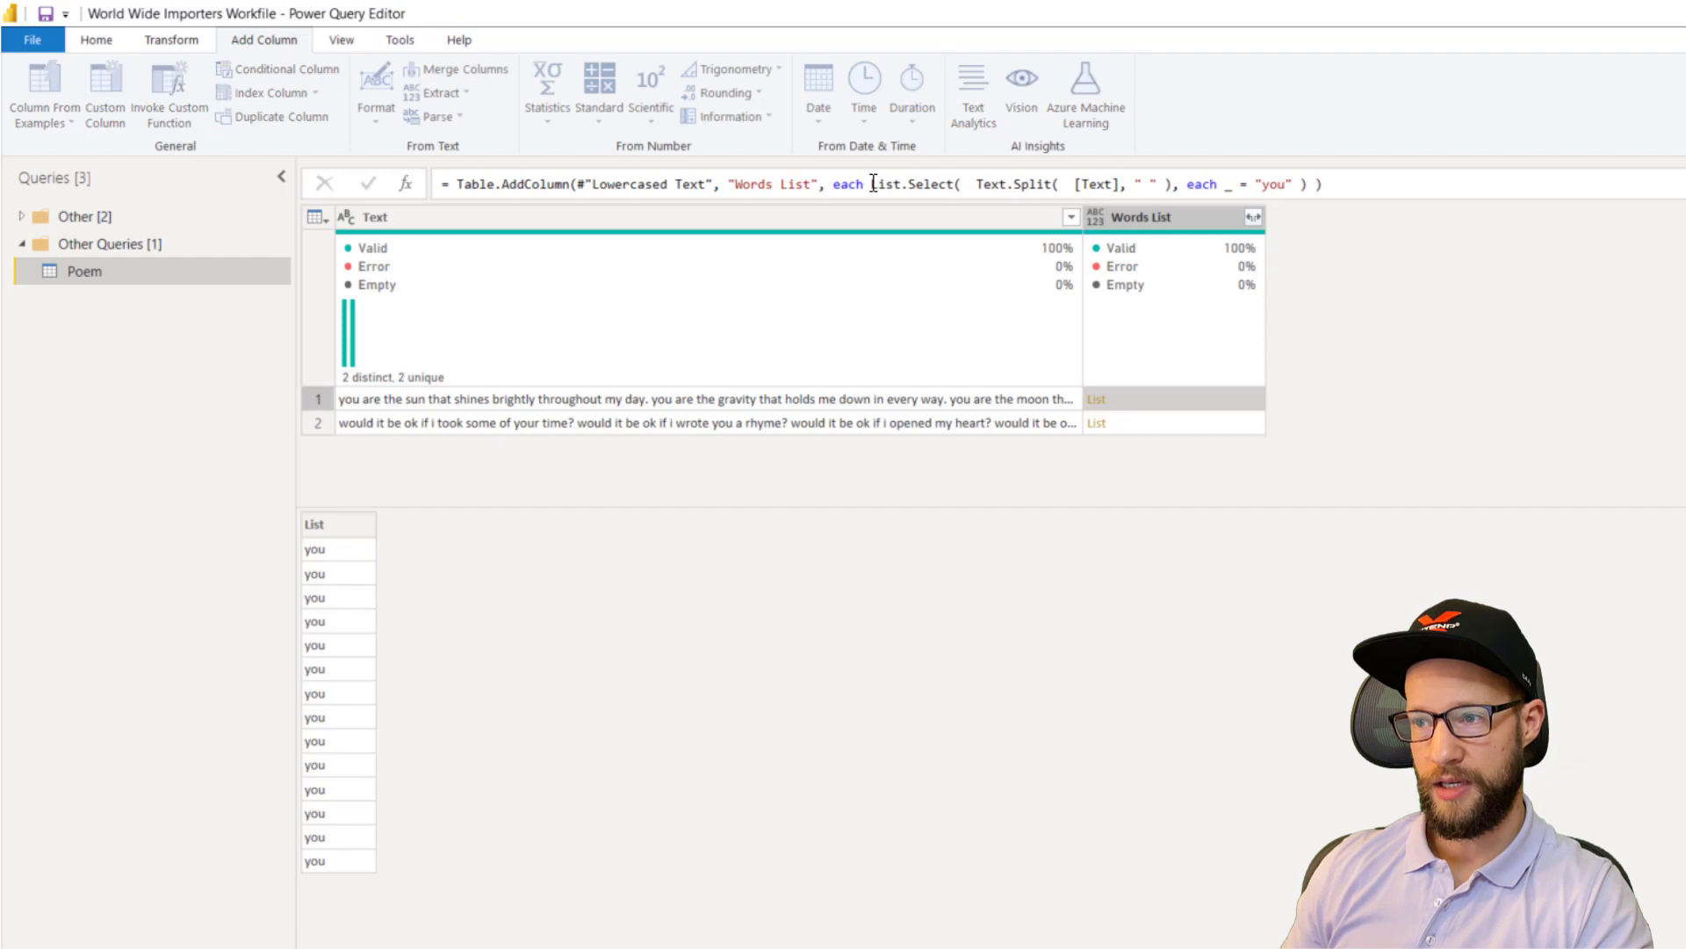
text(List)
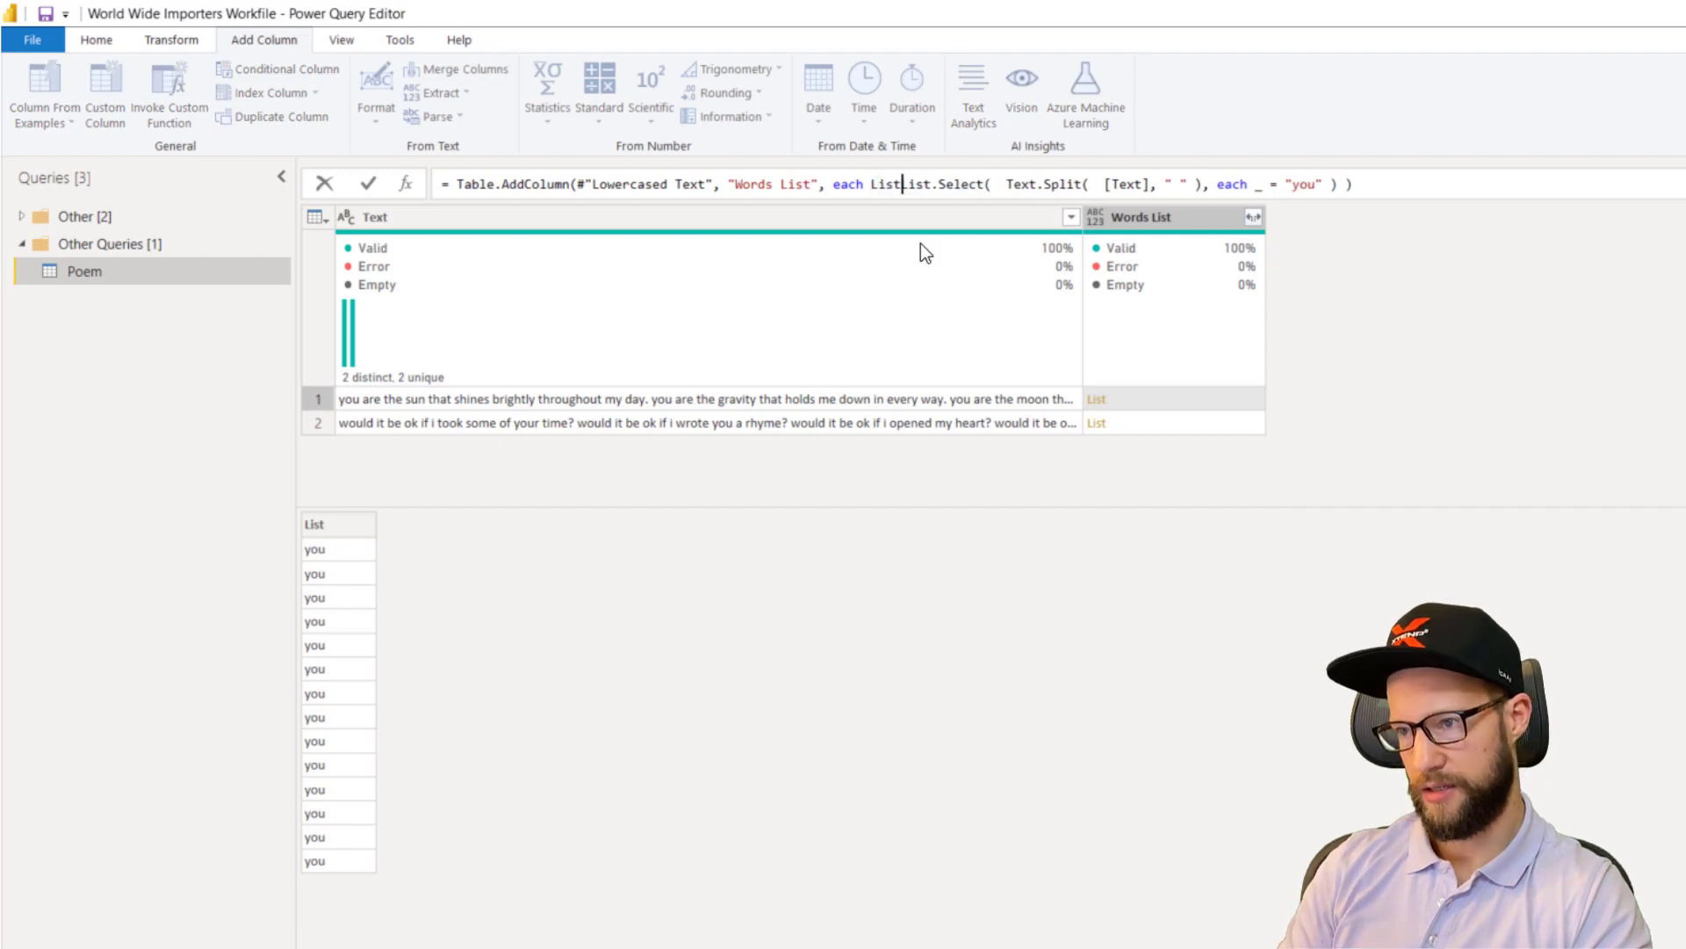
text(.Count()
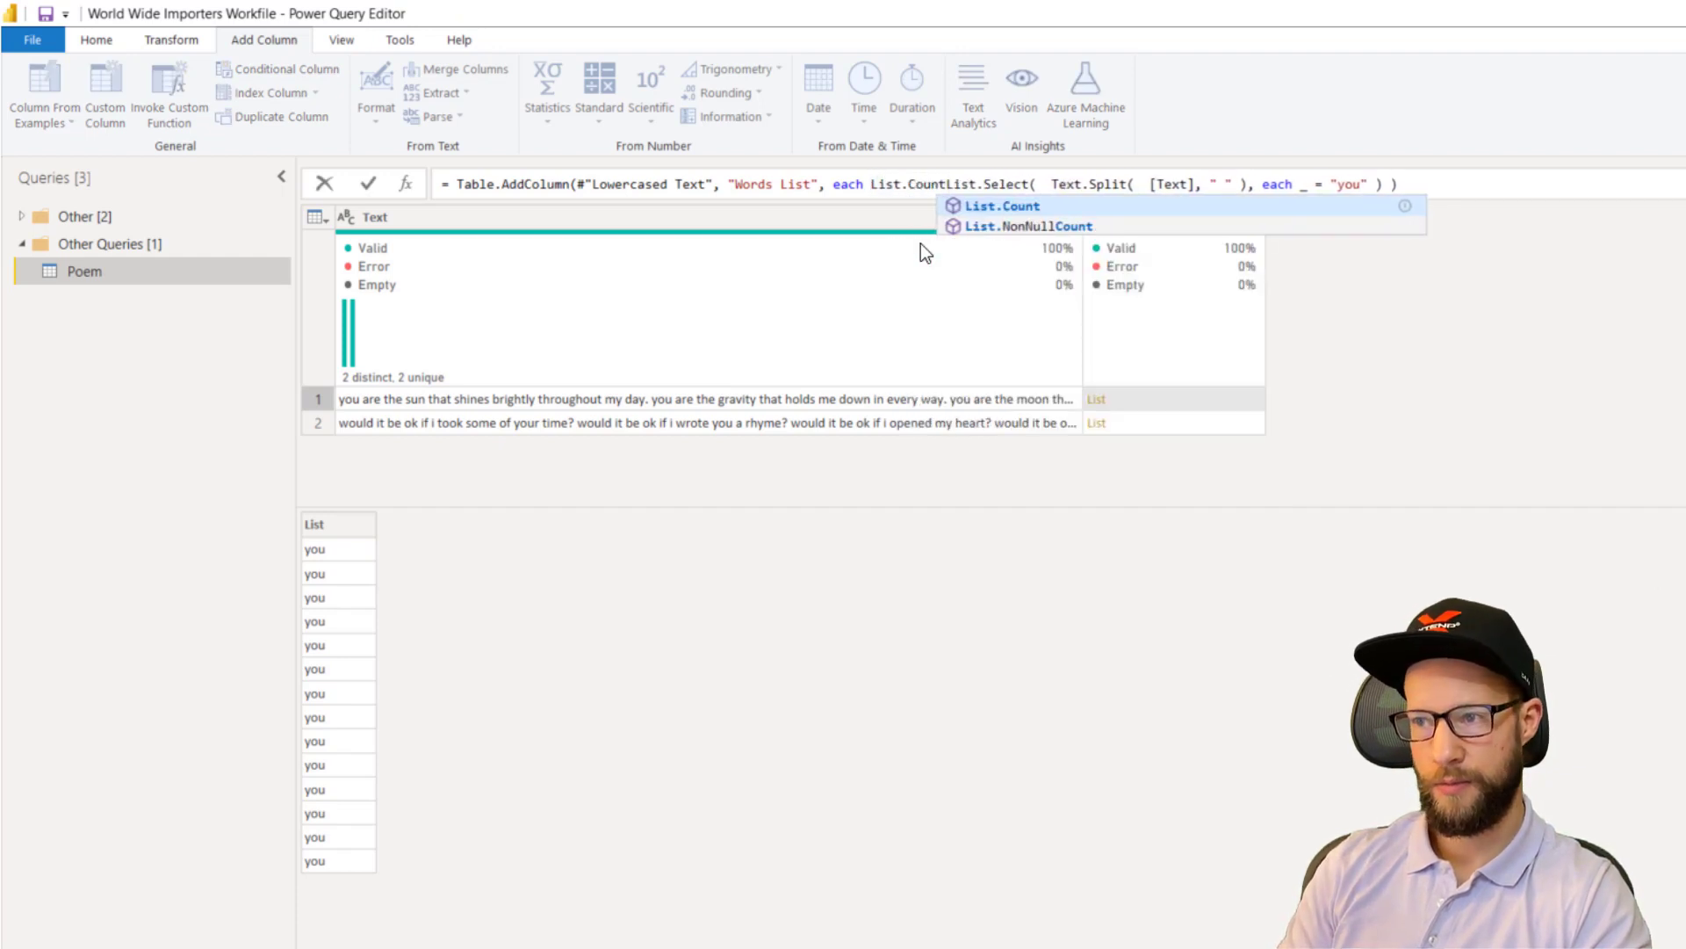
click(1520, 184)
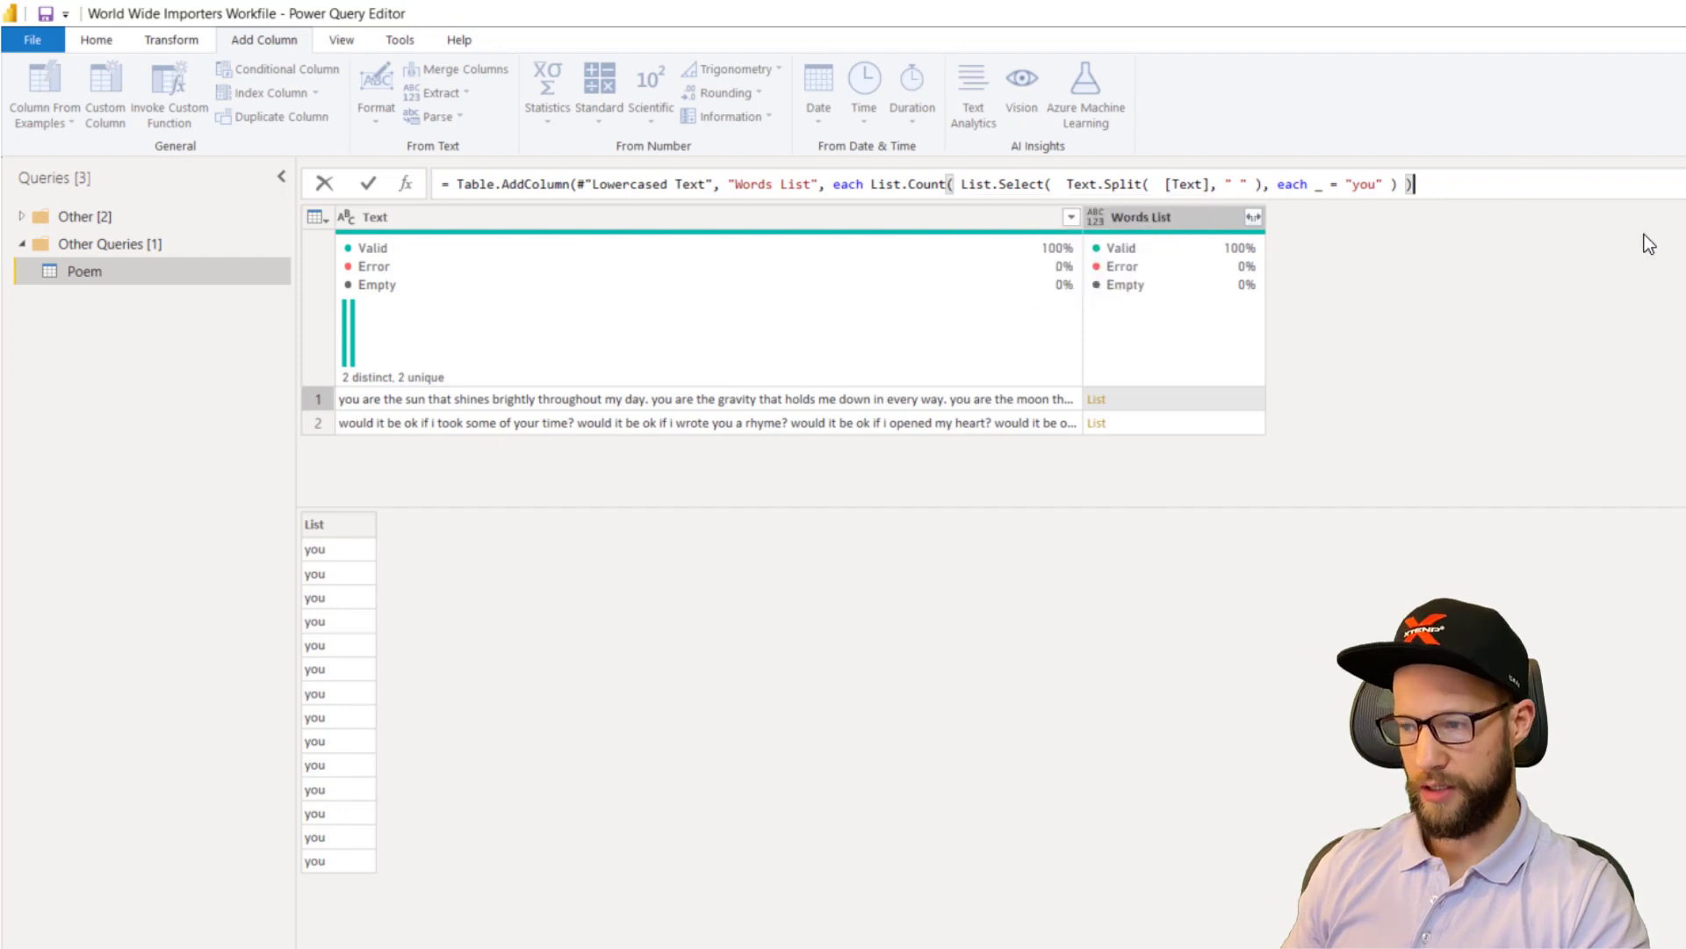
key(Return)
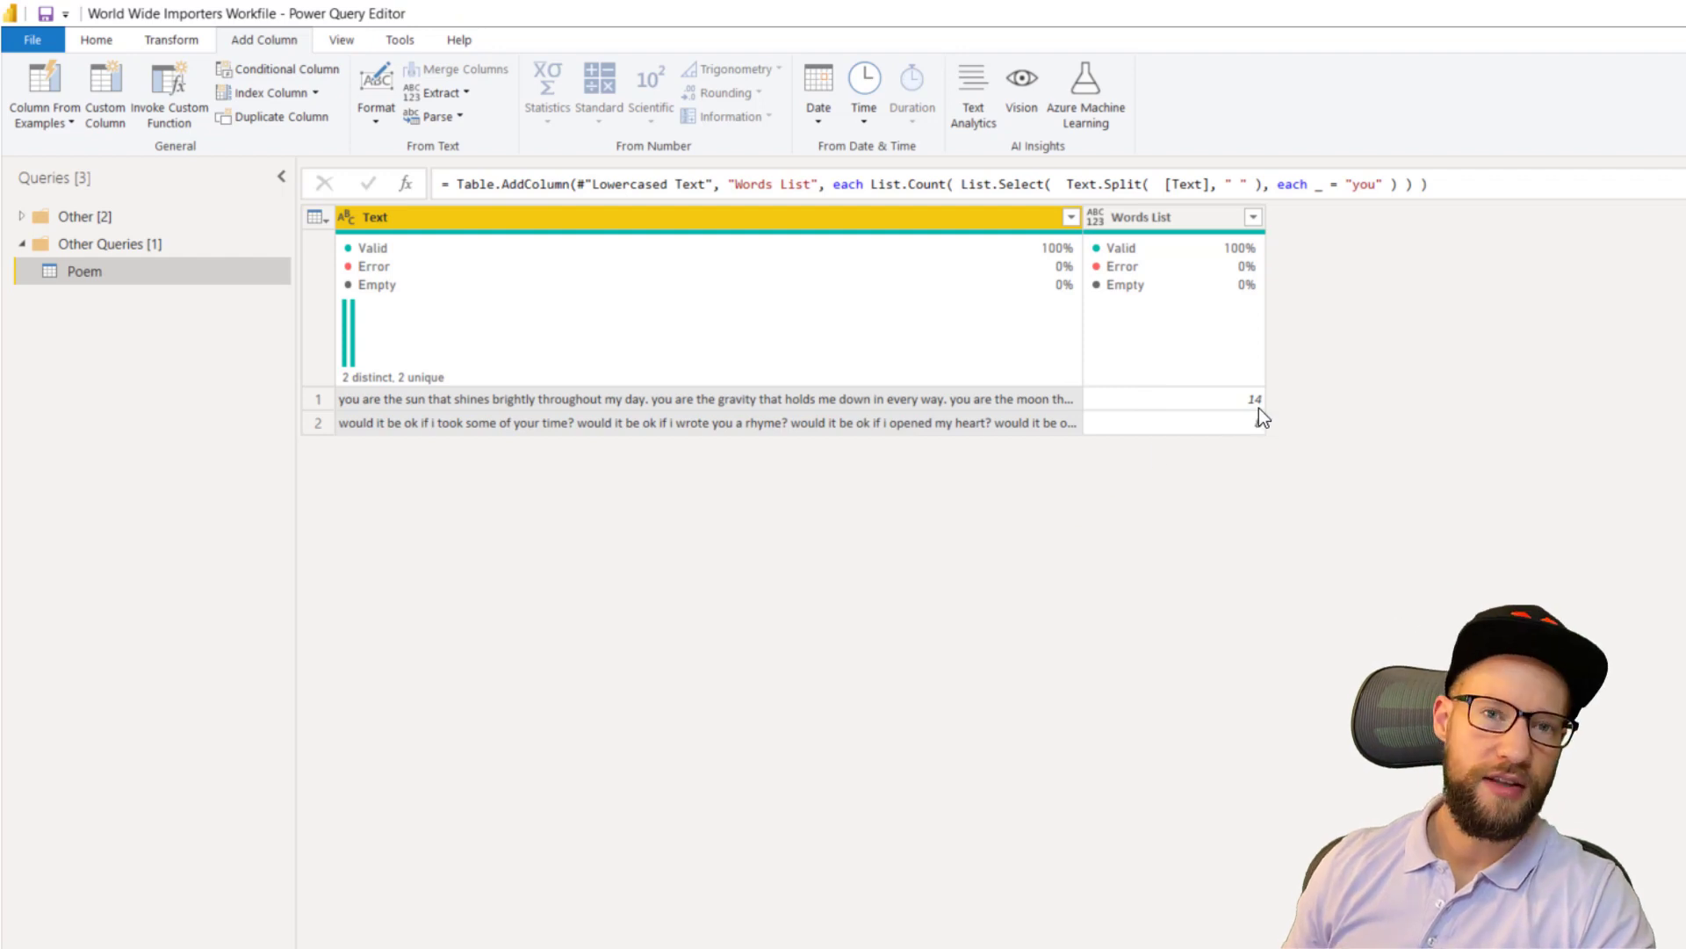
Step: Check the counts of 14 and 8, then paste a copy of the query as Poem (2)
click(1210, 393)
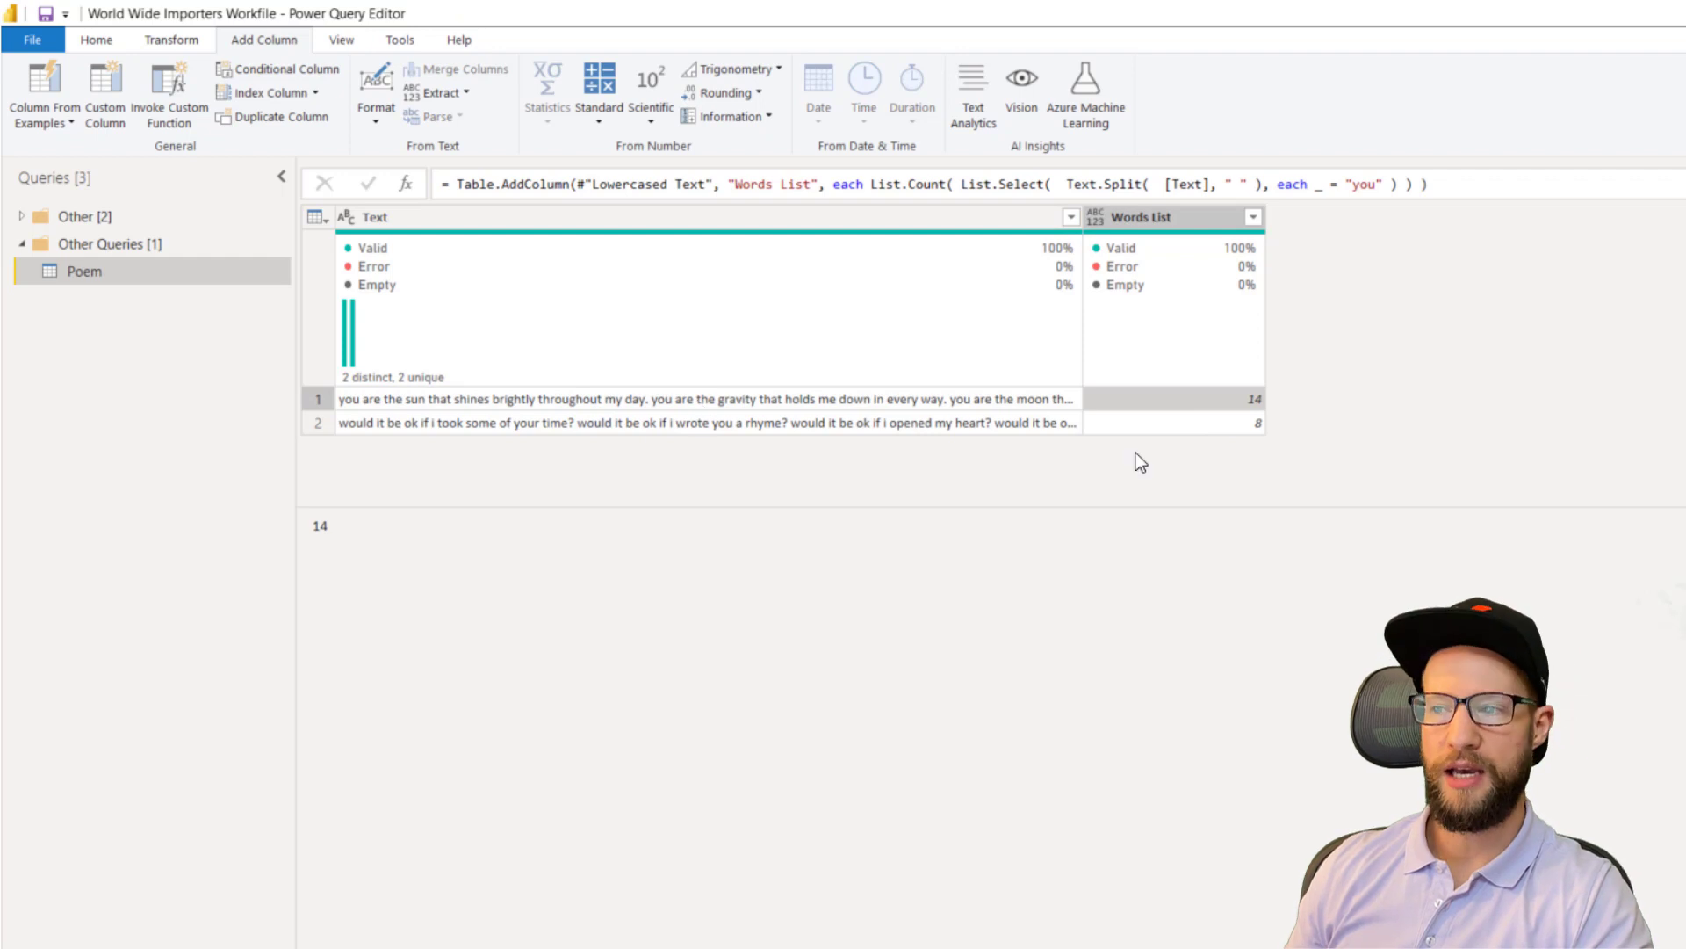
click(1142, 424)
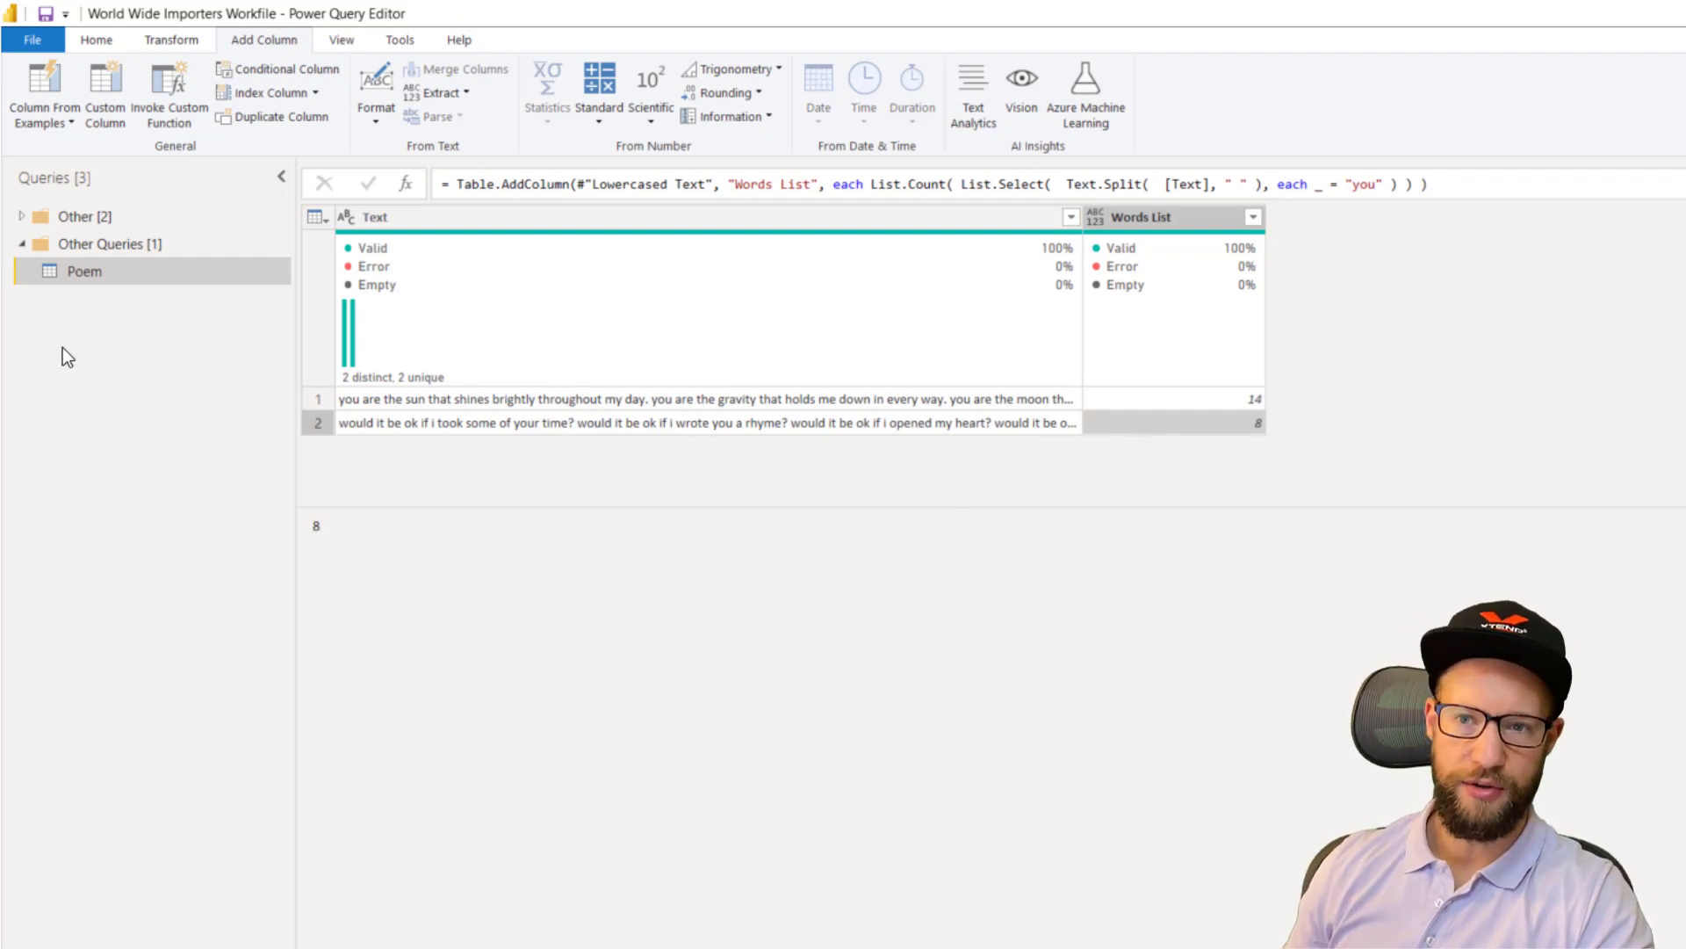
click(139, 297)
key(ctrl+v)
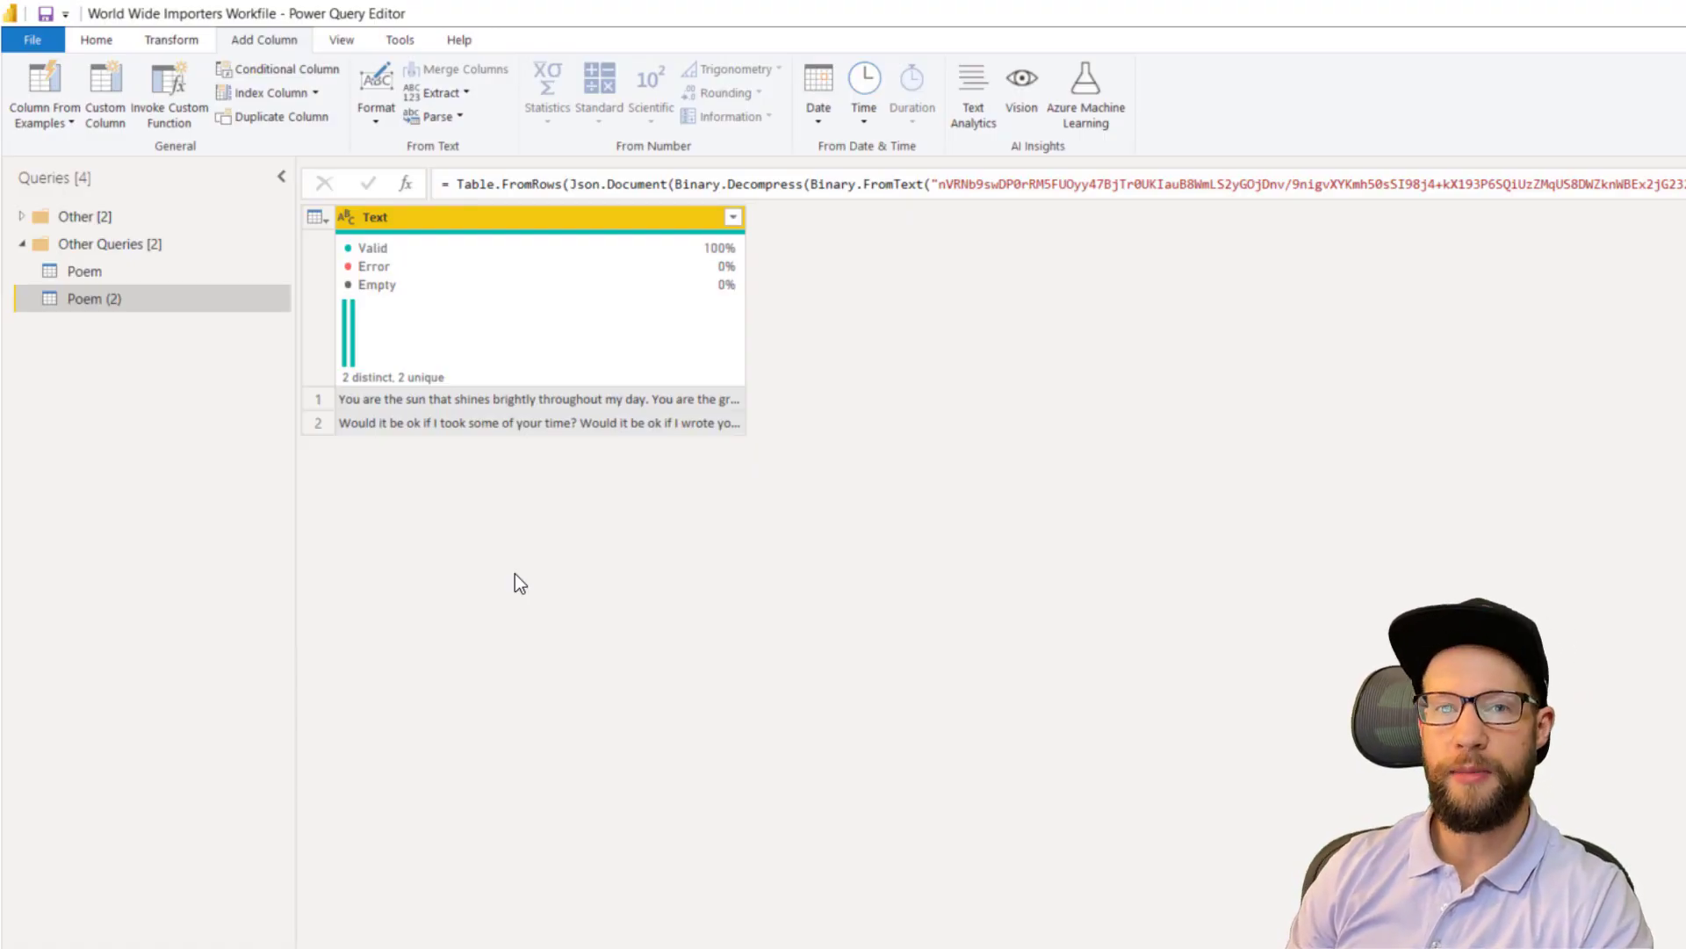
Step: Add a custom column to Poem (2) with the formula Text.Split([Text], "you")
click(103, 107)
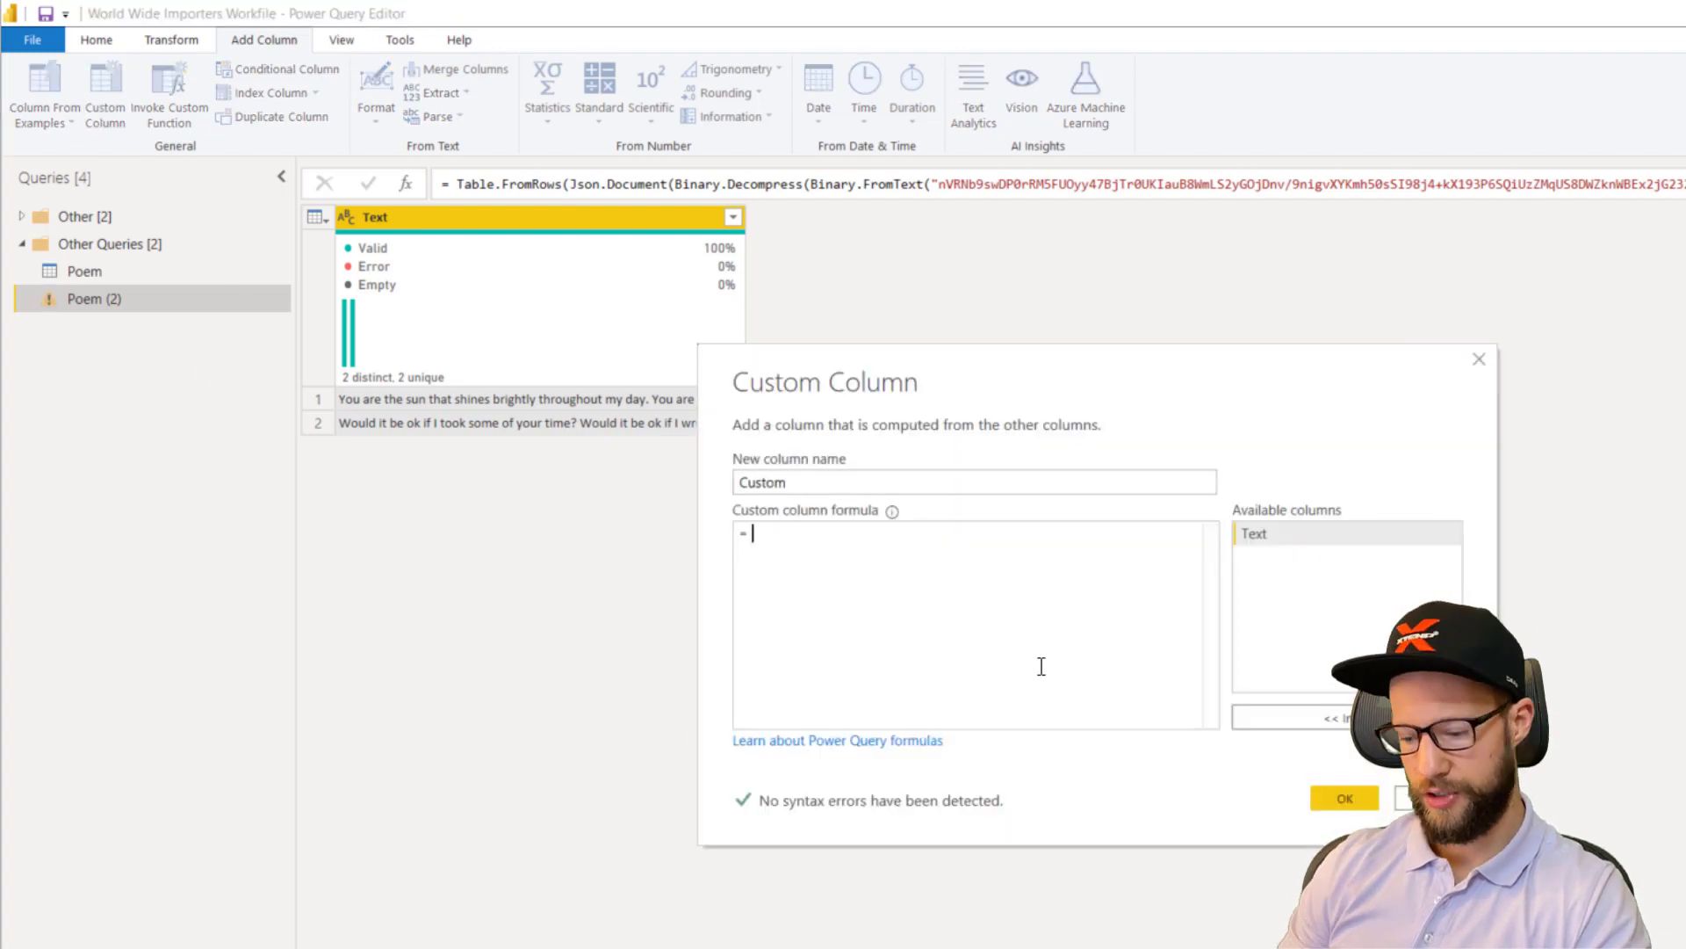
text(Text.Split()
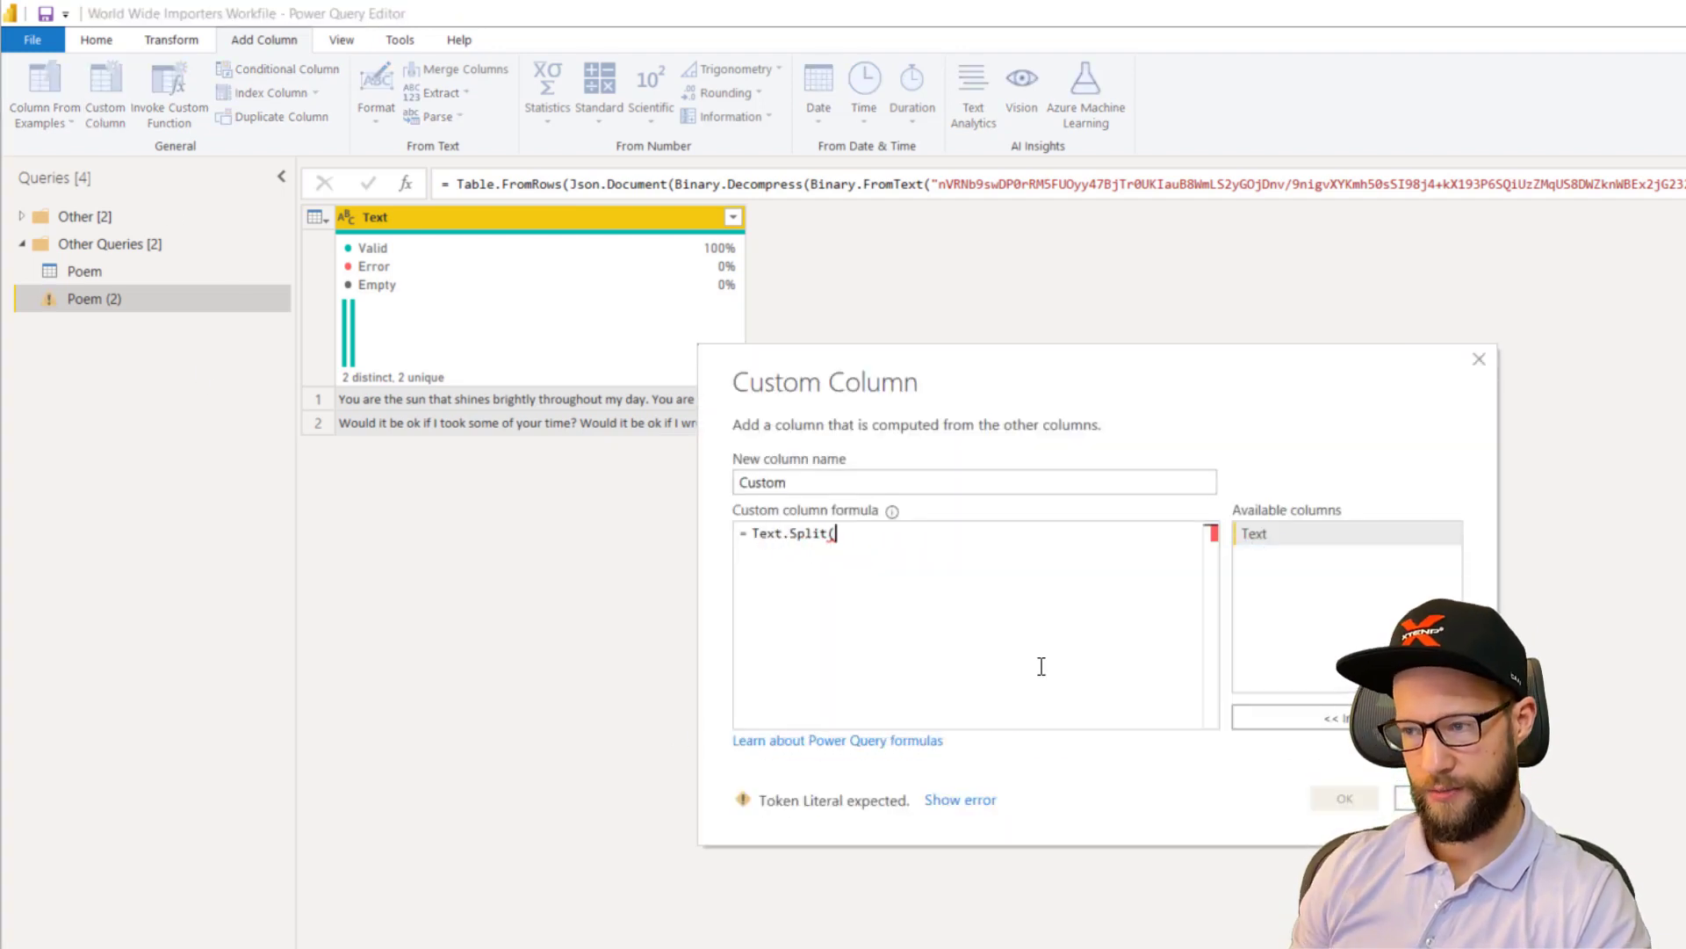
double_click(1347, 534)
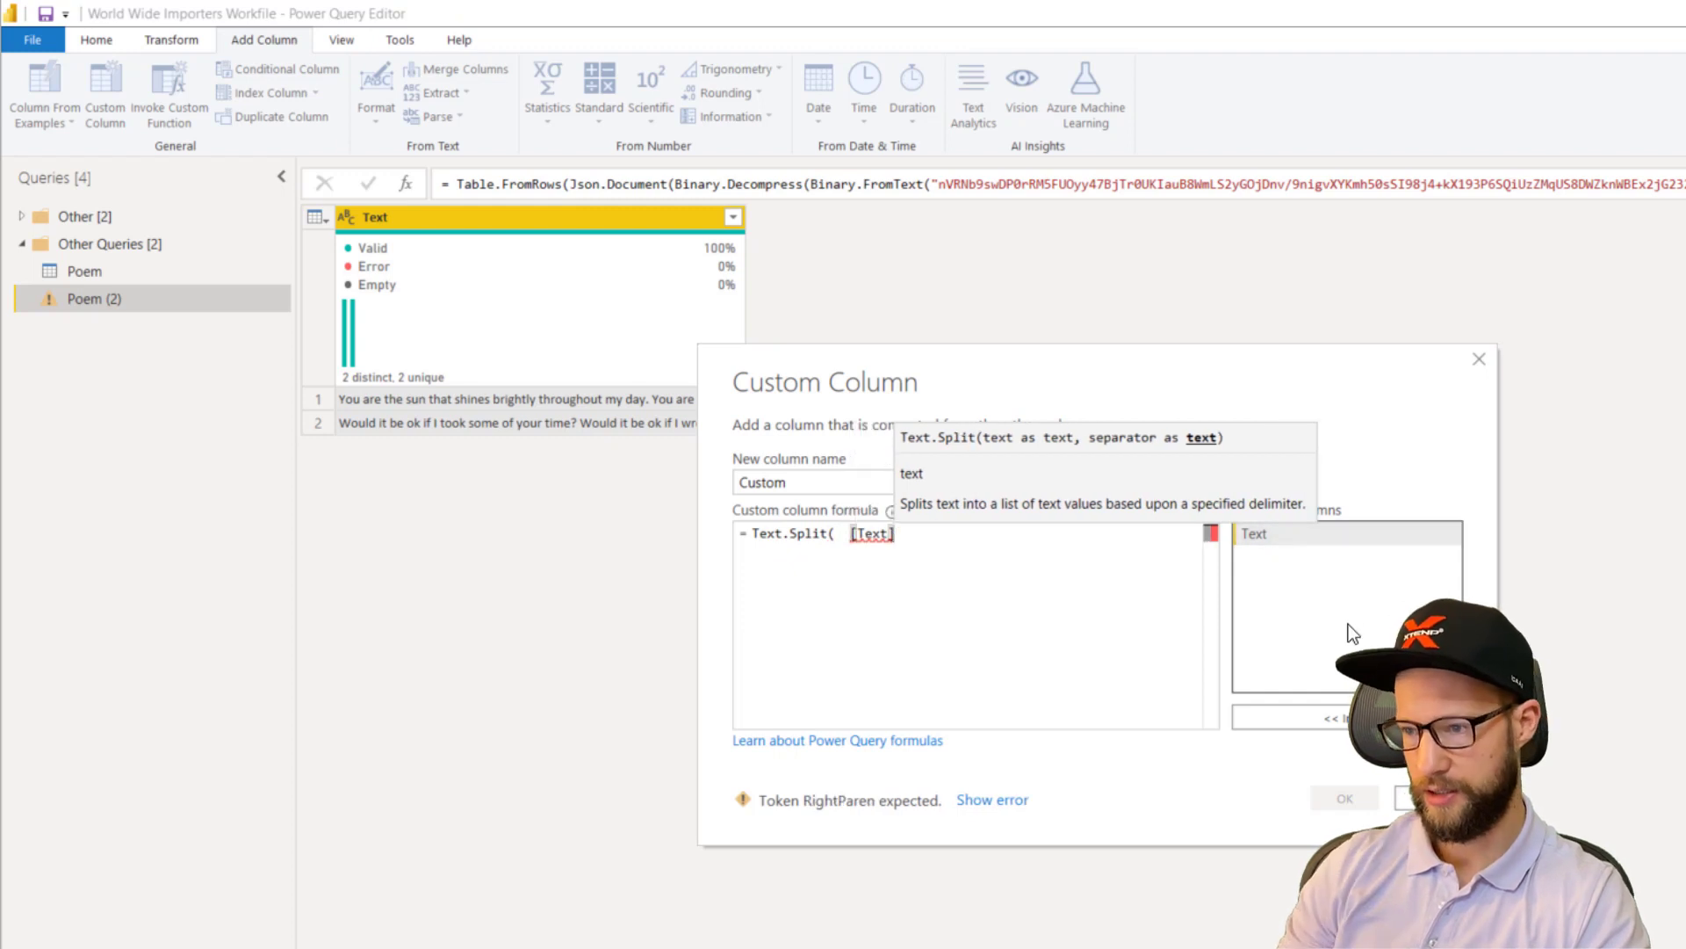
text(, ")
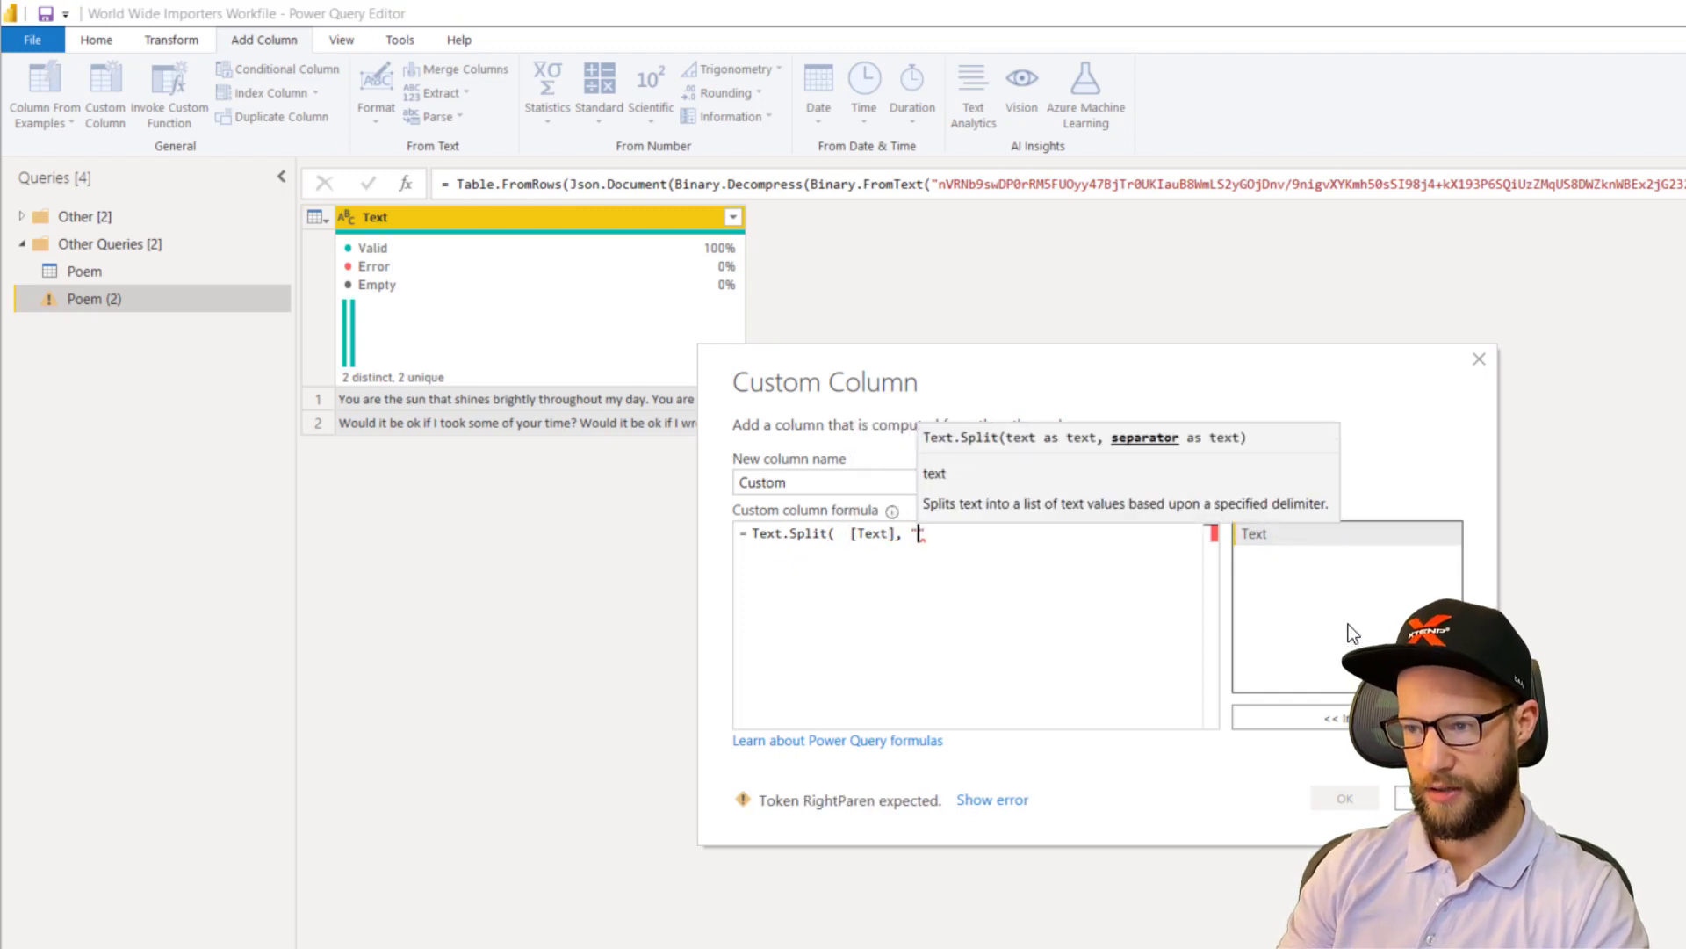
text(you)
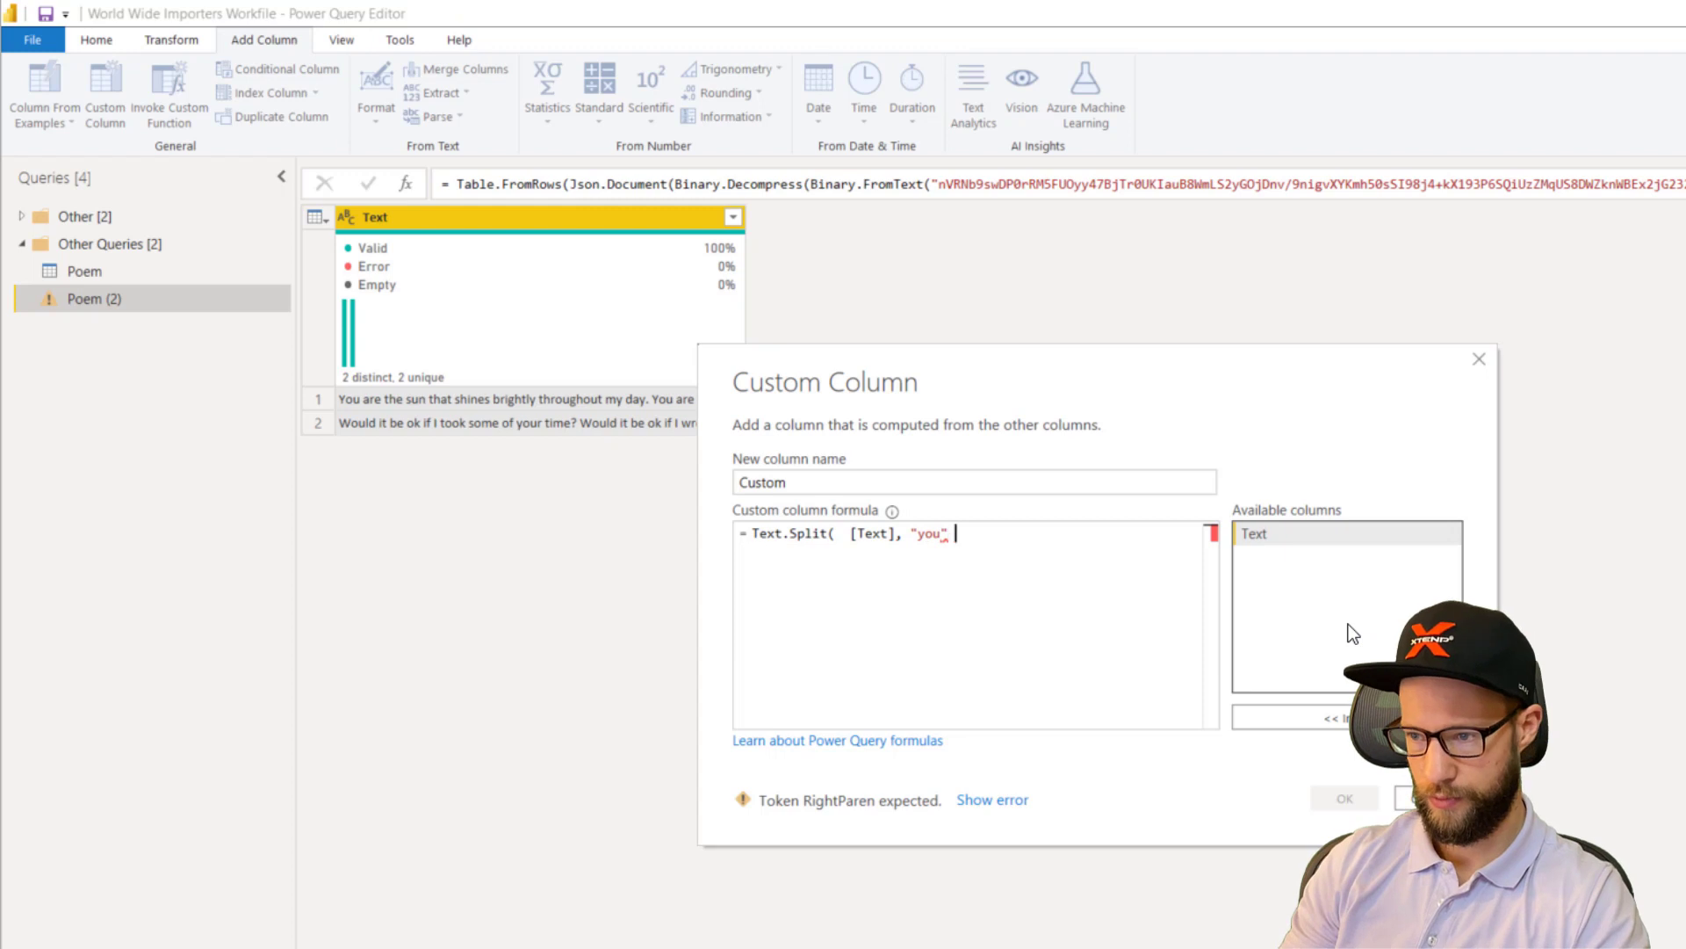
text())
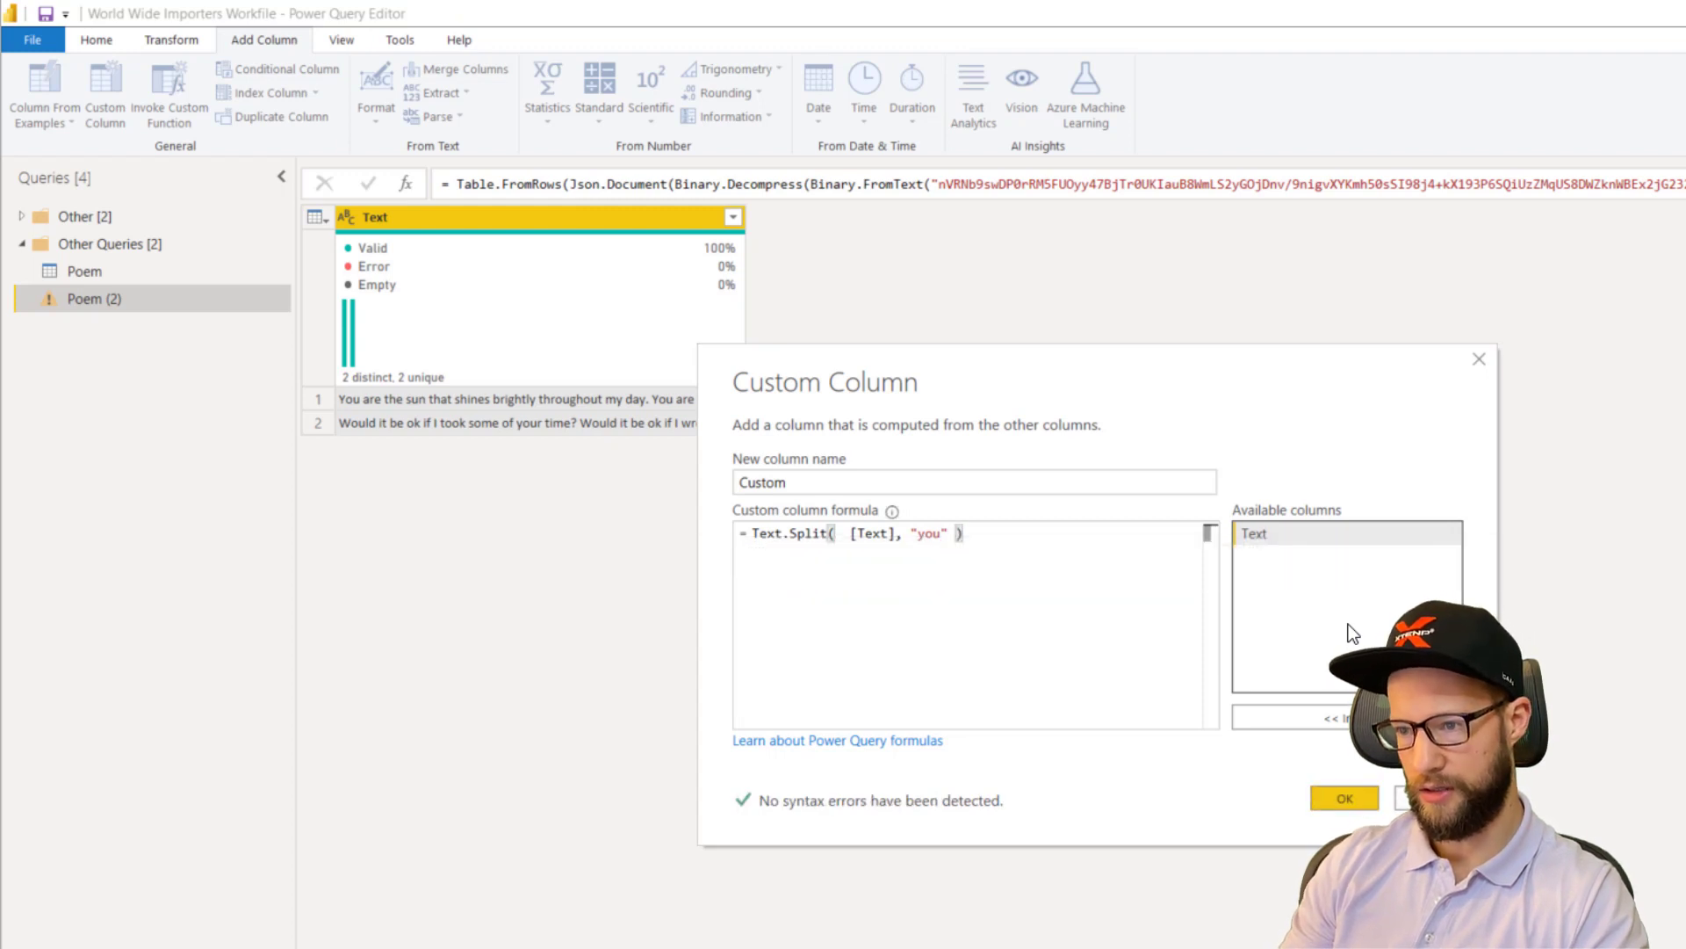
click(916, 487)
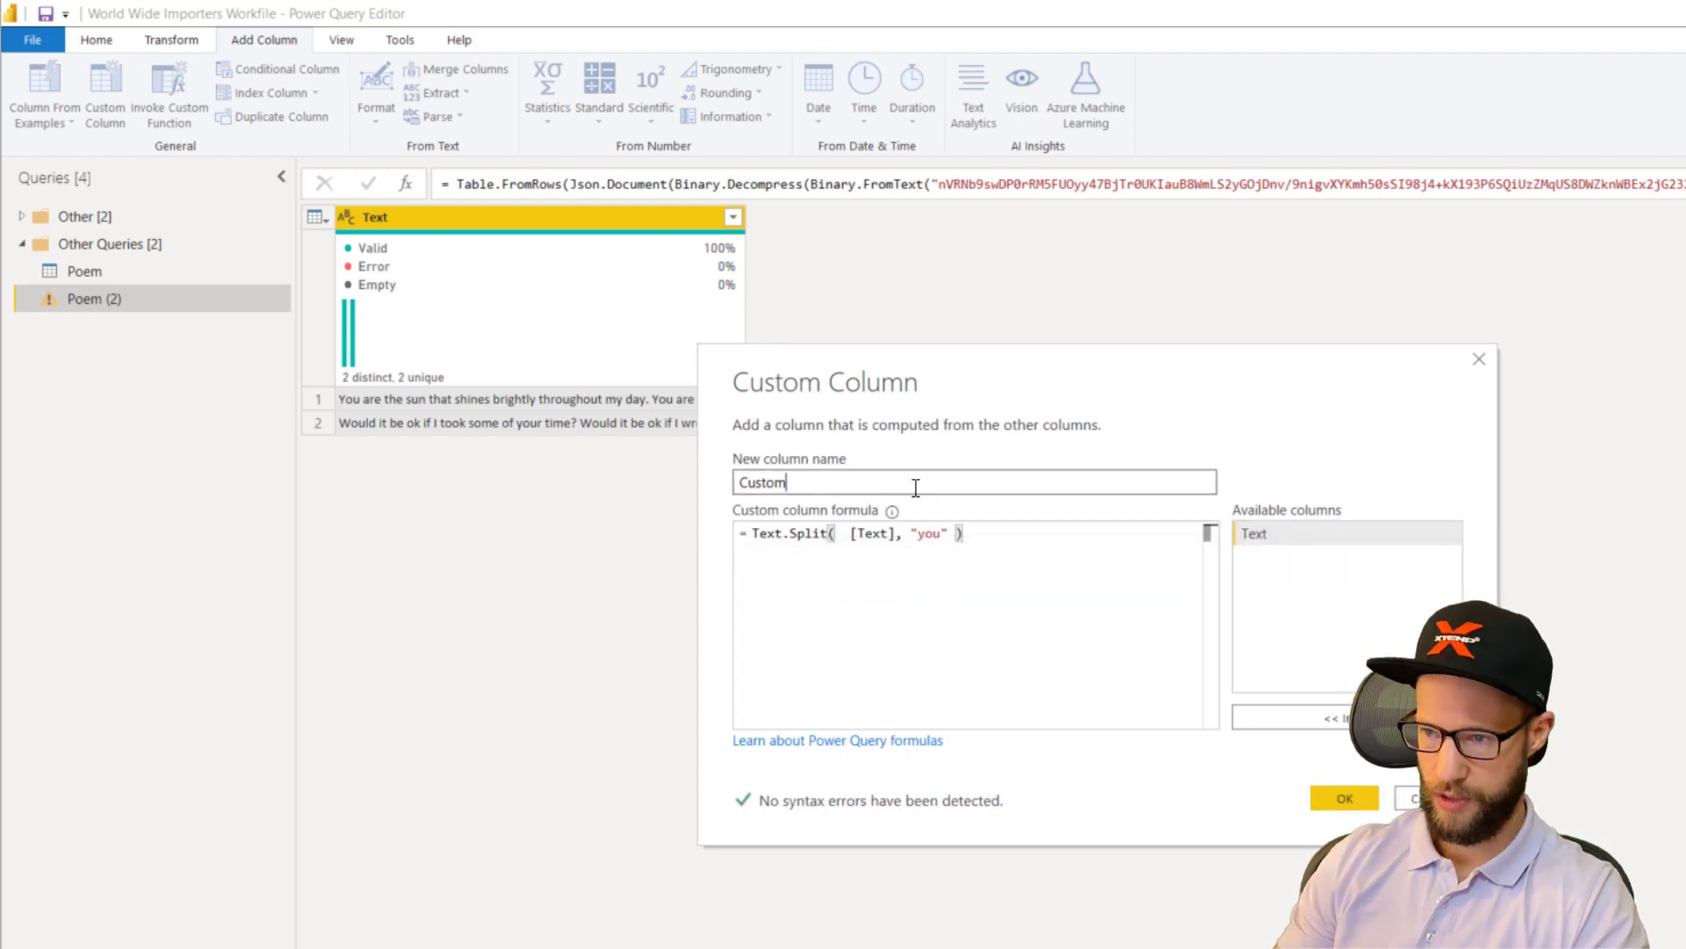
key(ctrl+a)
key(BackSpace)
text(Split)
key(Return)
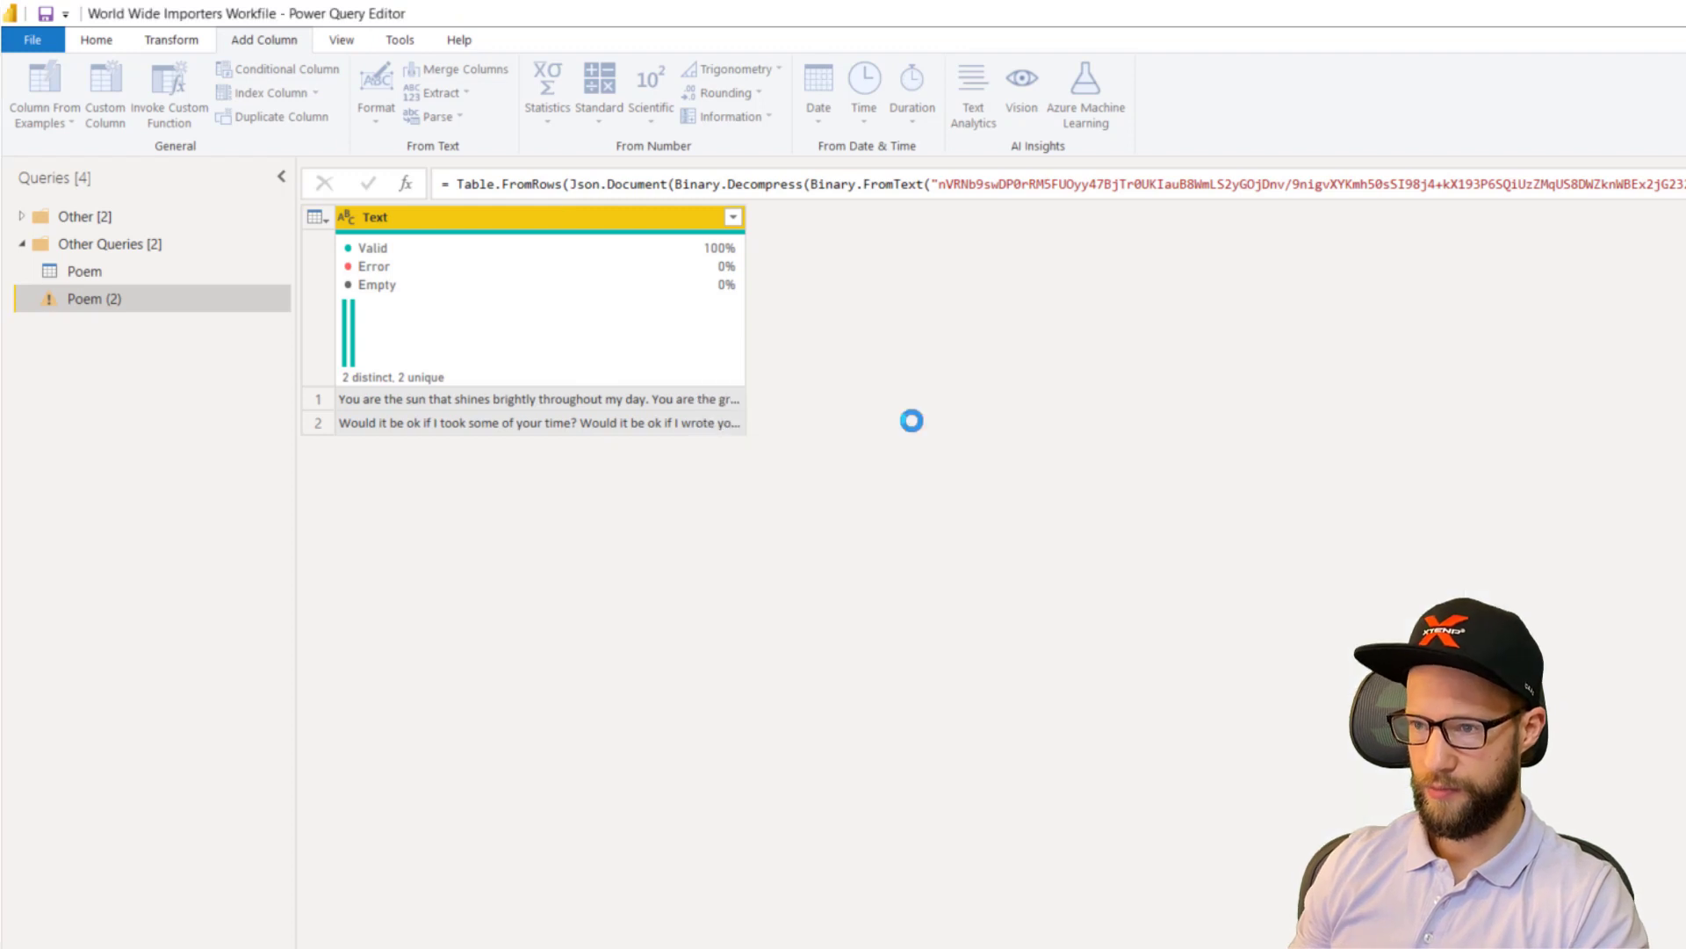
Step: Preview the split pieces for rows 1 and 2, with row 1 giving five pieces
click(870, 401)
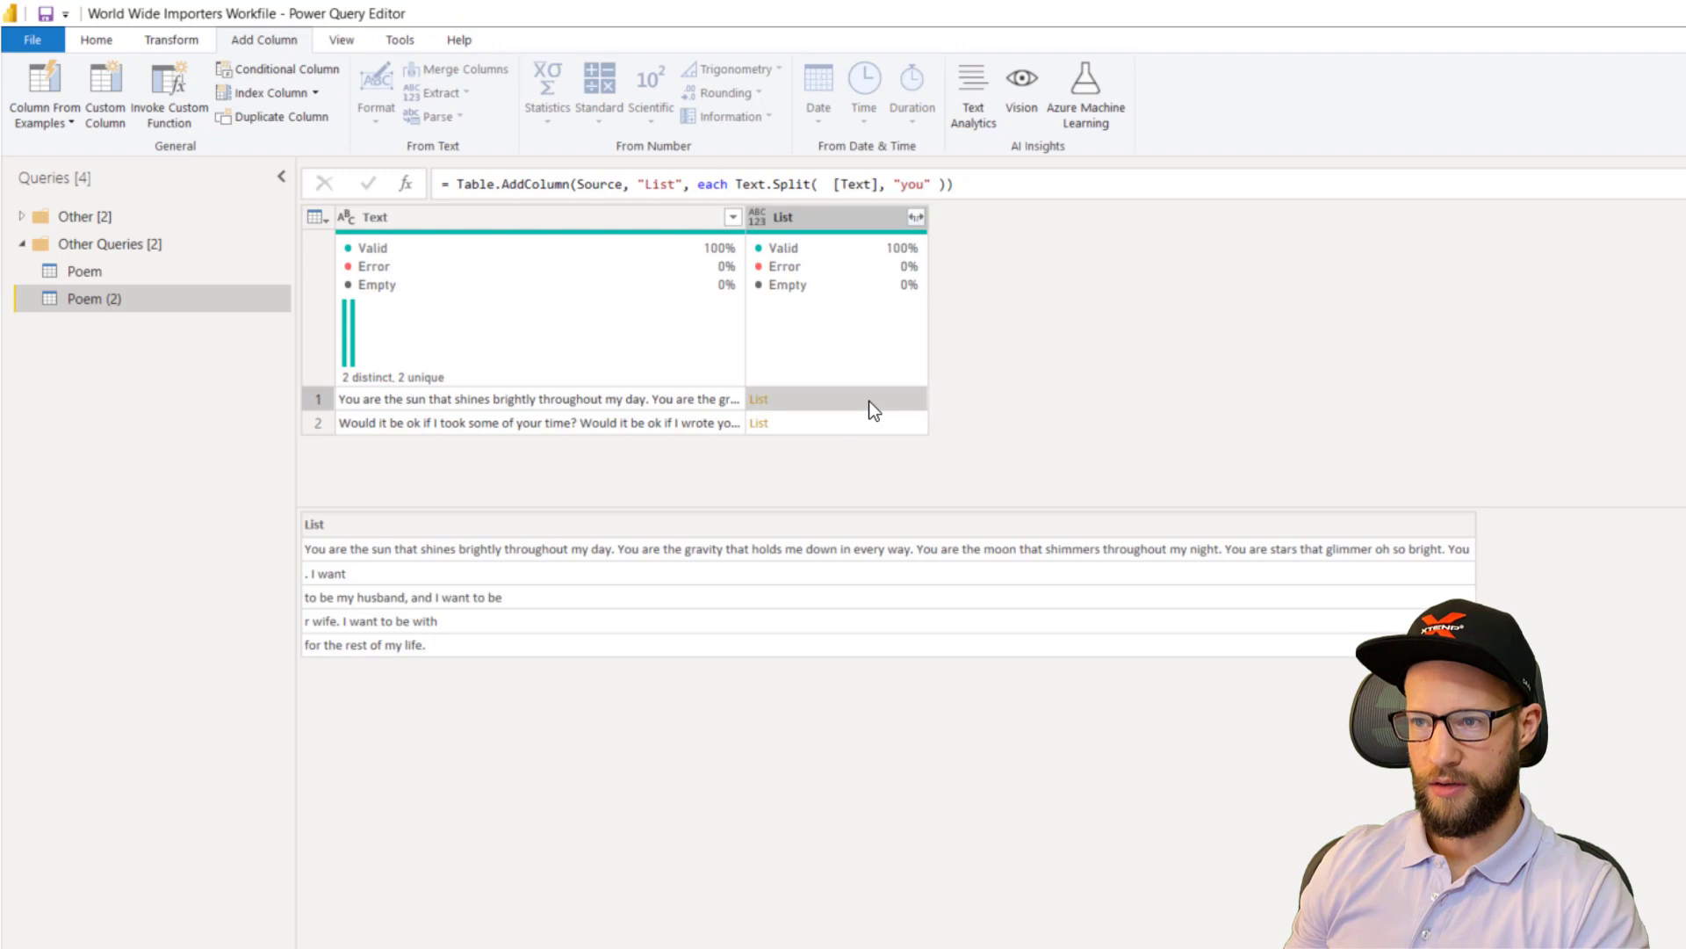
click(843, 425)
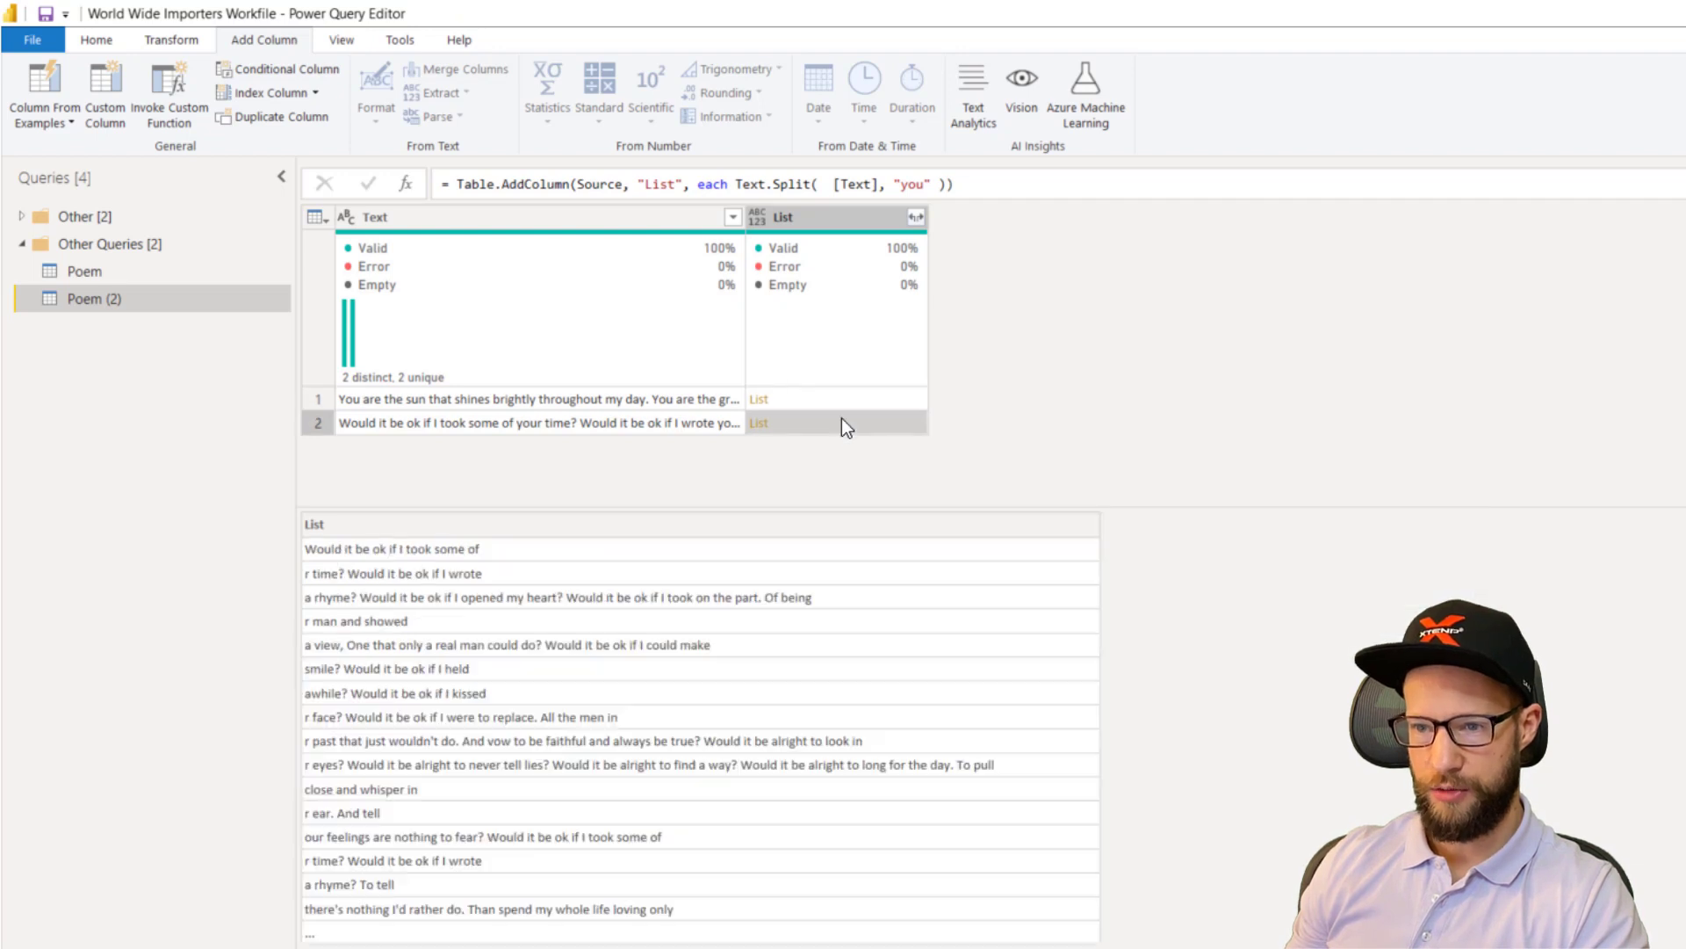
click(857, 404)
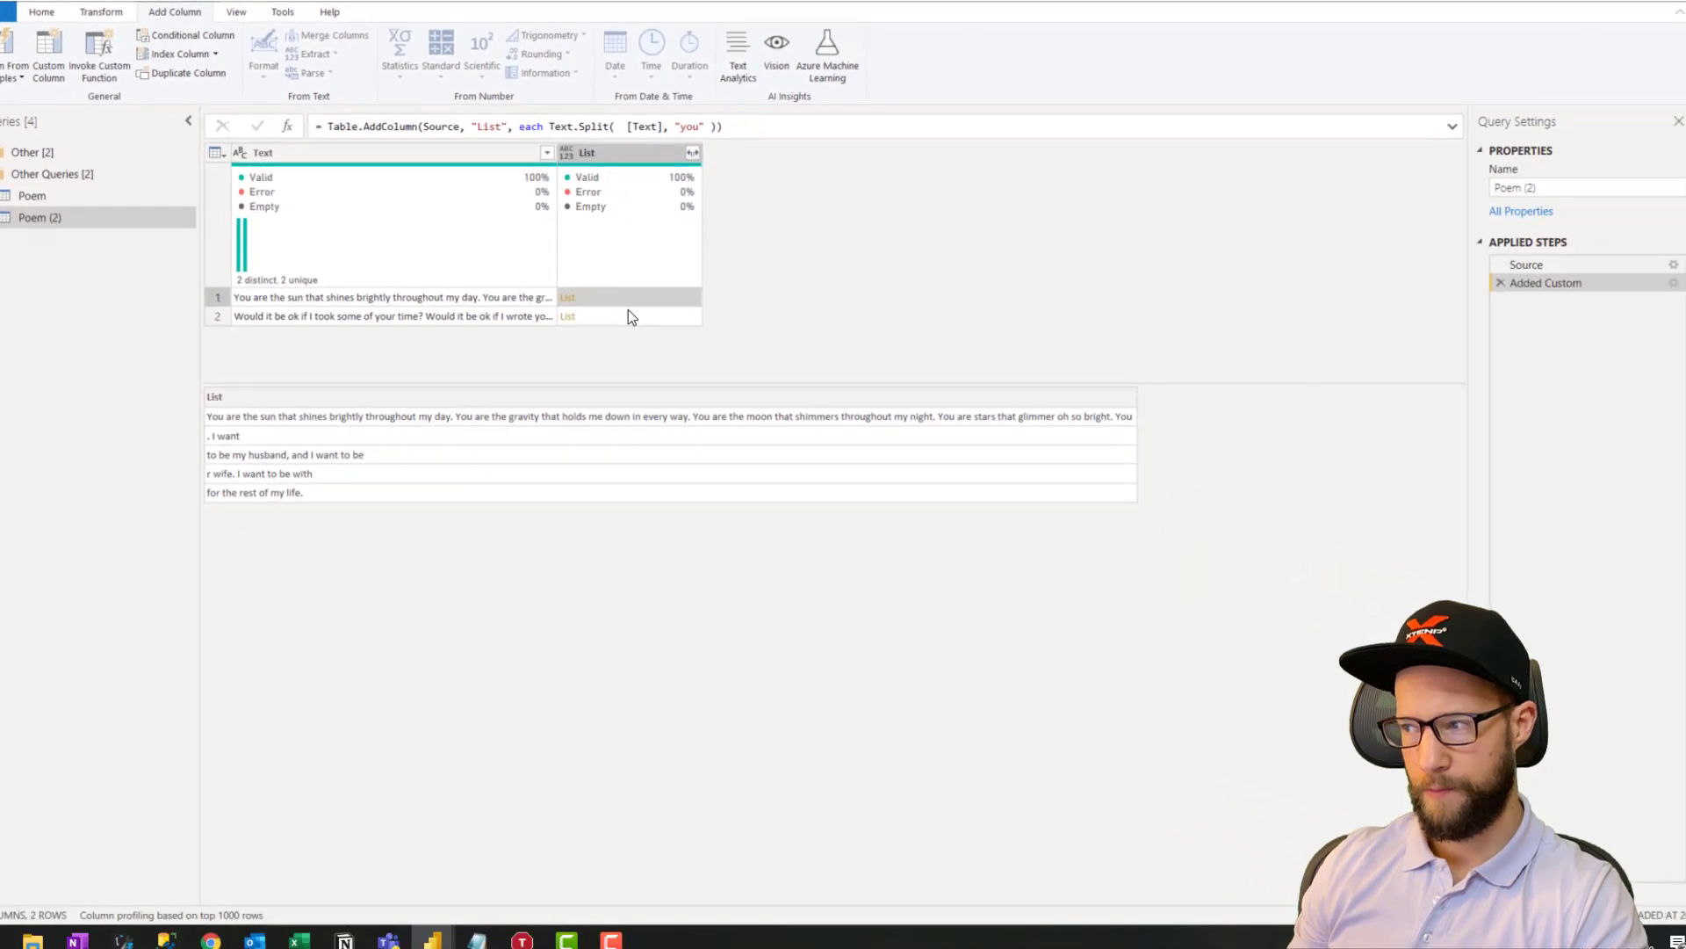
Step: Insert a lowercase step for Poem (2)'s Text column ahead of the Added Custom step
click(1526, 265)
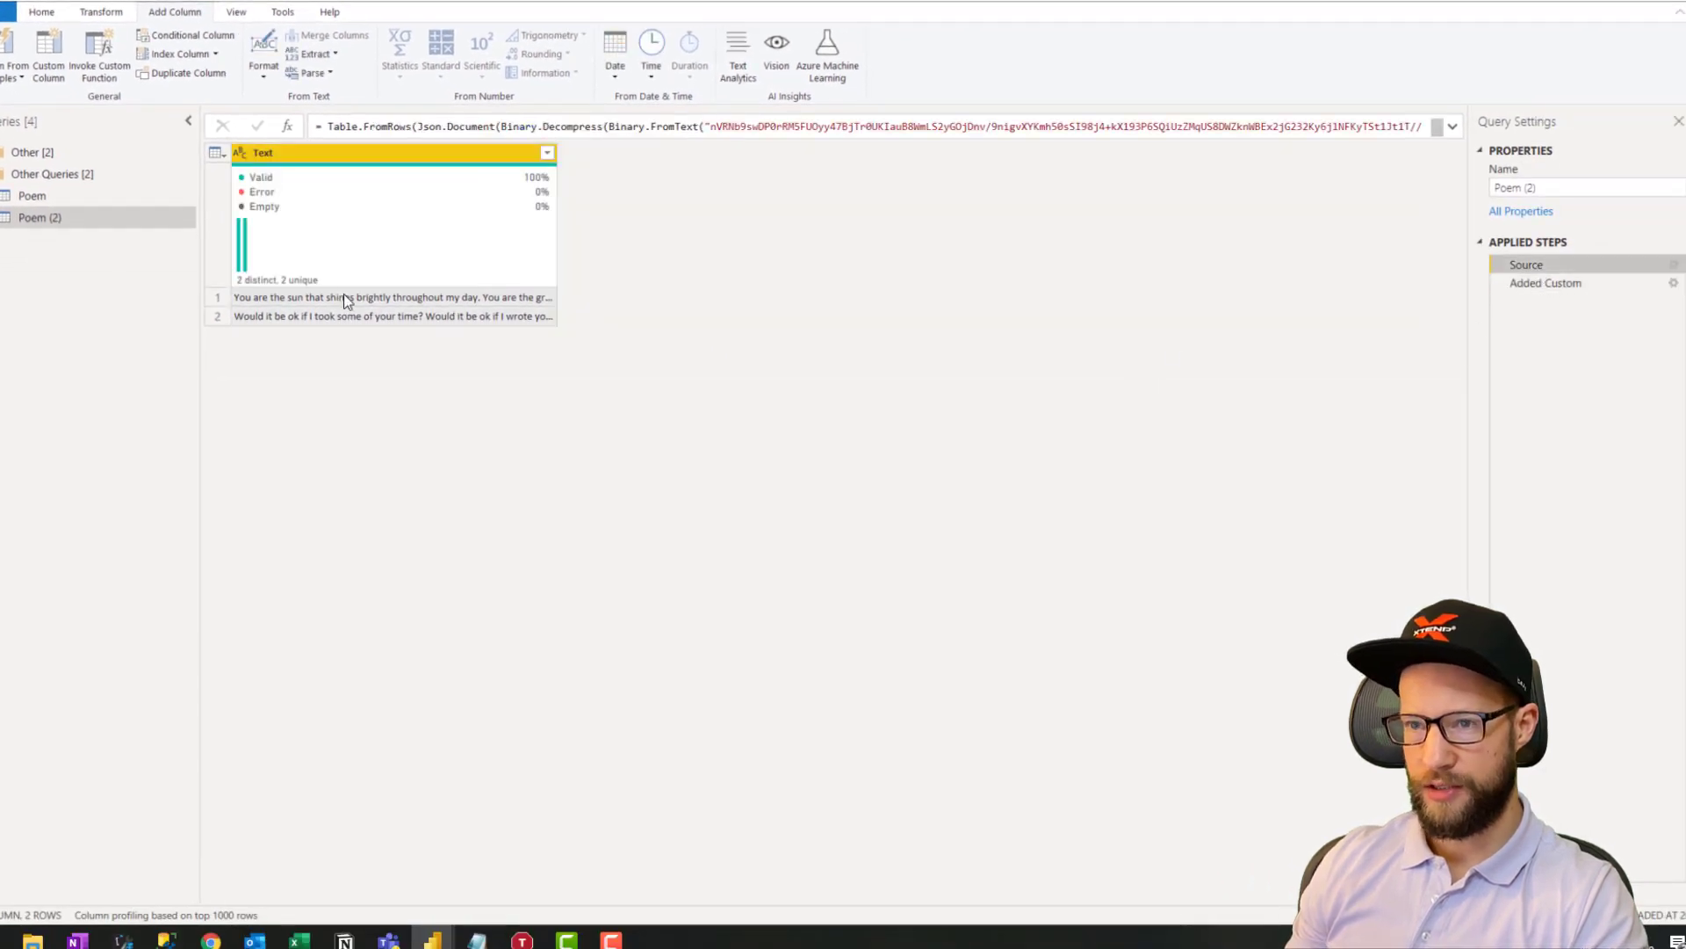
click(101, 12)
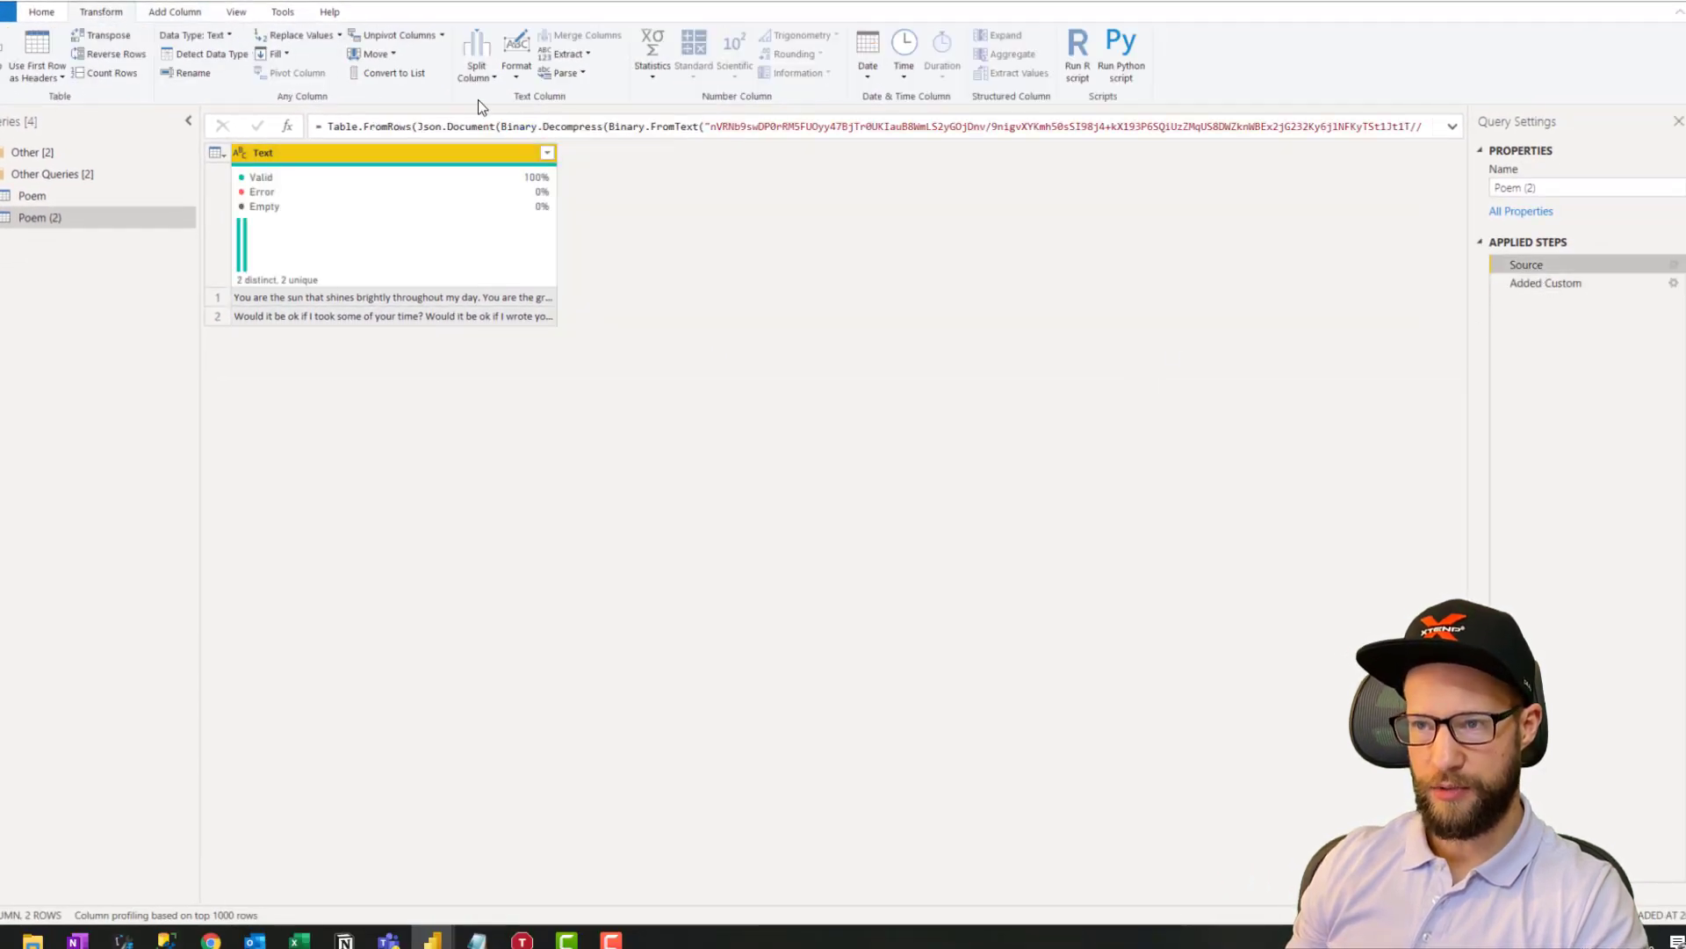
click(490, 71)
click(516, 71)
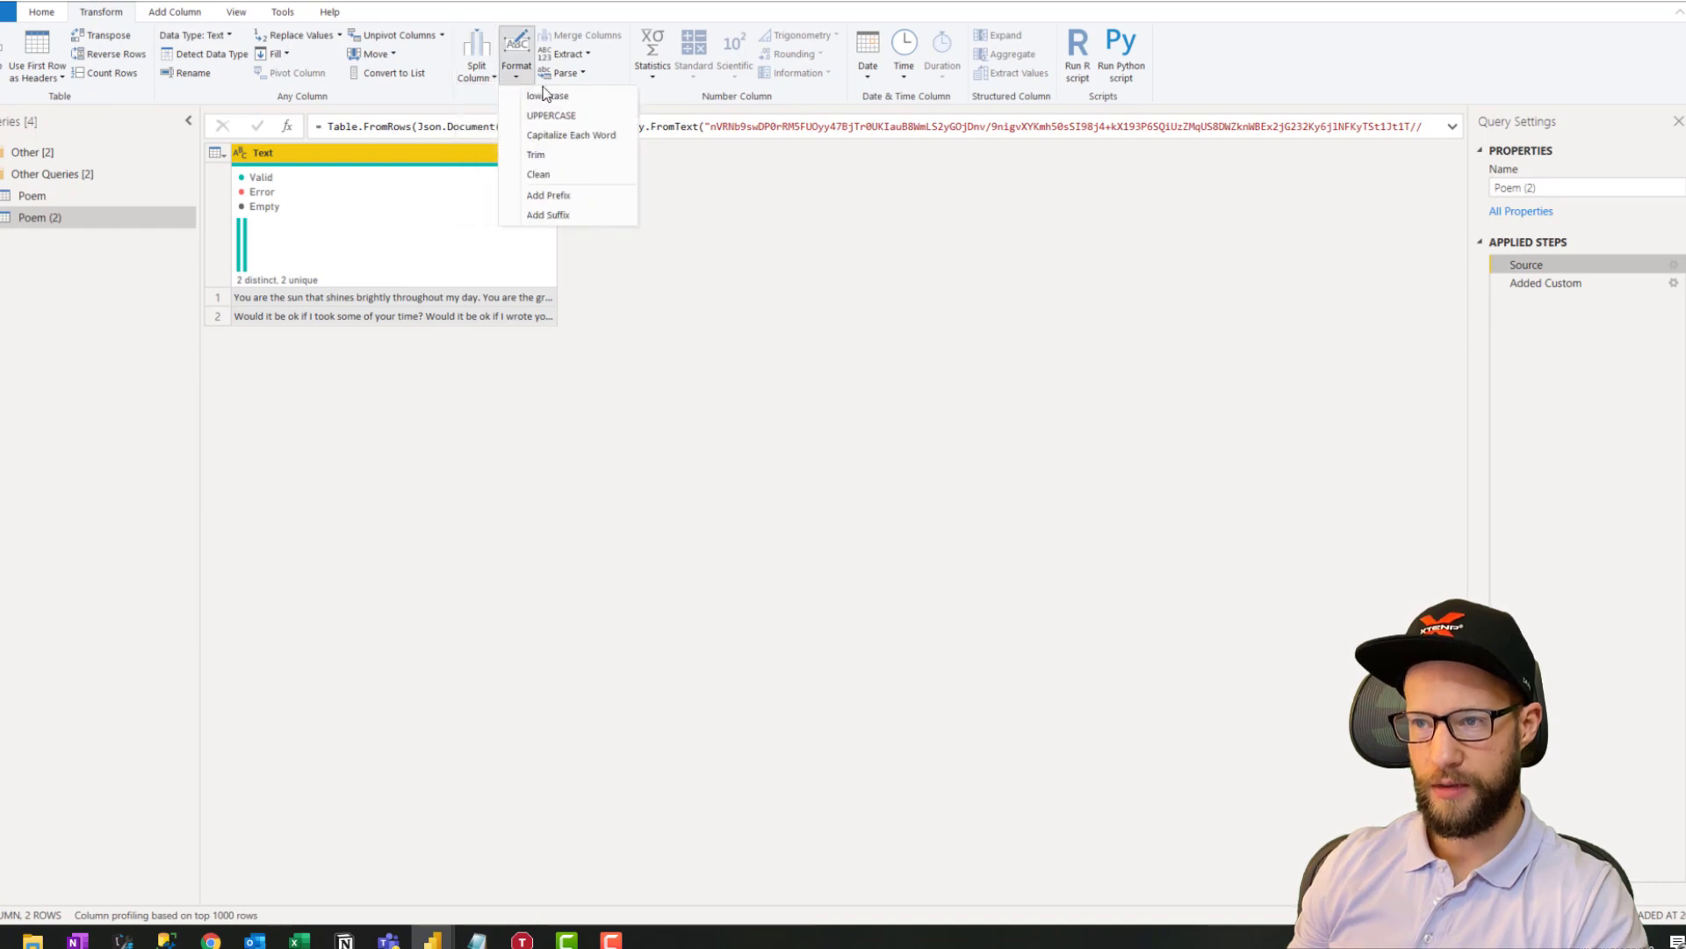
click(540, 97)
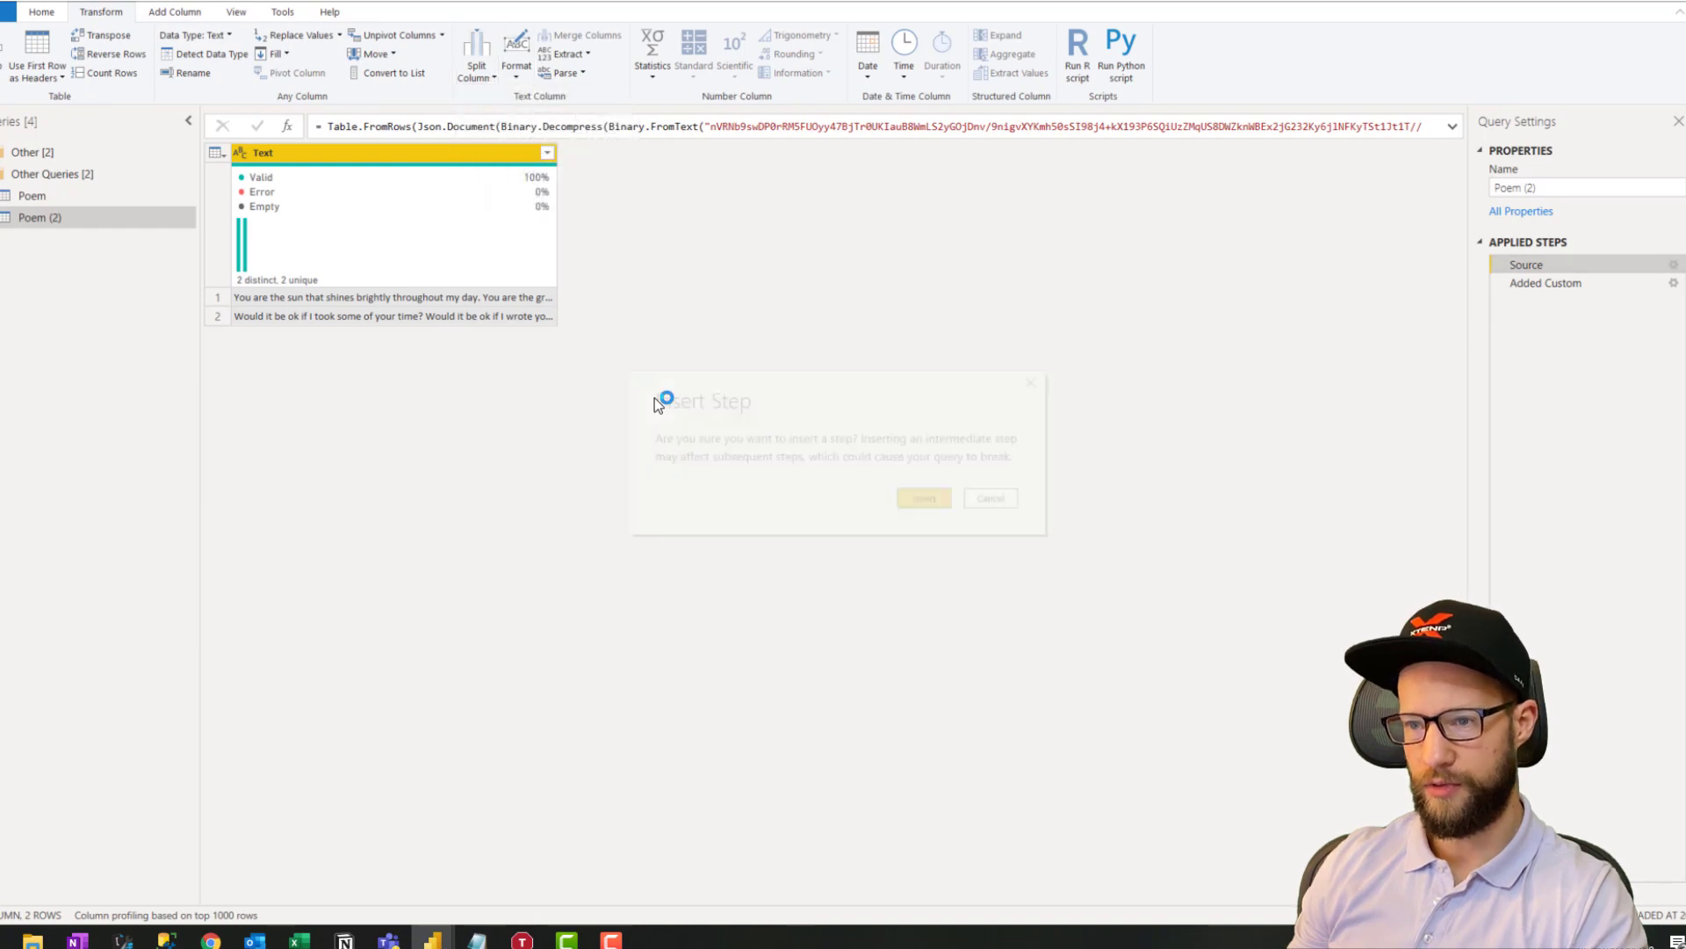
click(923, 498)
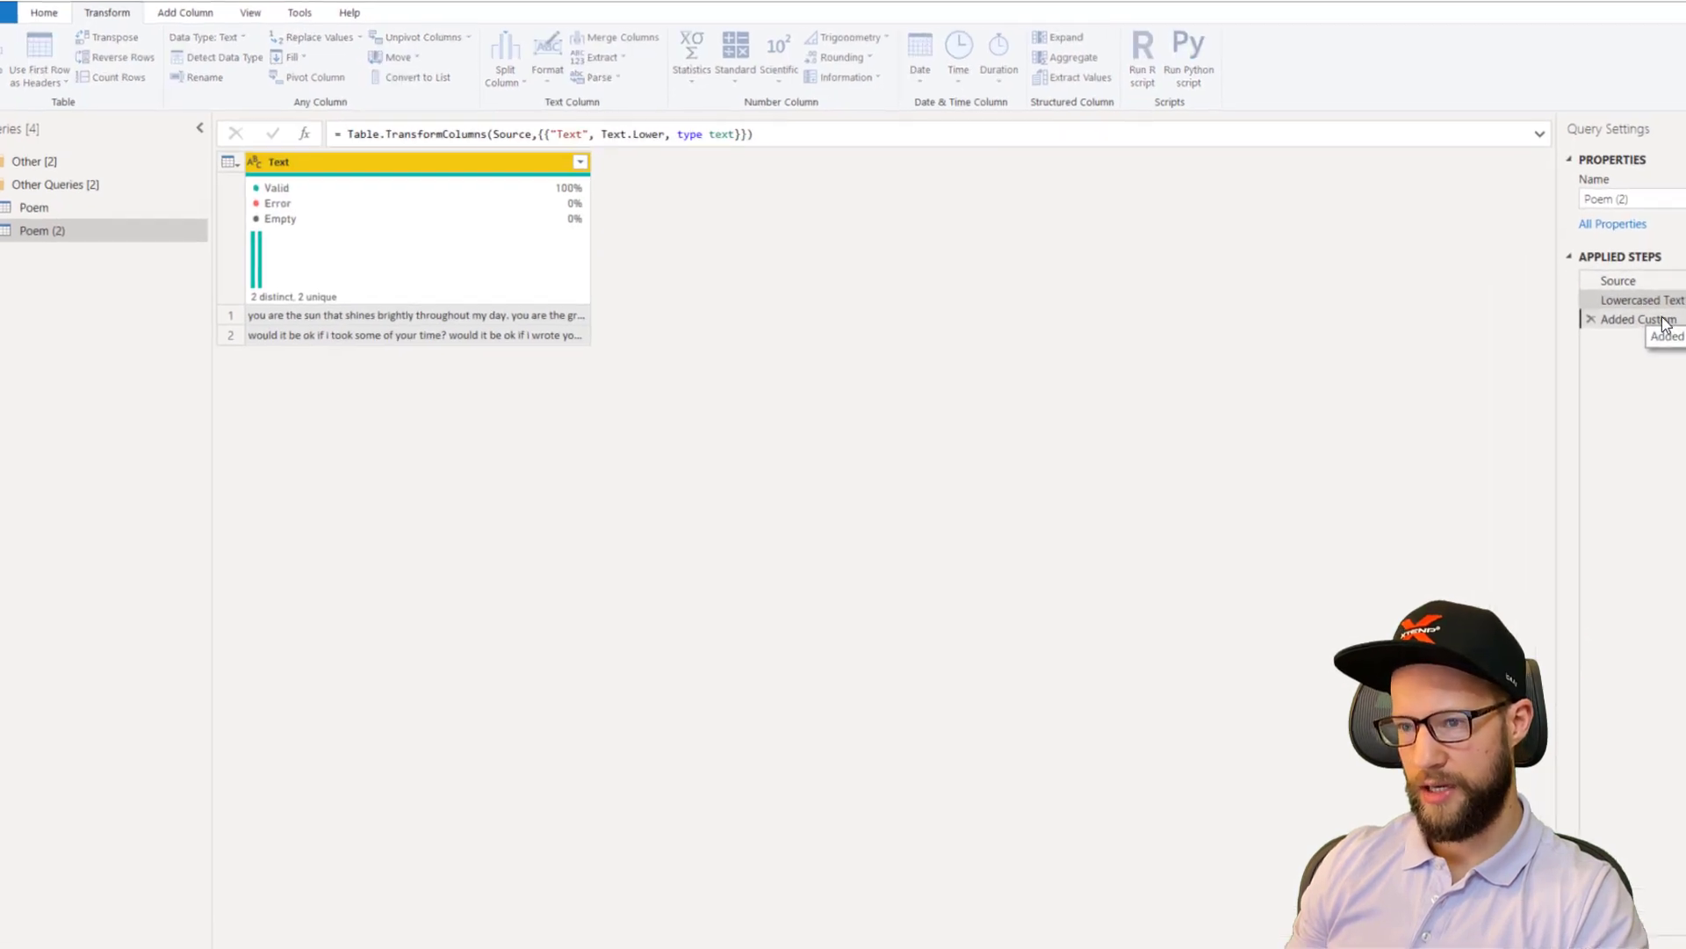
click(1665, 325)
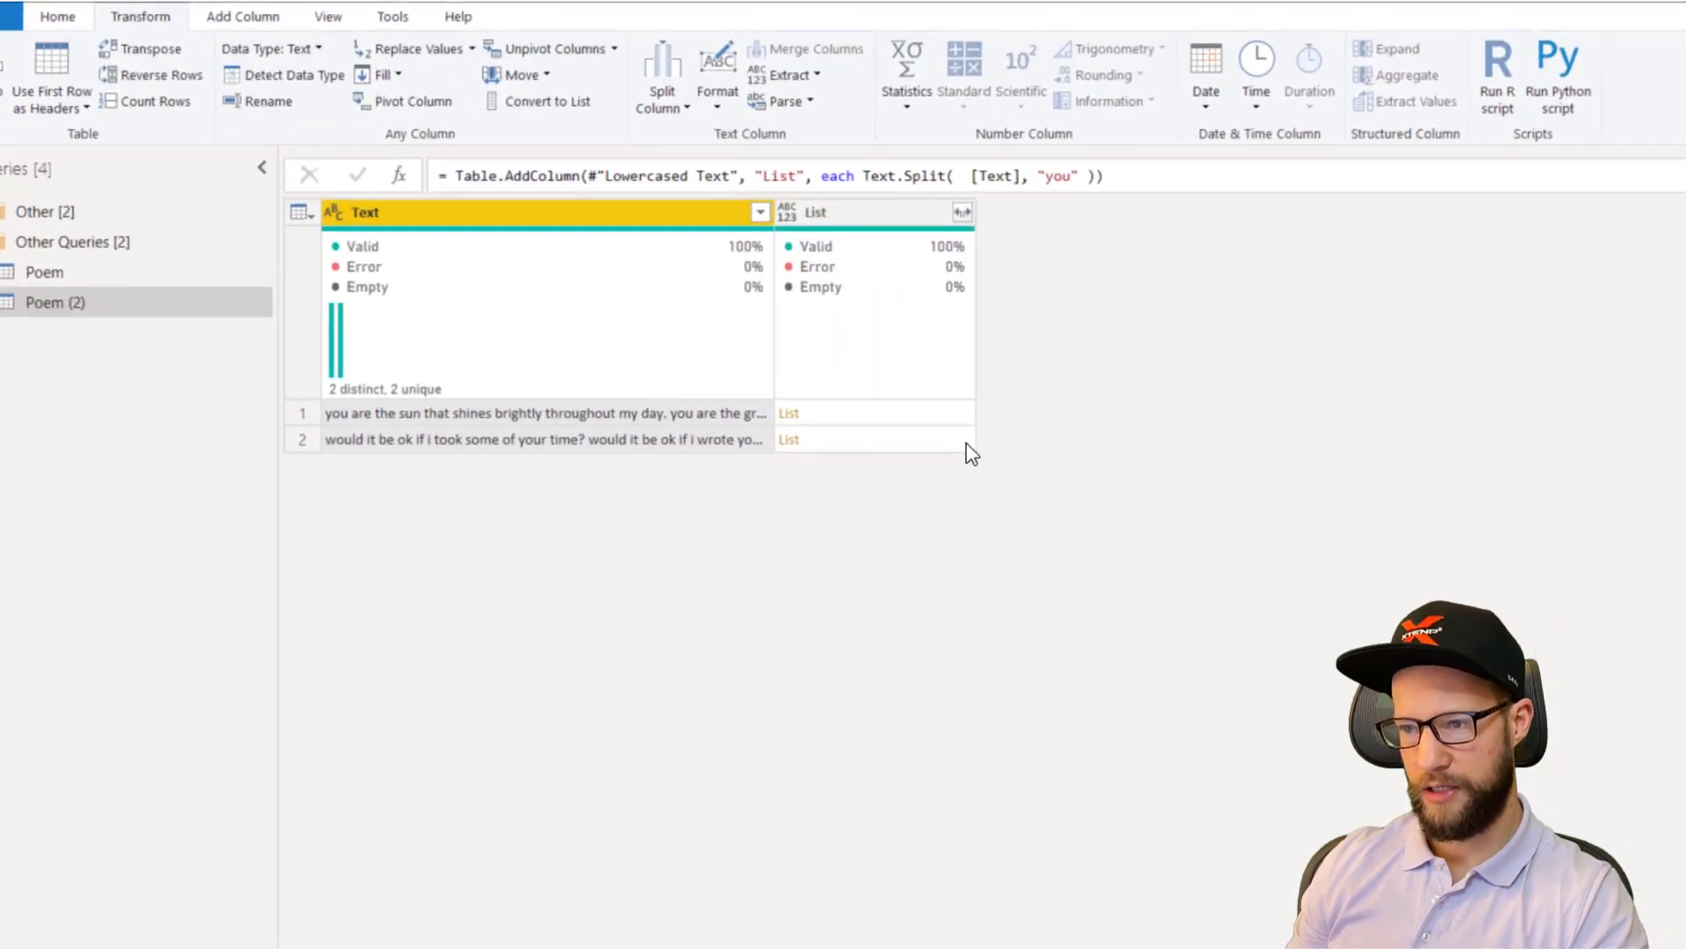
click(918, 425)
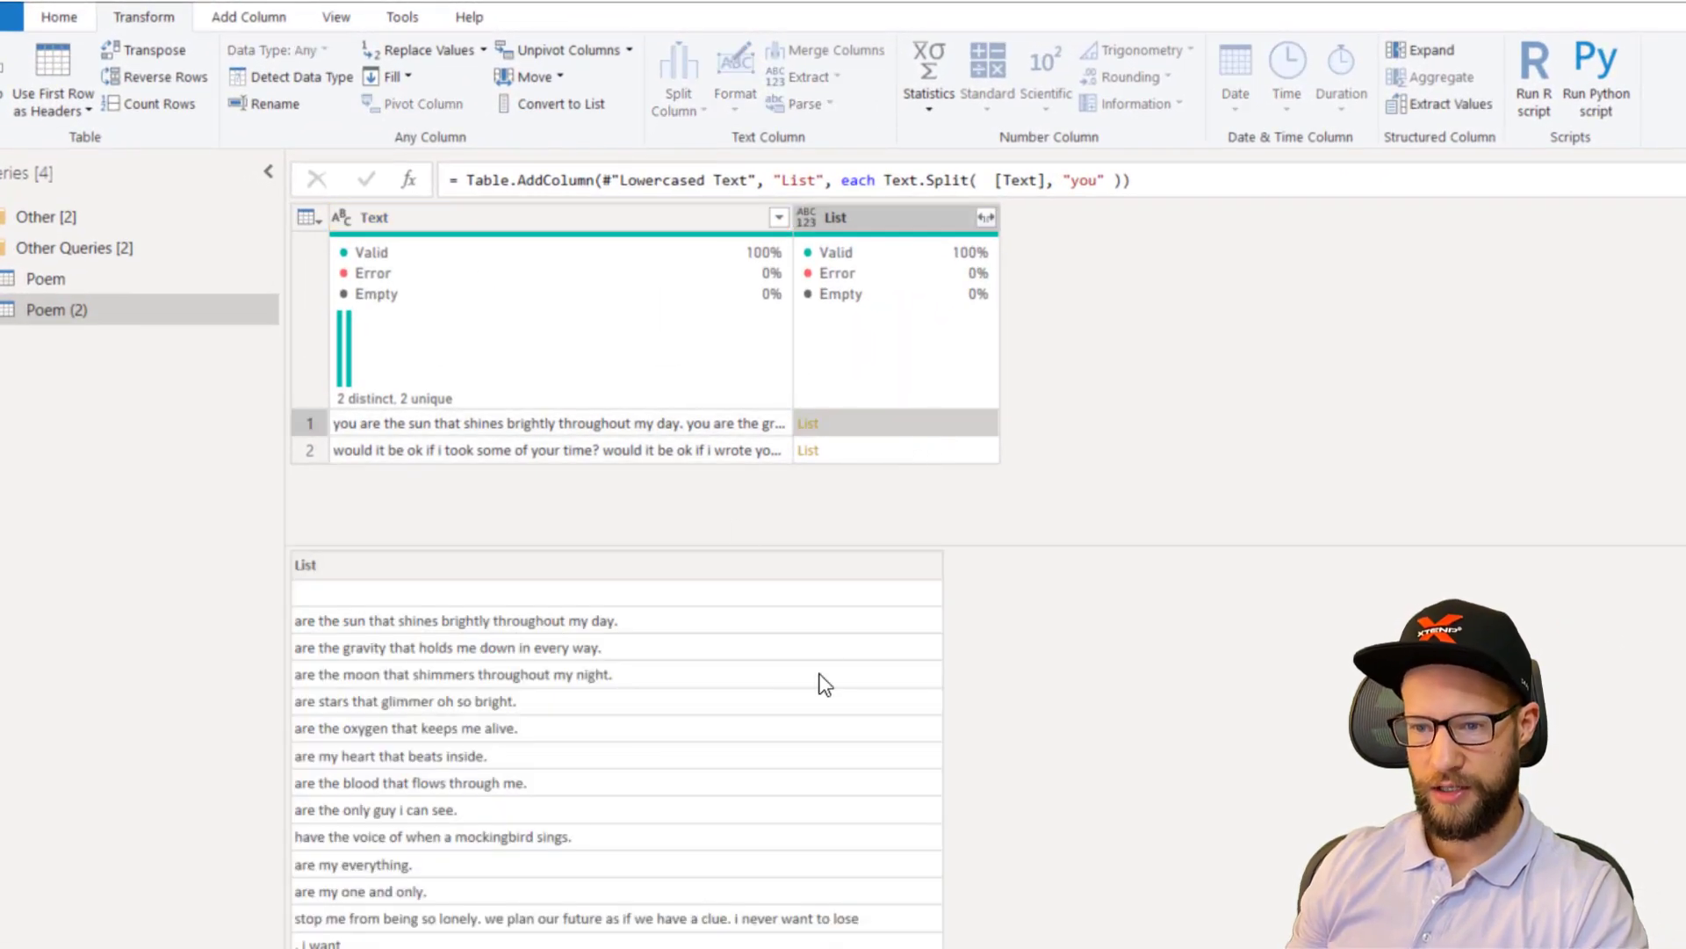
click(887, 457)
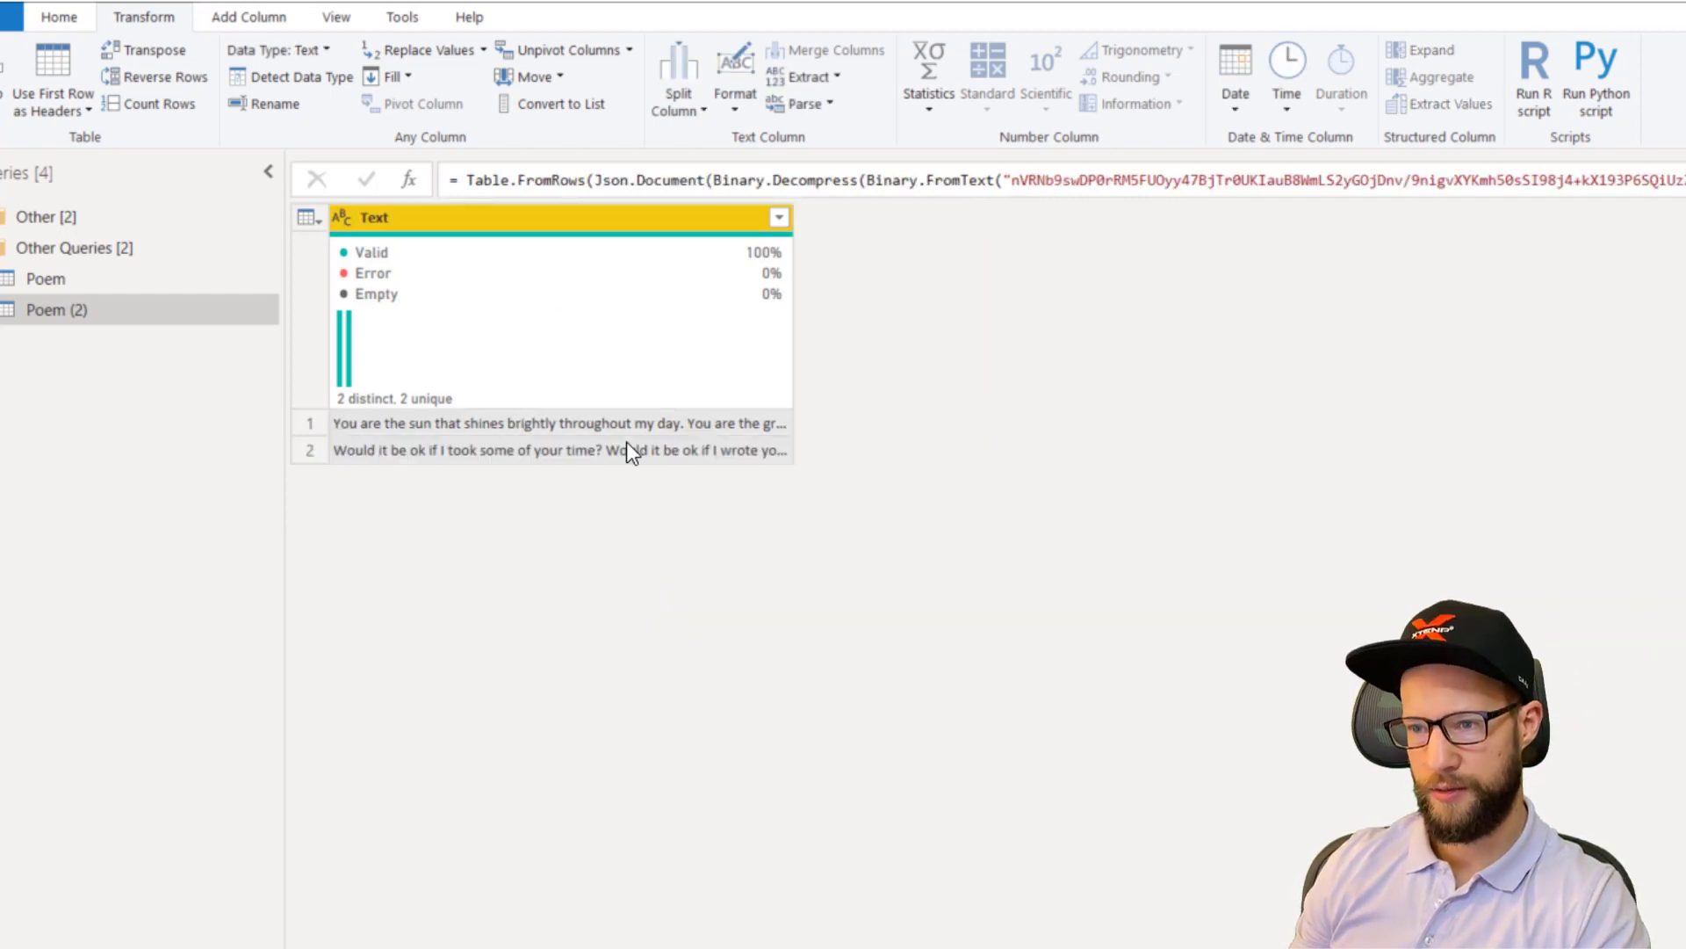
click(628, 448)
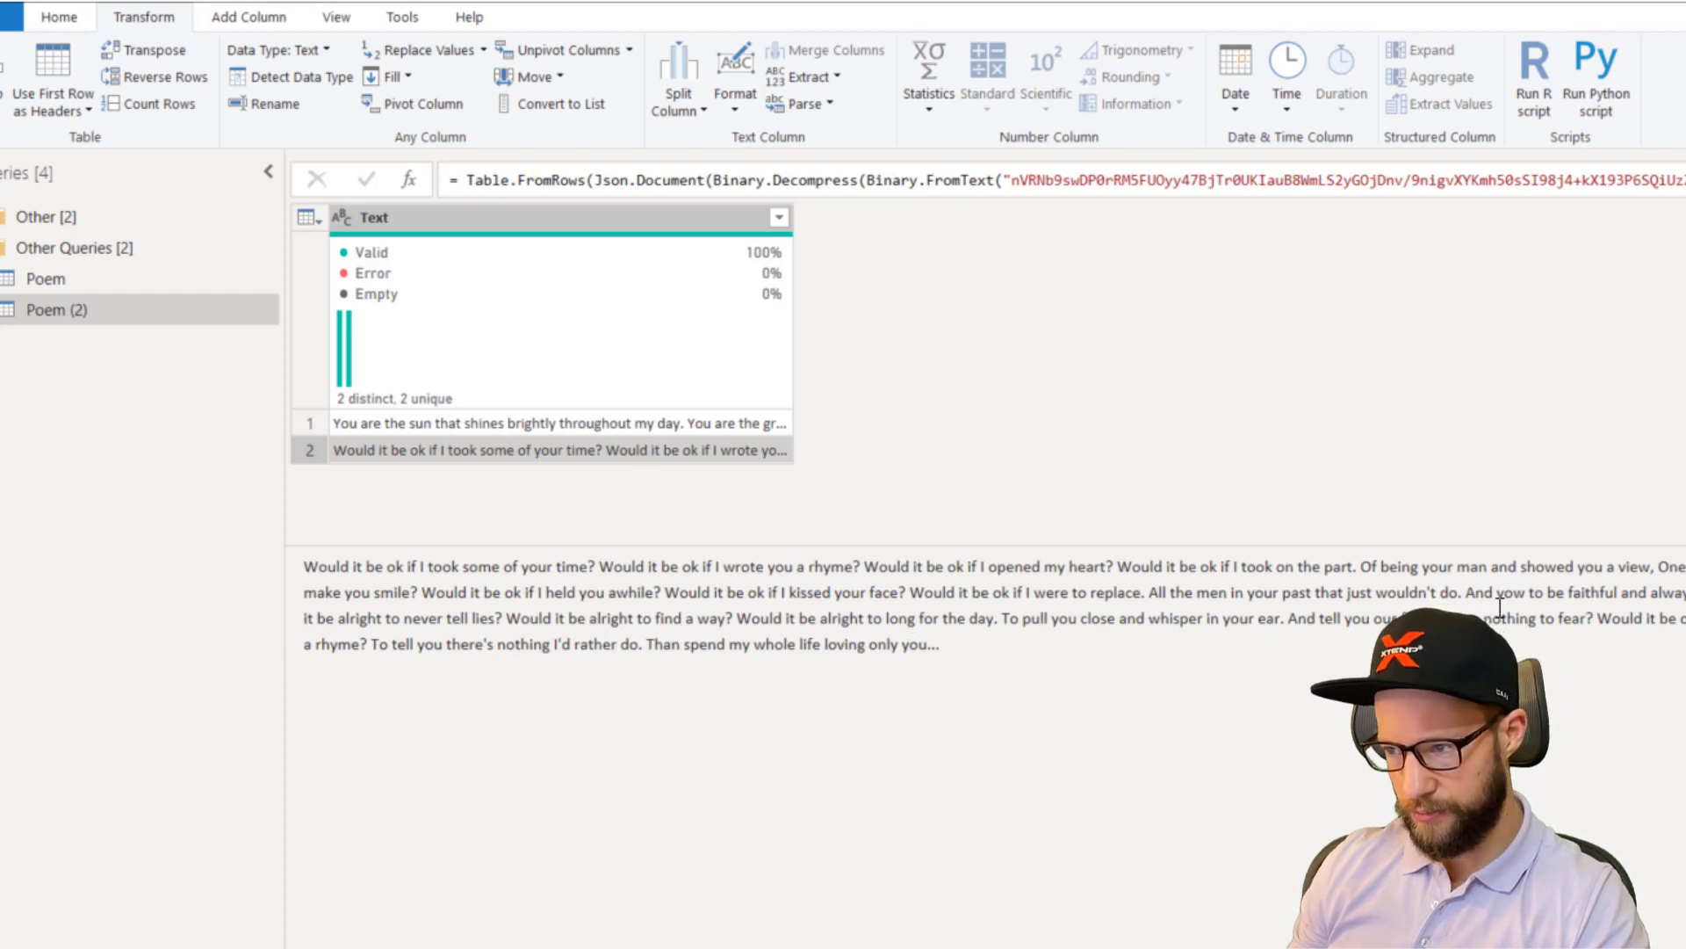
double_click(1438, 568)
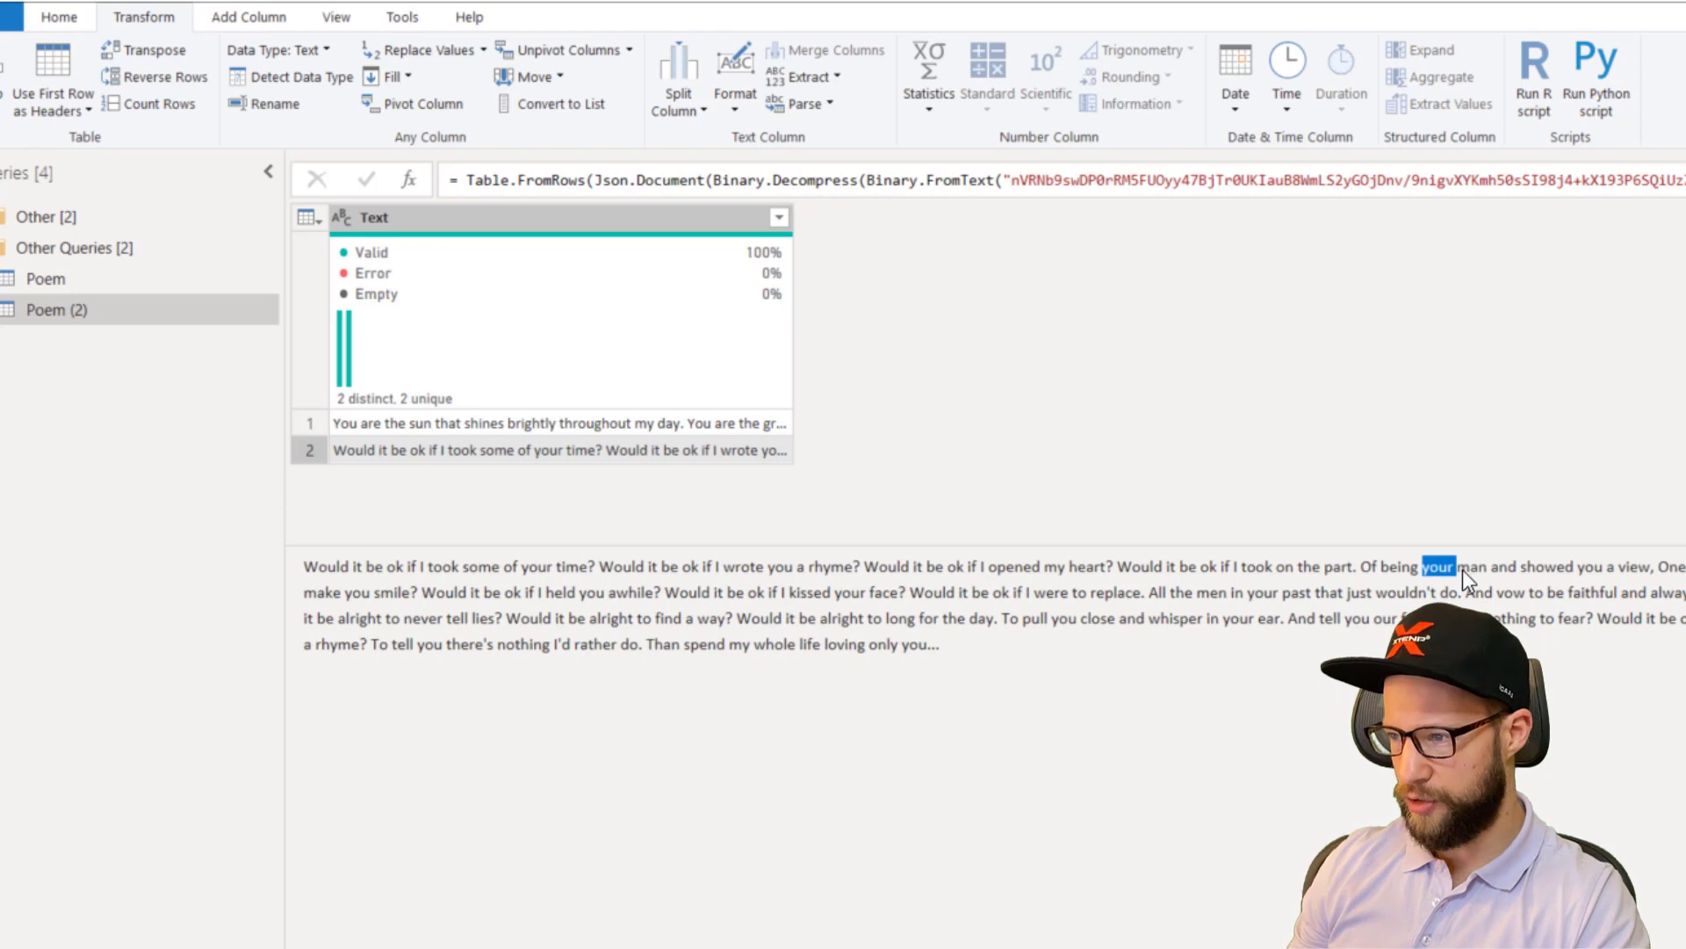
click(1460, 567)
triple_click(1452, 573)
click(1453, 571)
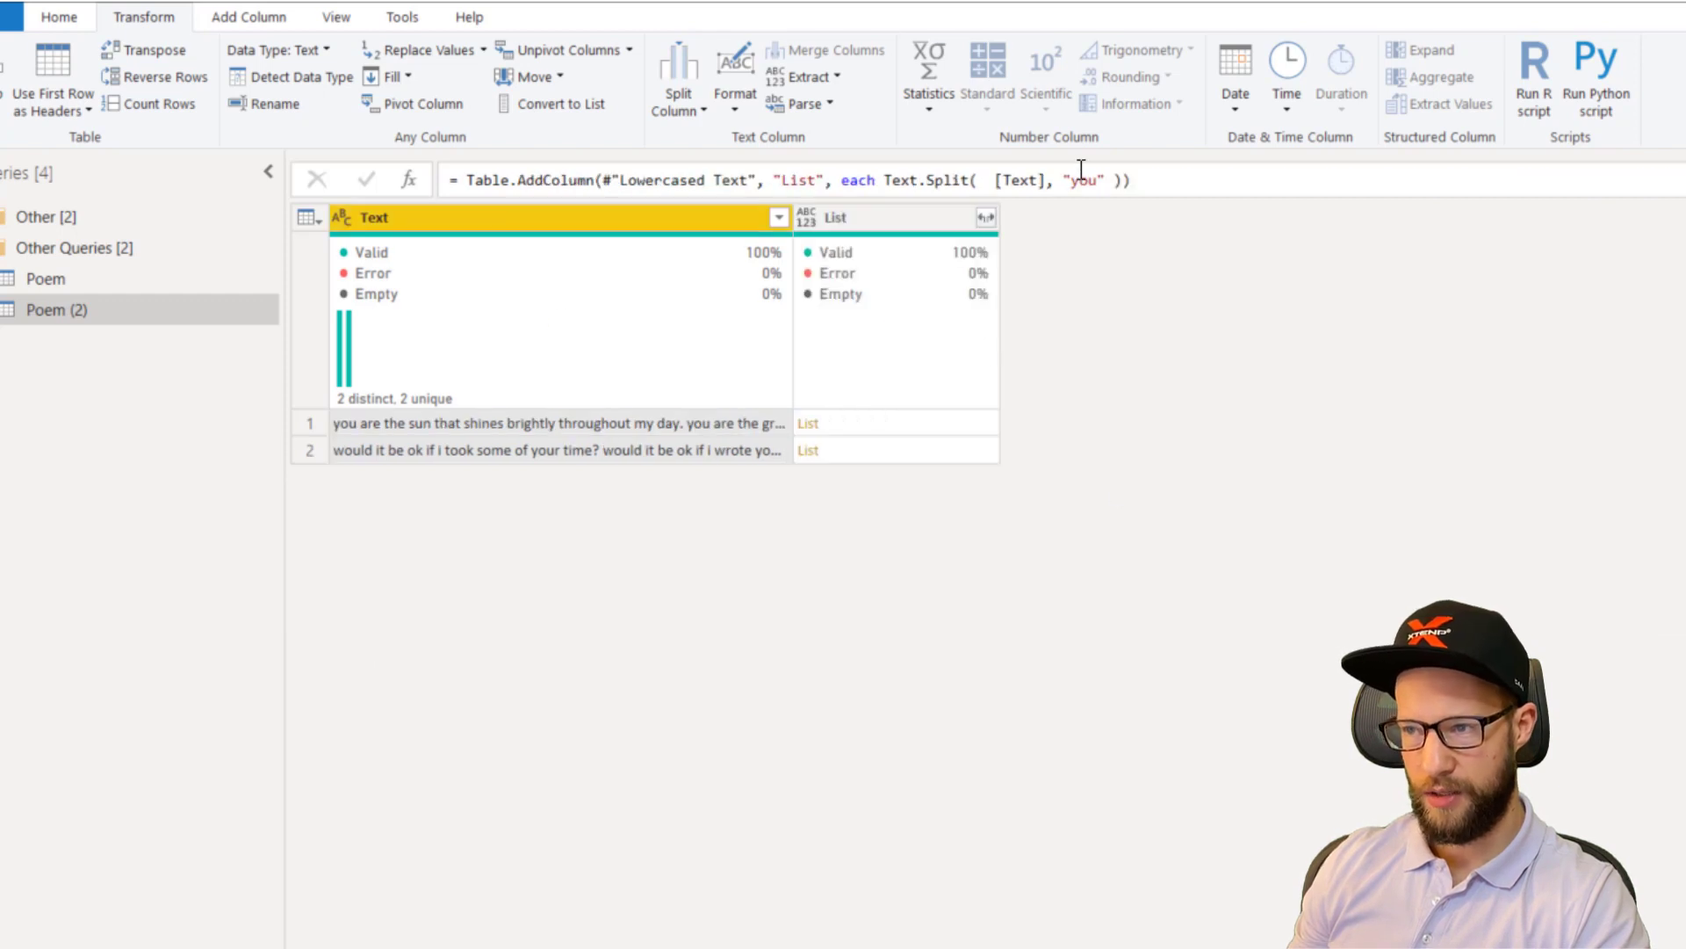
Step: Change the split delimiter to "you " with a trailing space and preview rows 1 and 2
click(1104, 179)
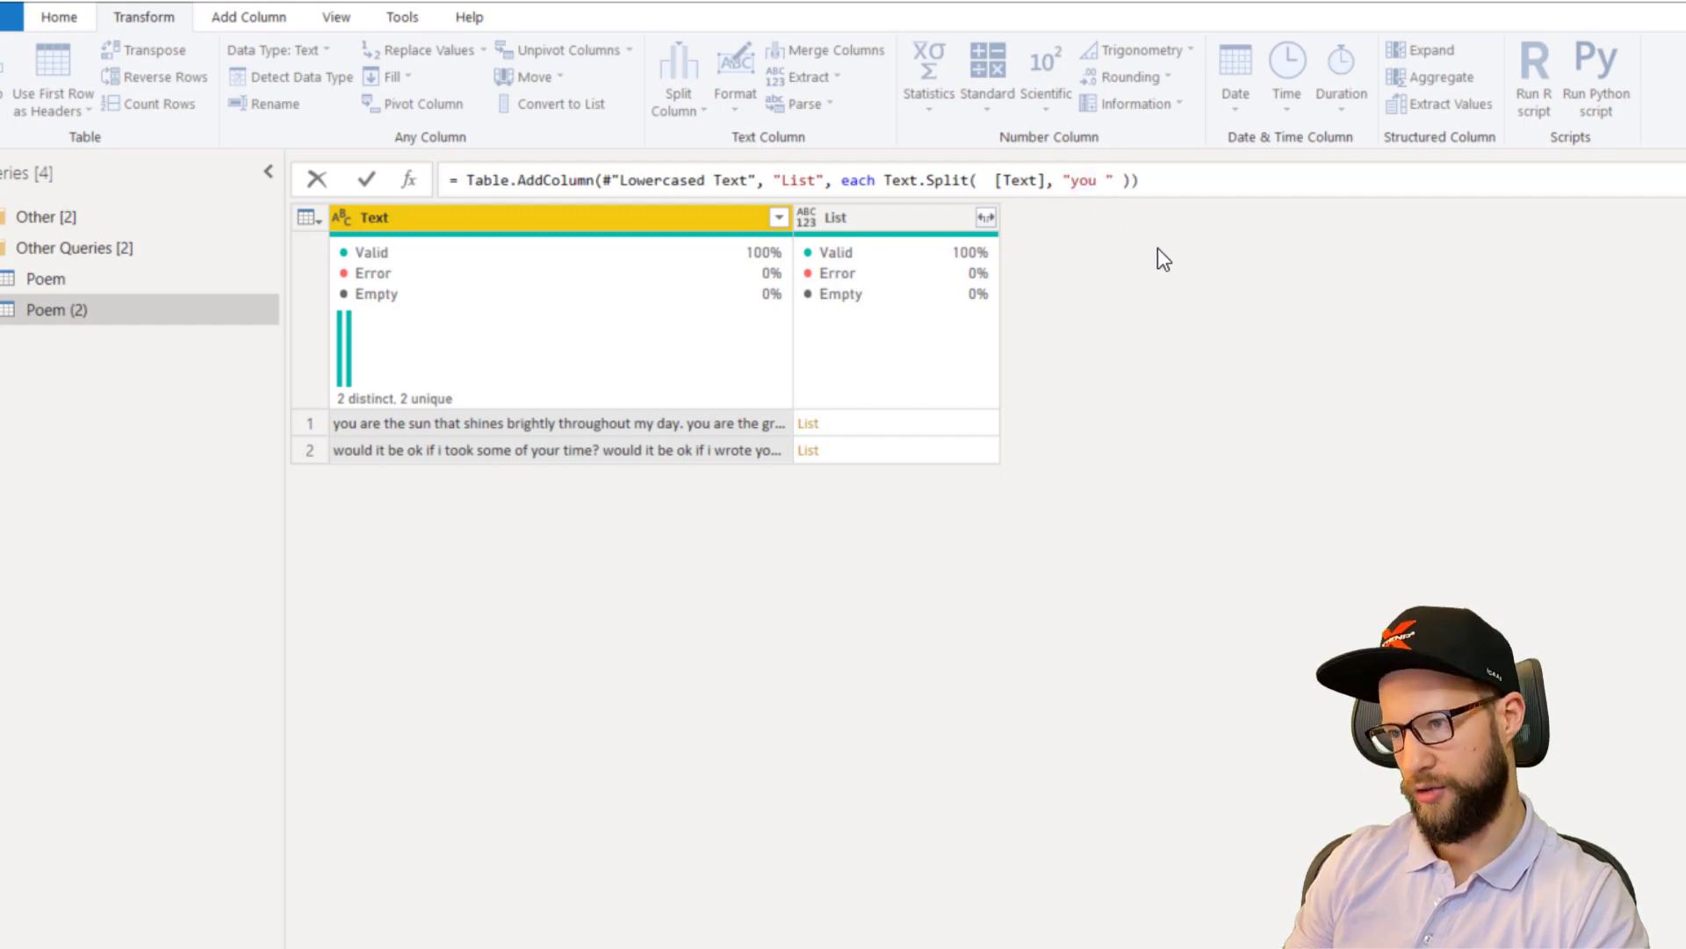
key(Return)
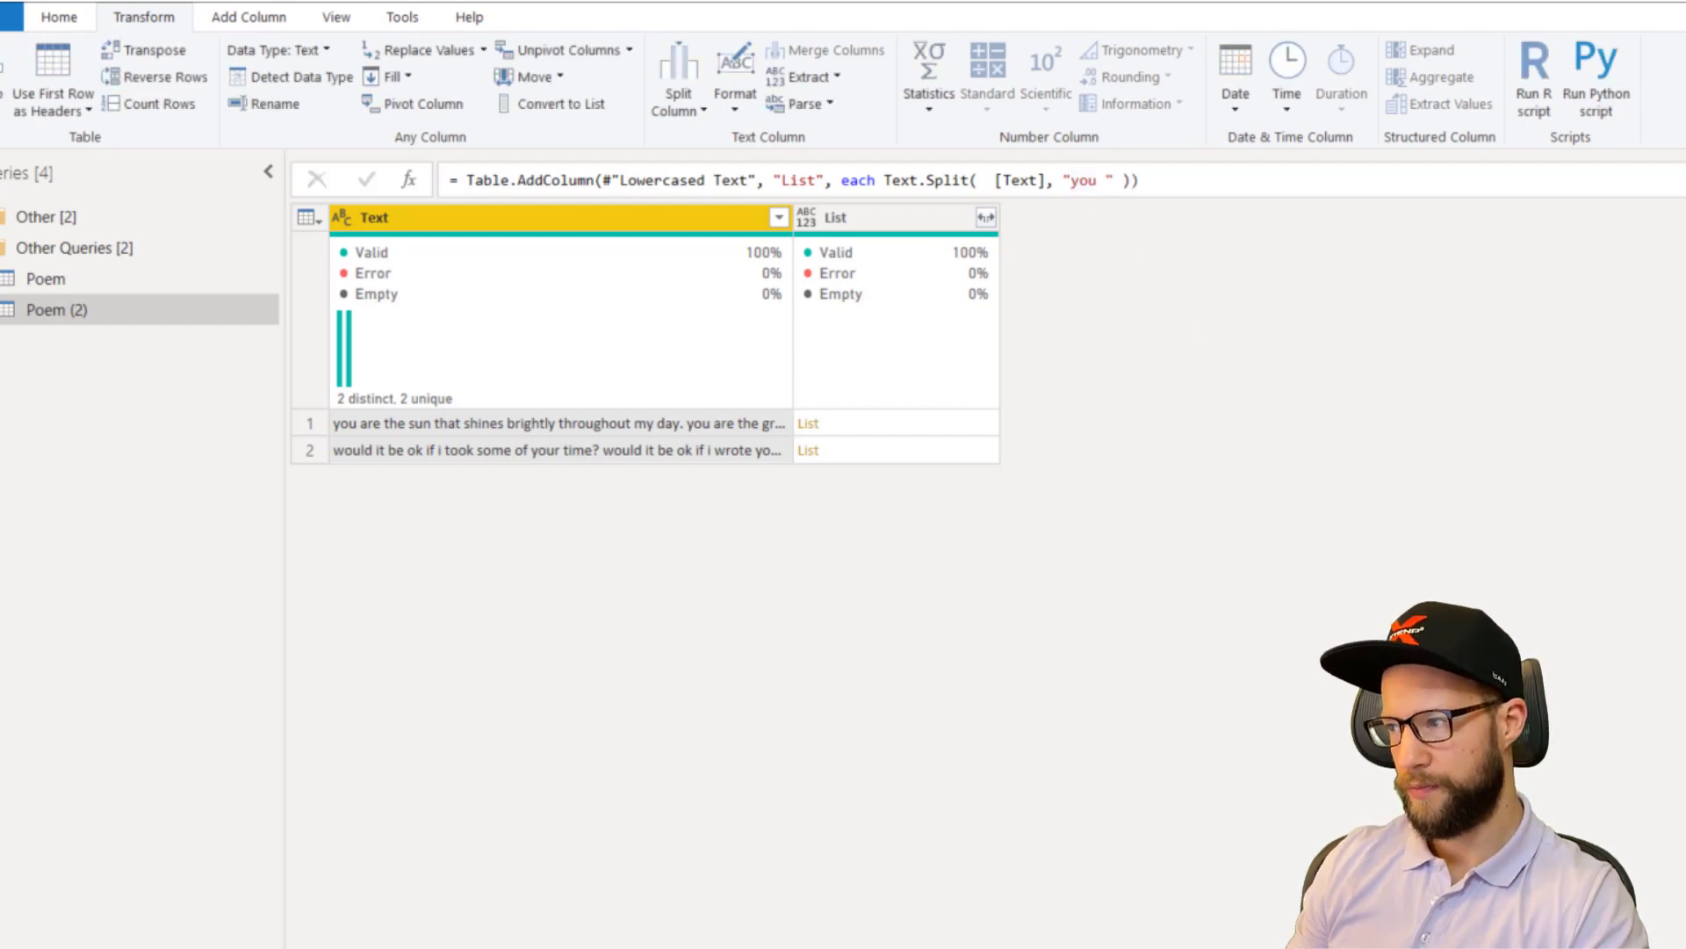
click(880, 423)
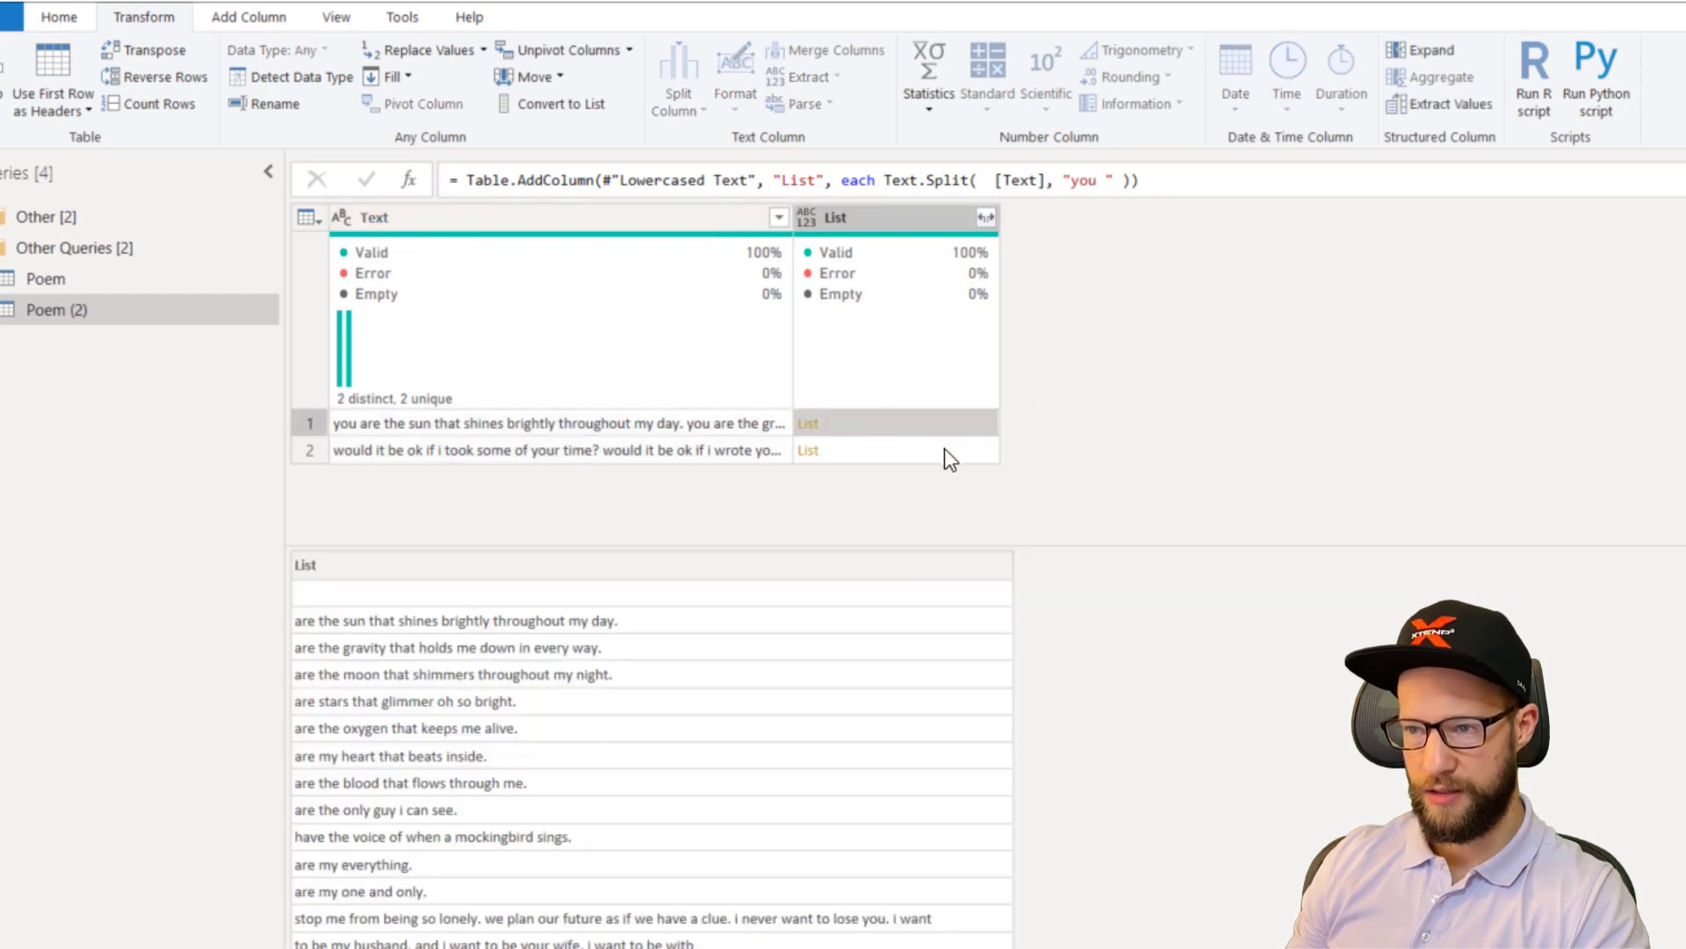
click(938, 448)
click(883, 422)
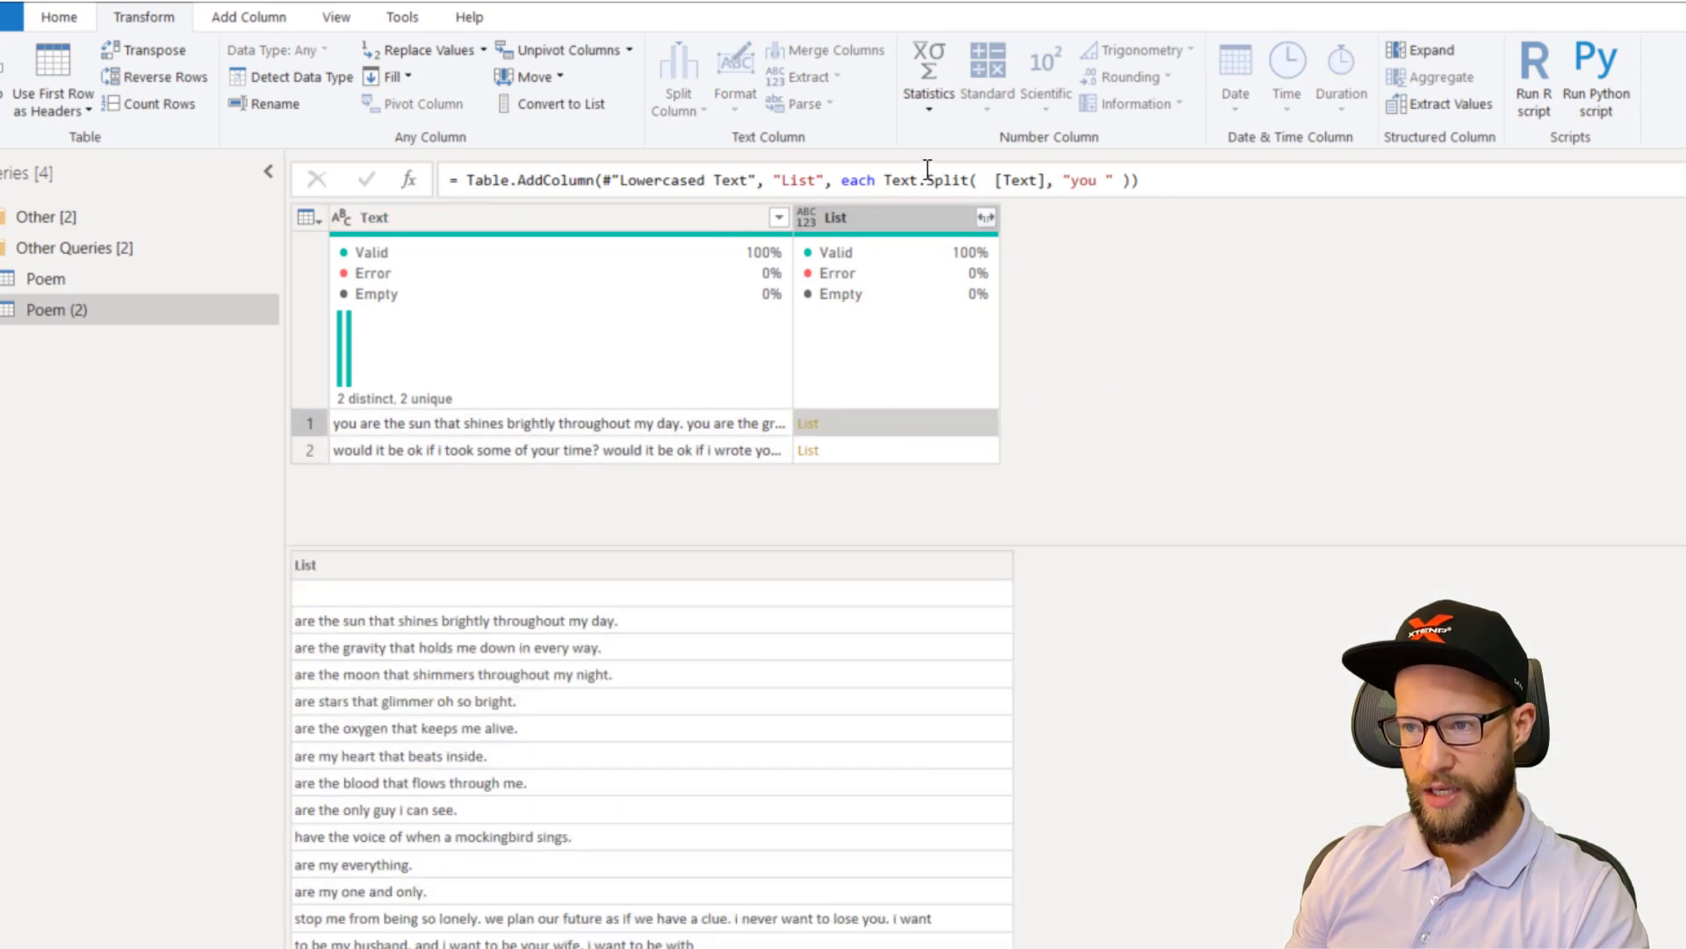
Step: Wrap Text.Split in List.Count so the List column shows 15 and 9
click(886, 179)
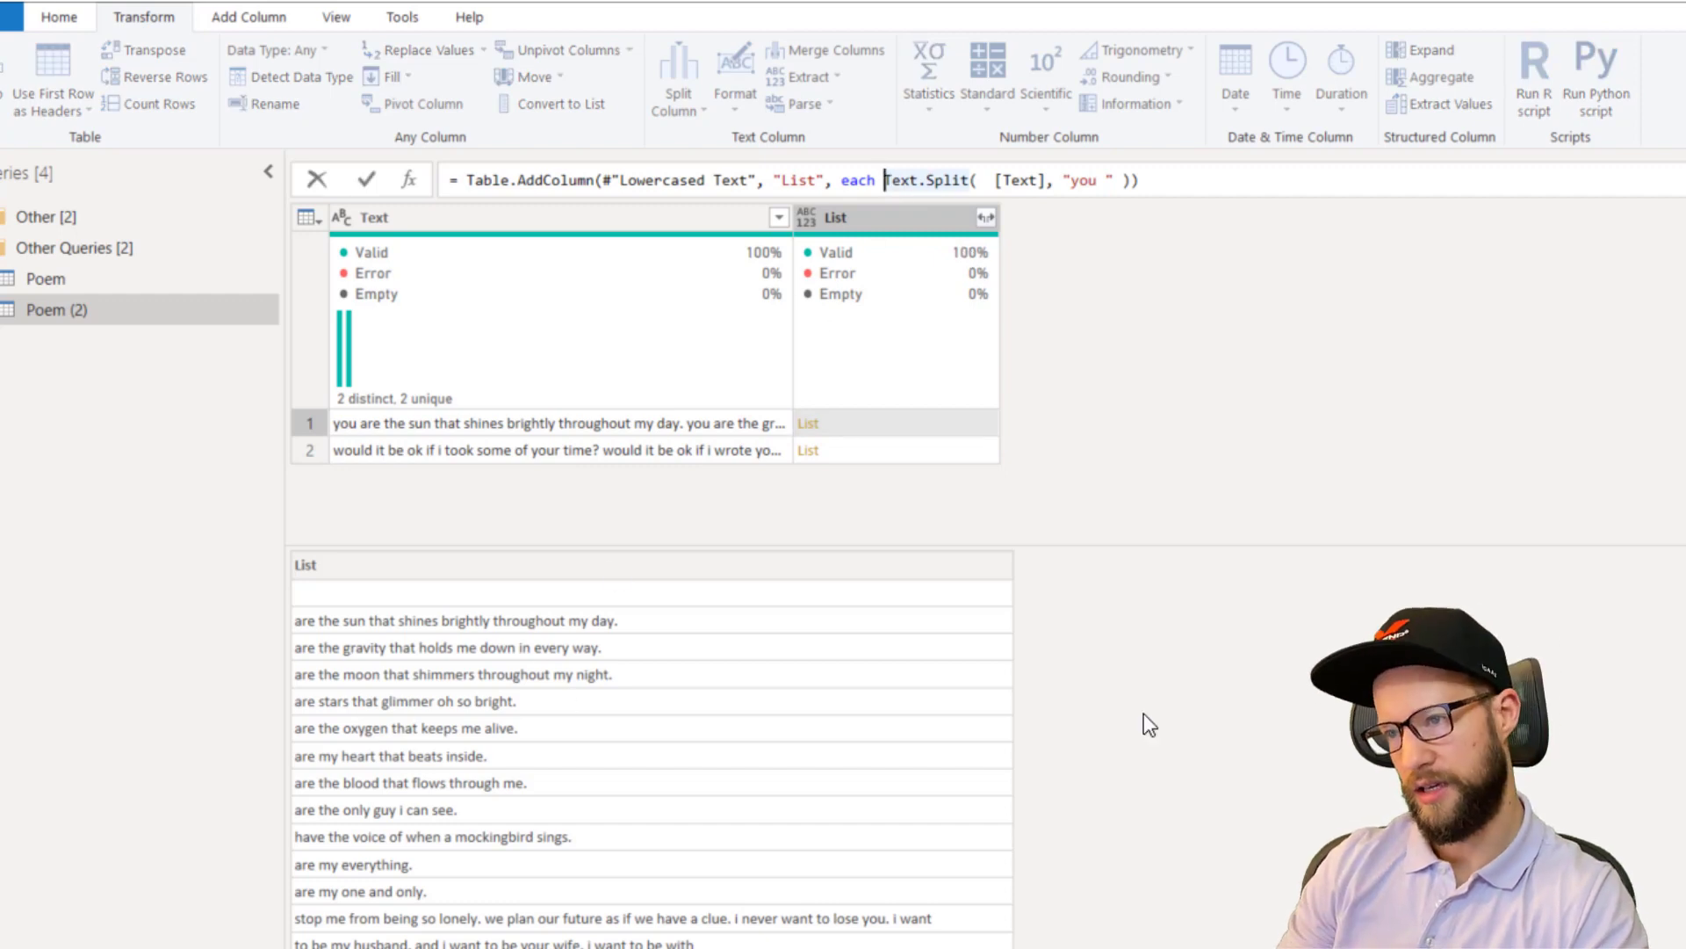
text(List.Count()
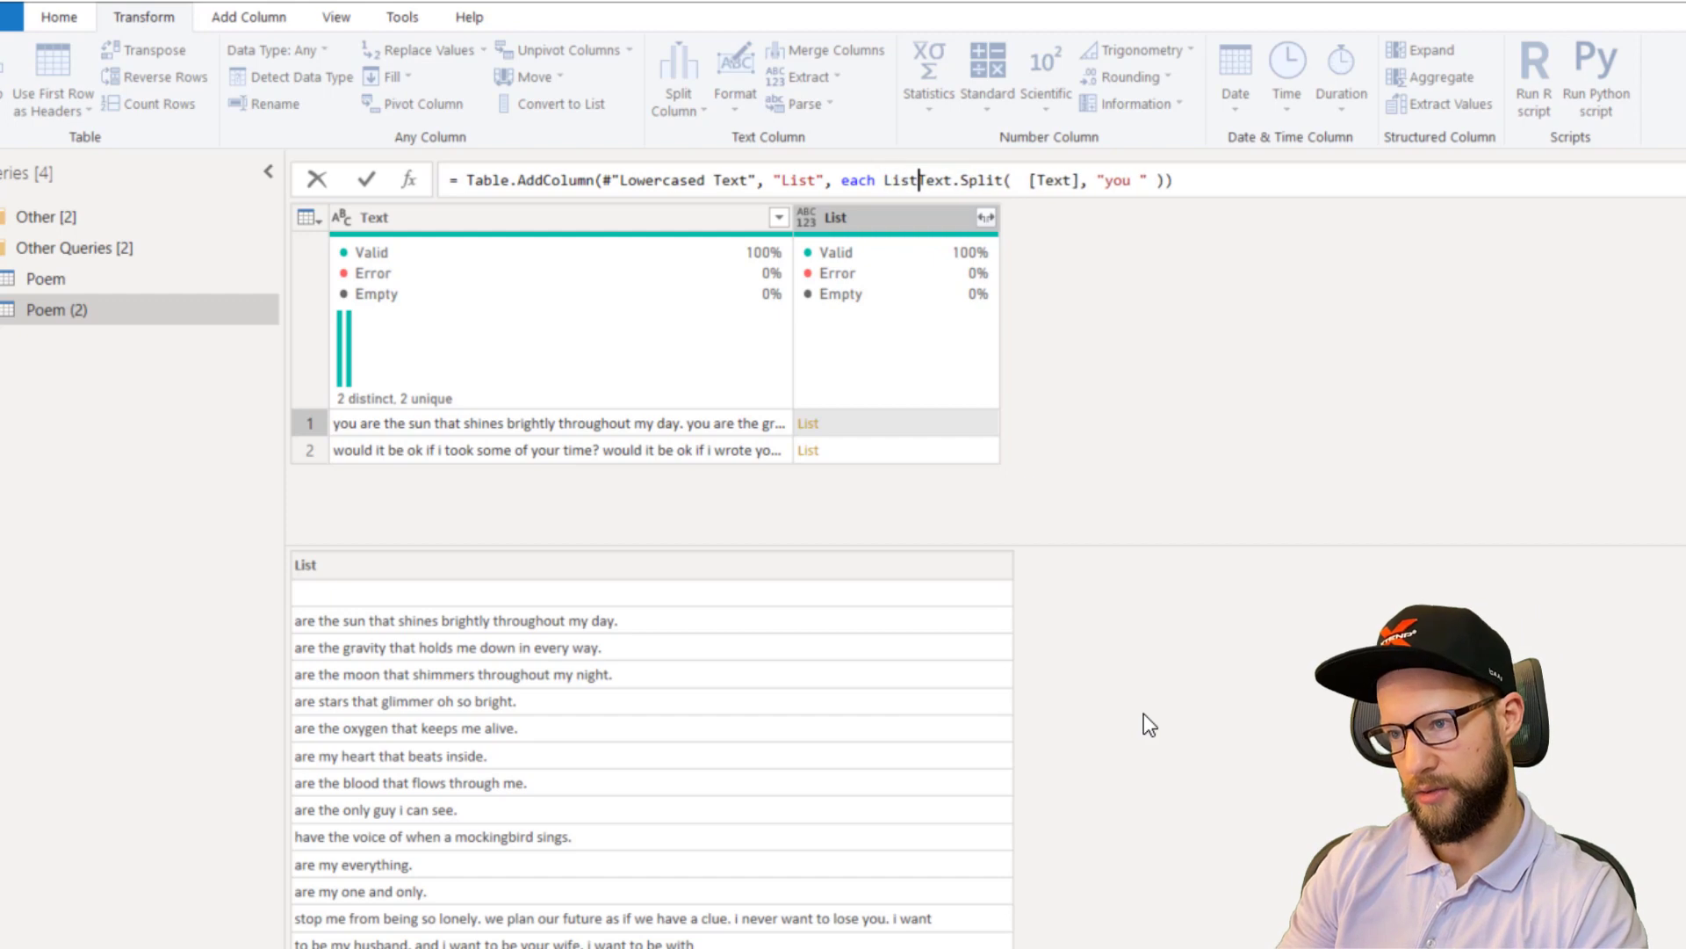
click(1345, 182)
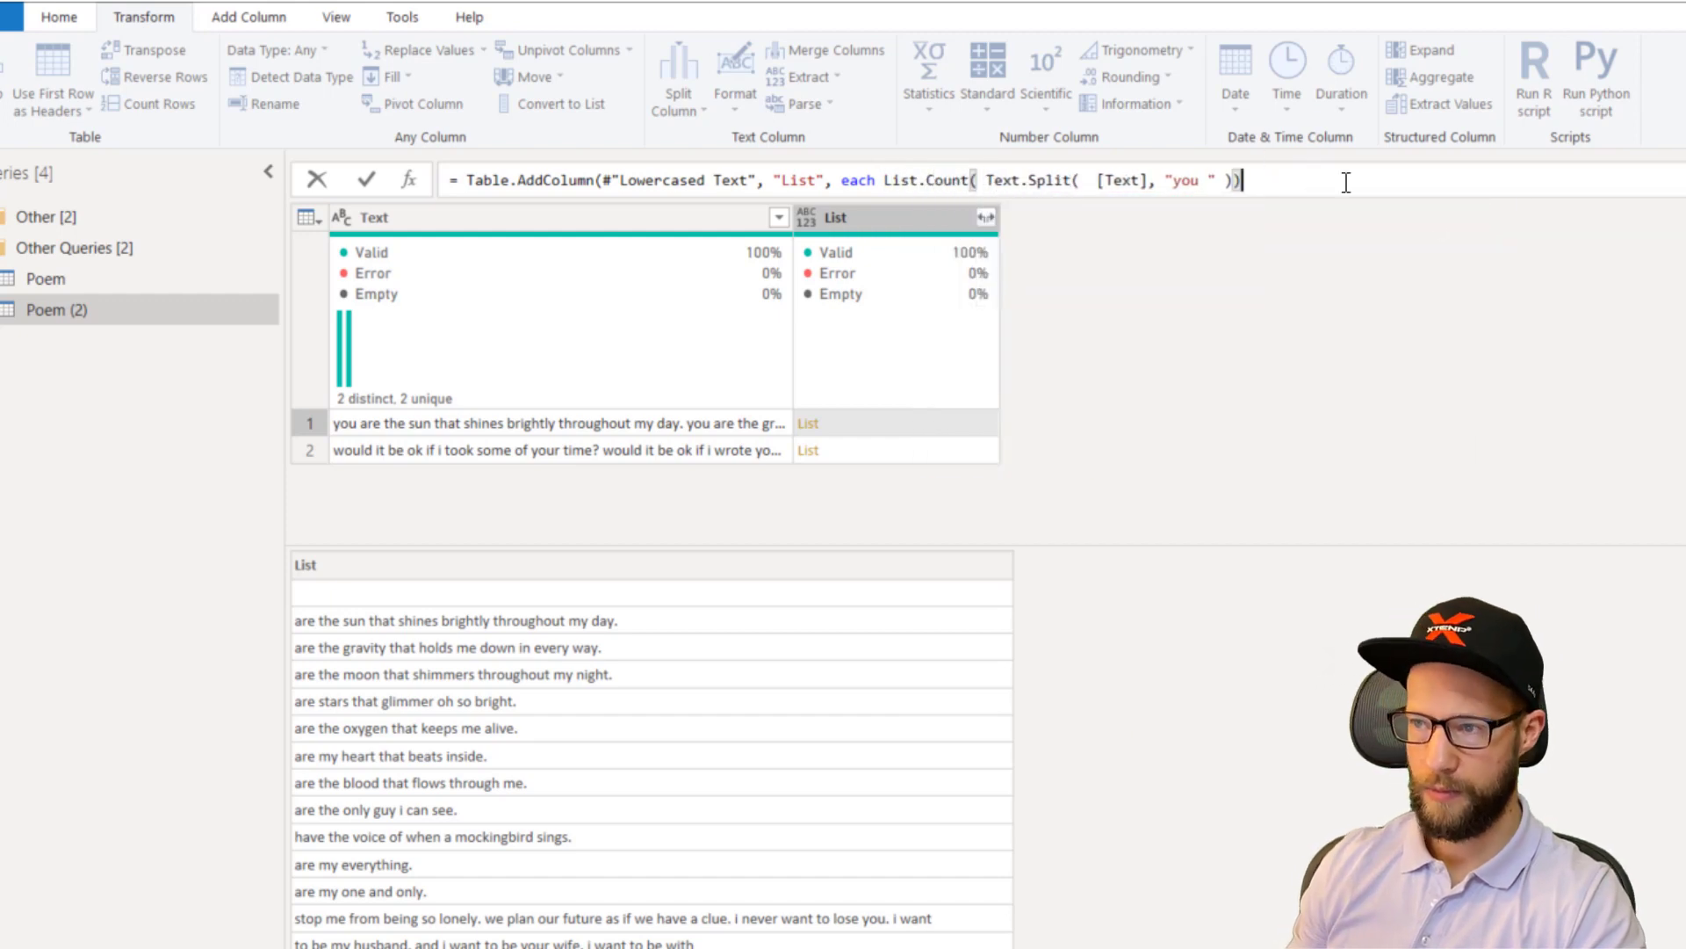
key(BackSpace)
text() ))
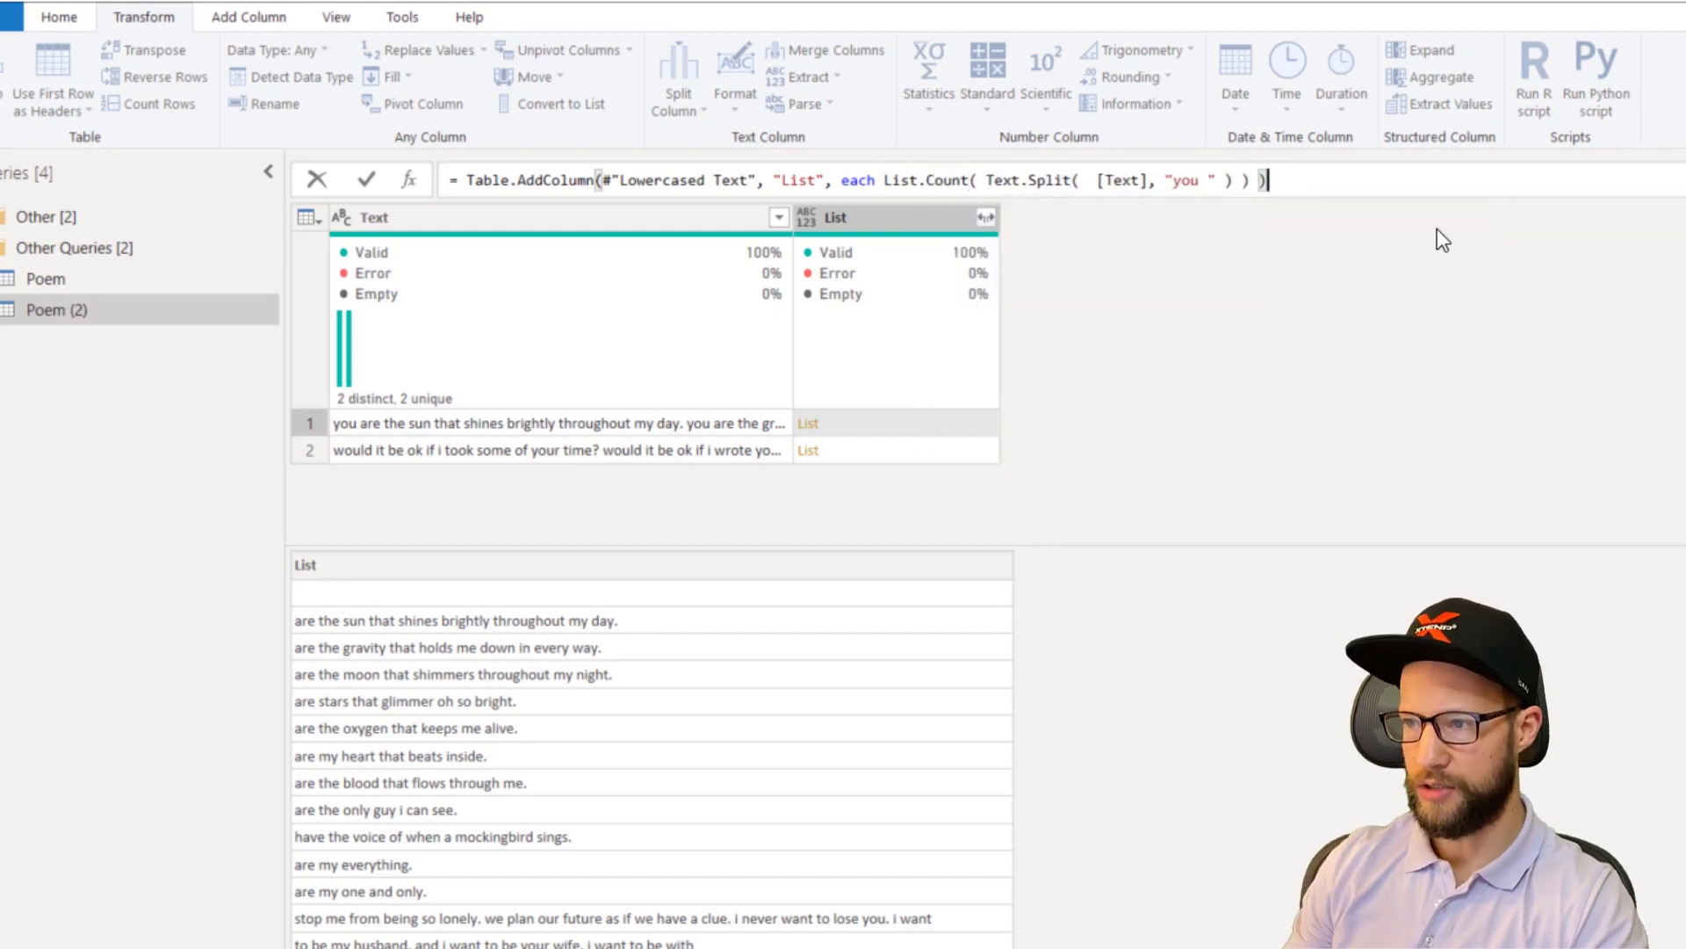
key(Return)
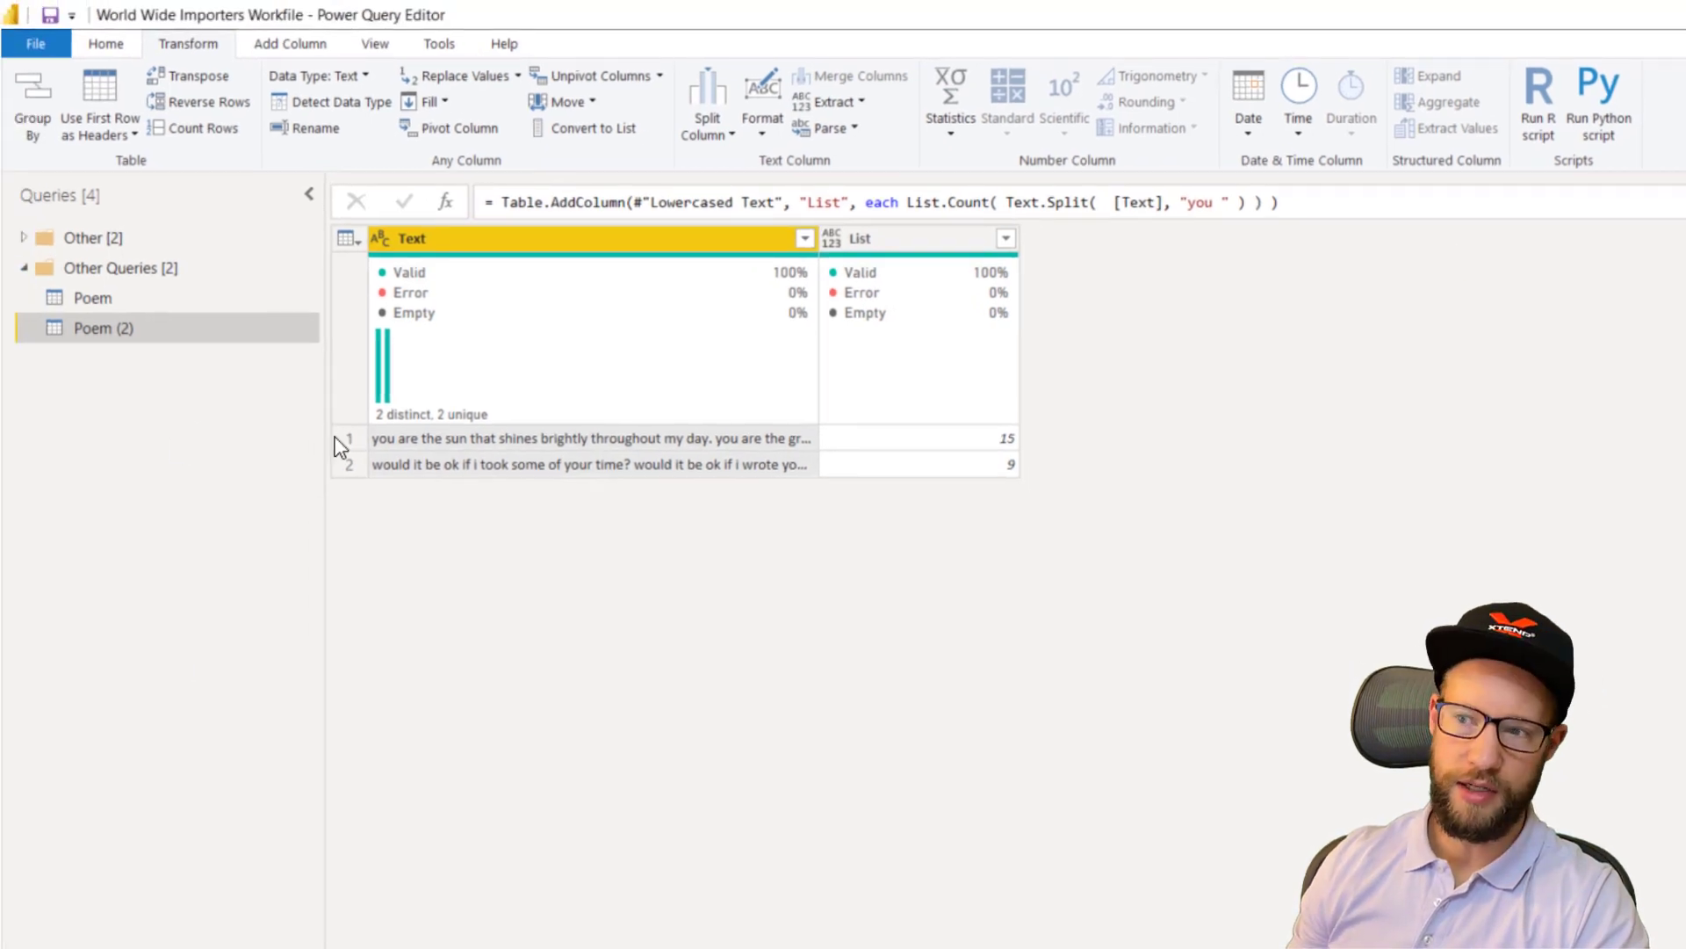
click(176, 290)
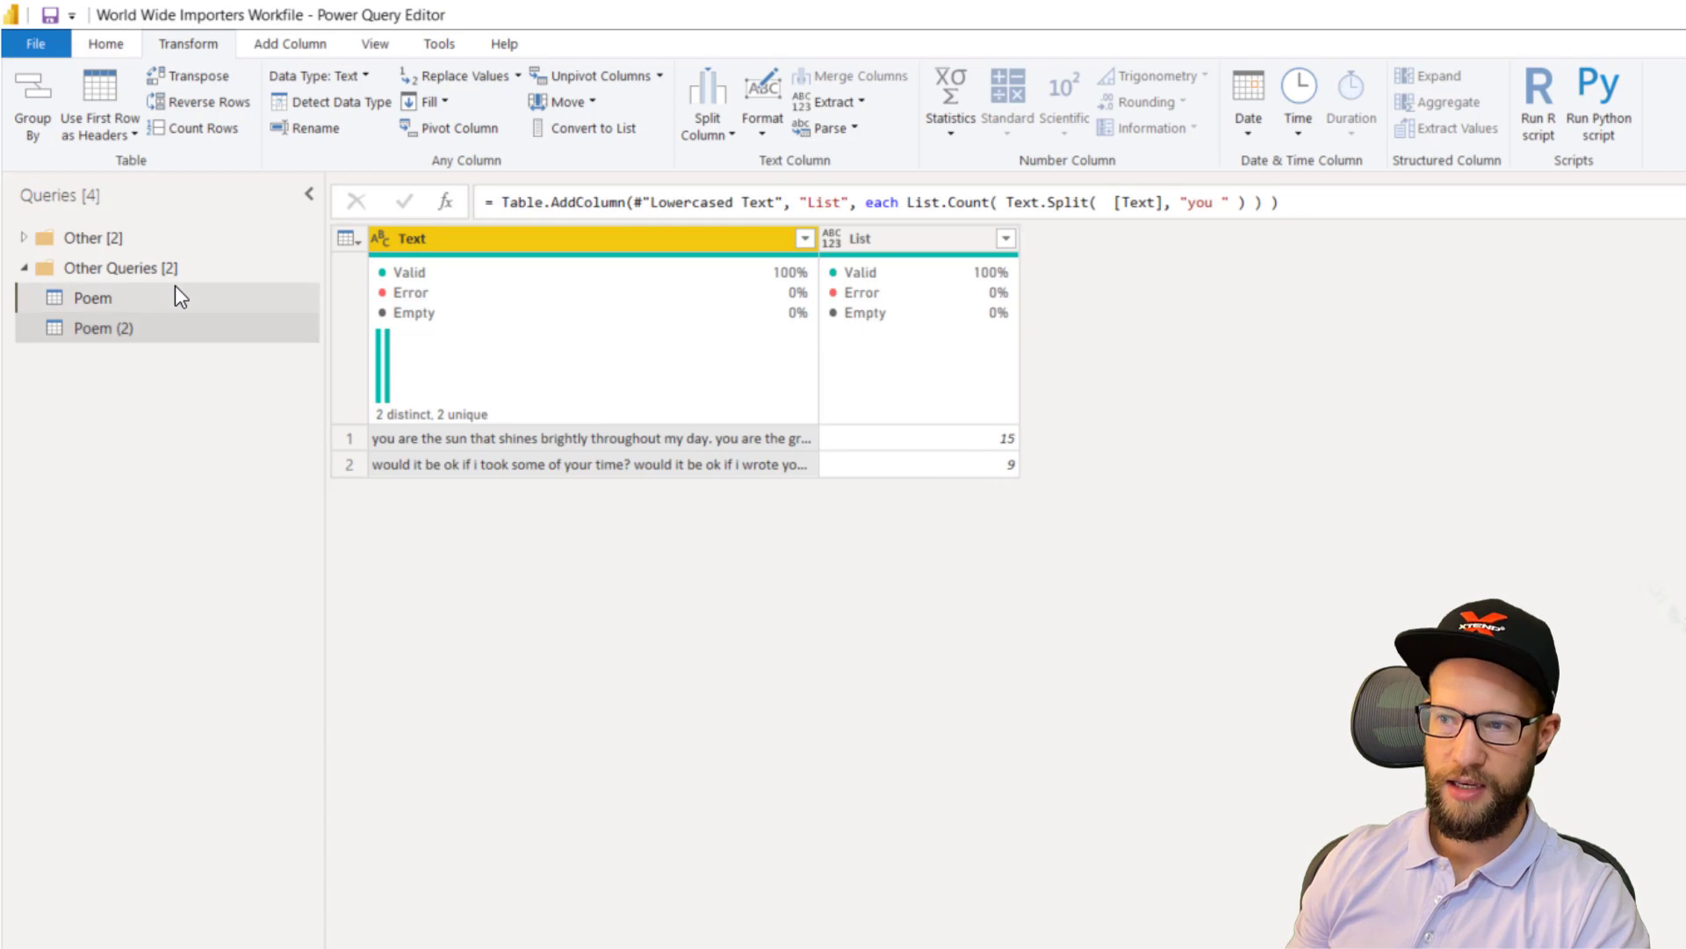
click(1381, 439)
click(1353, 466)
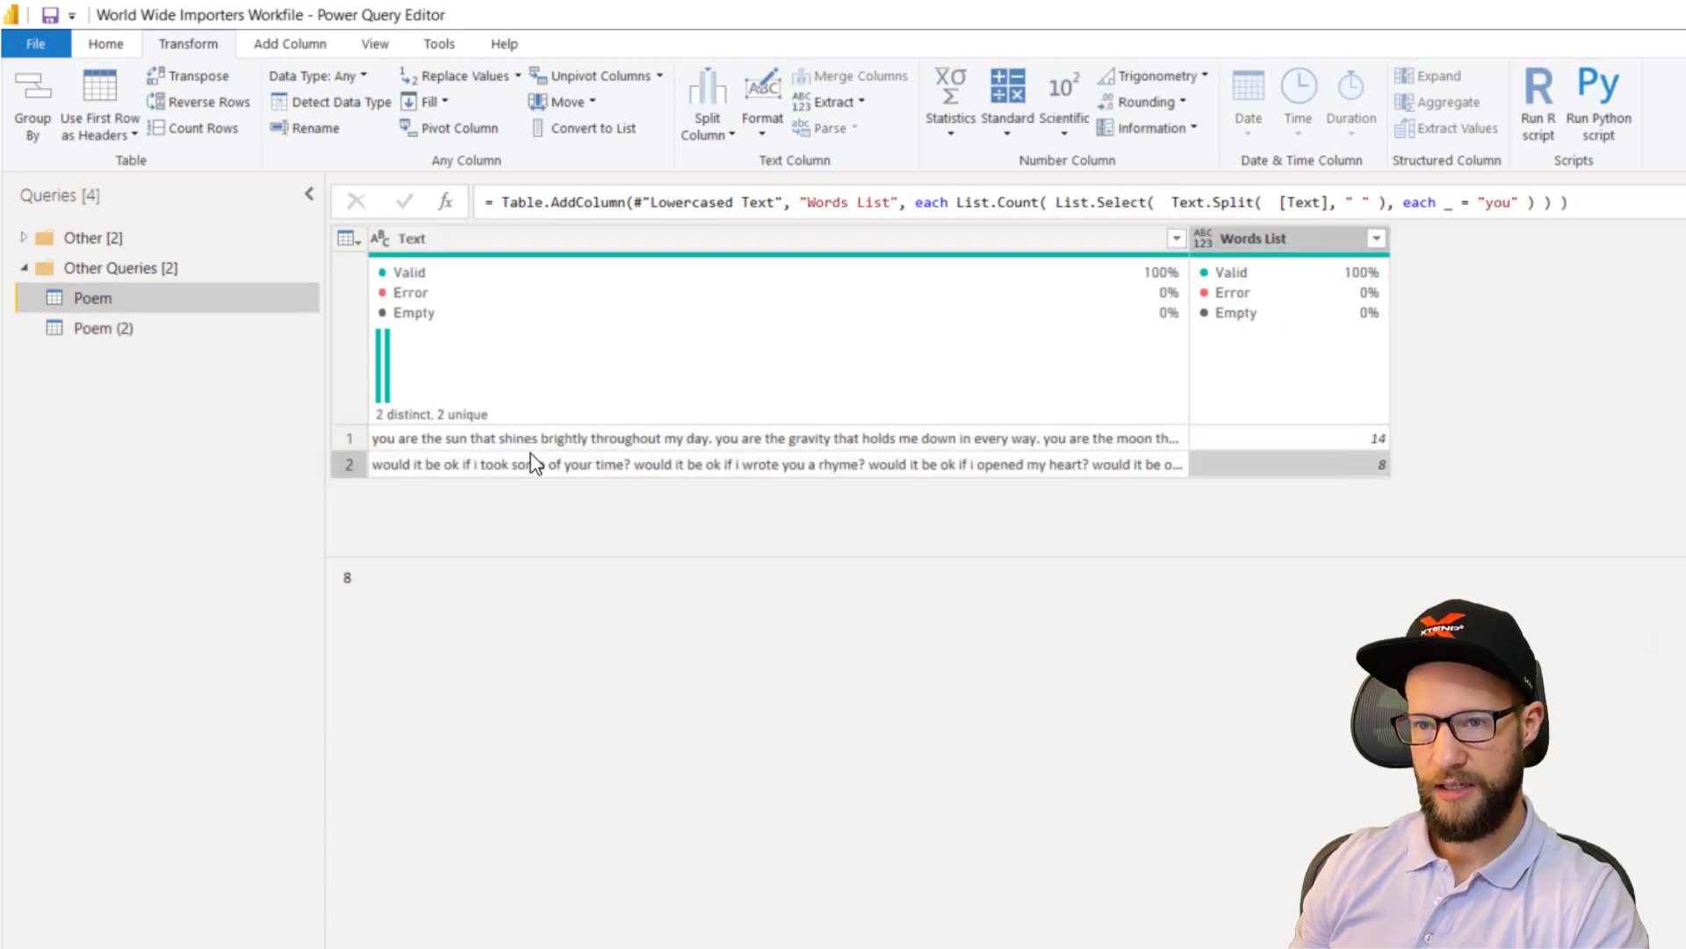
click(290, 341)
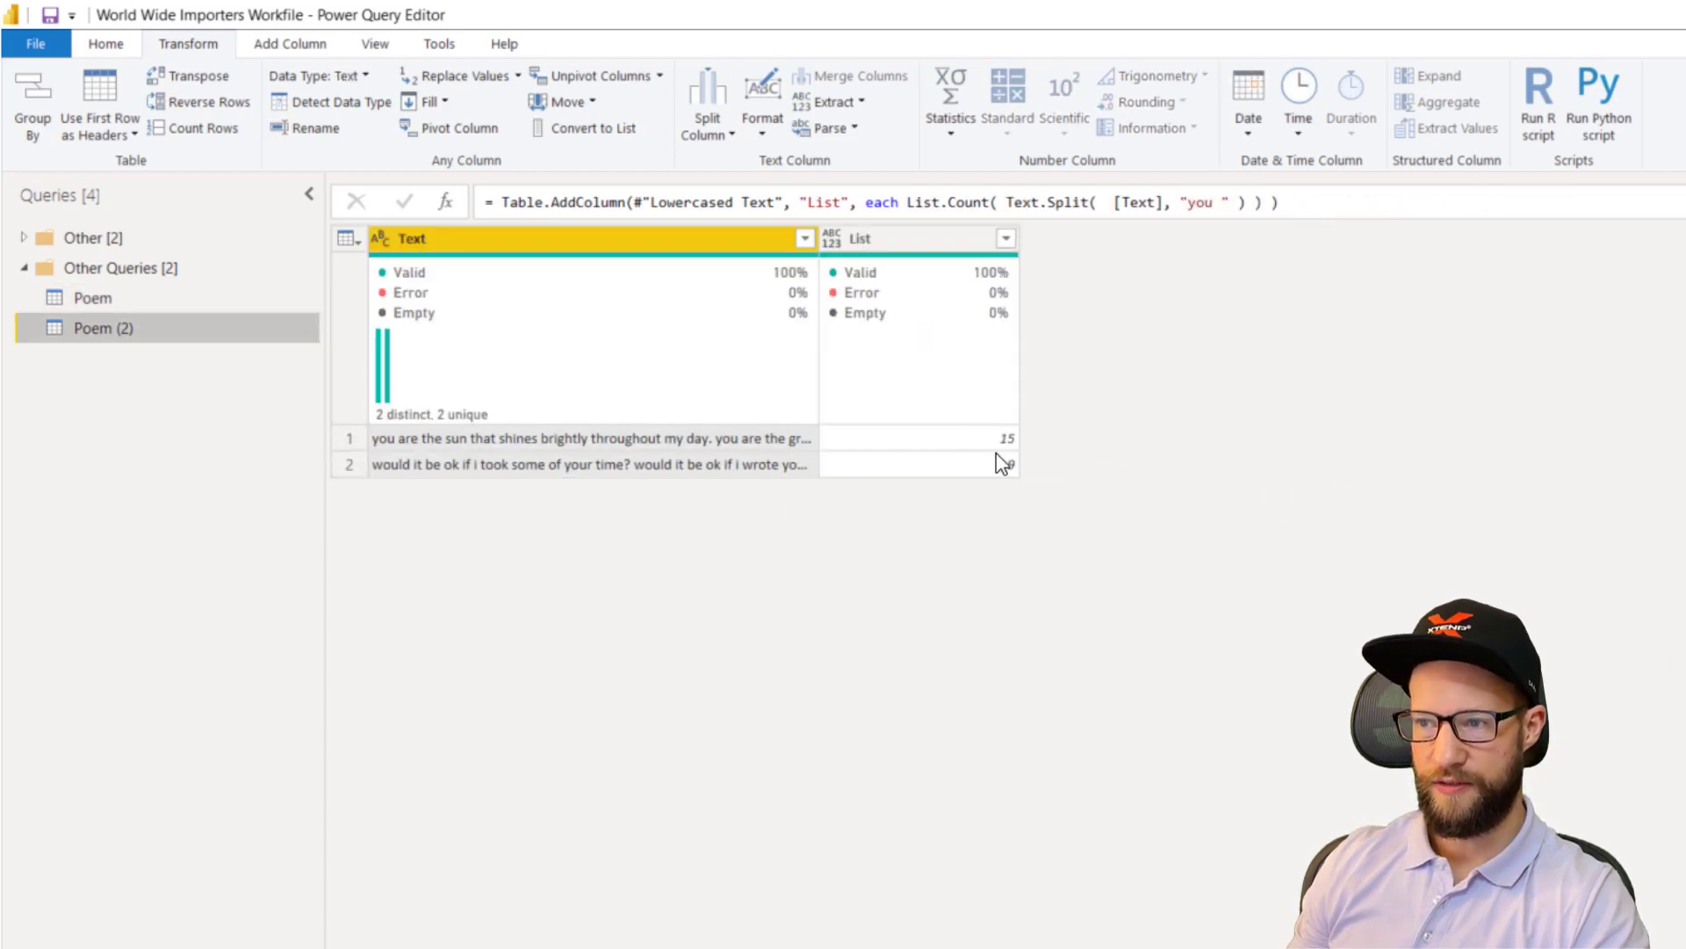
click(1002, 465)
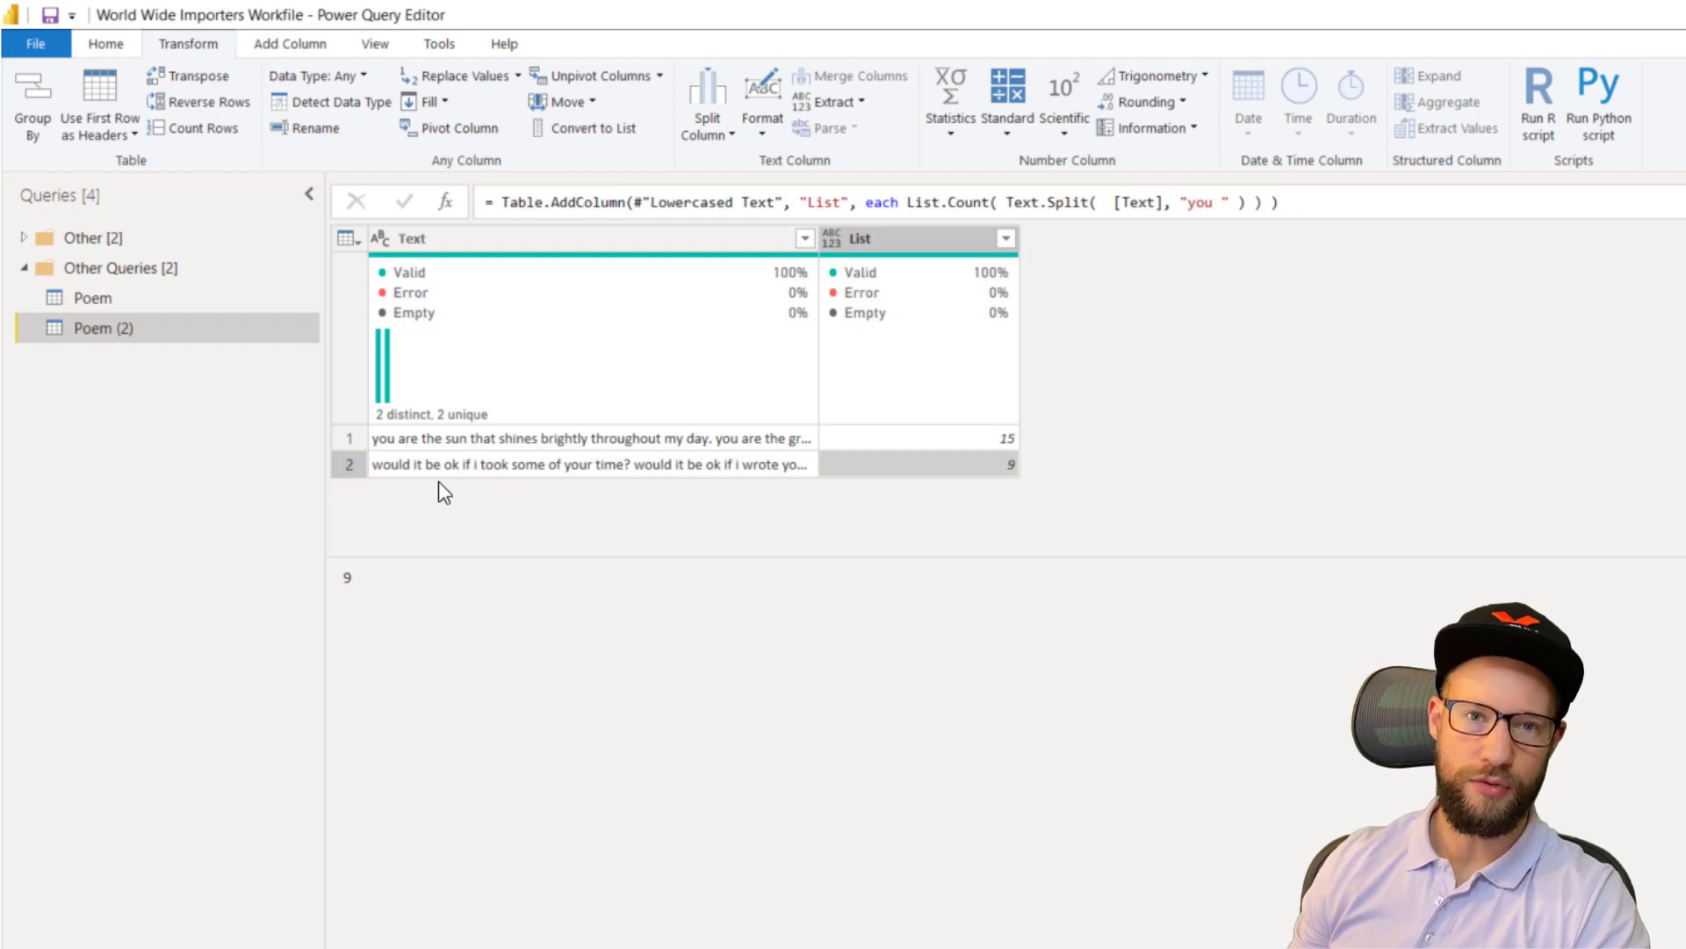
Step: Append - 1 to the List.Count formula so the counts read 14 and 8
click(1267, 204)
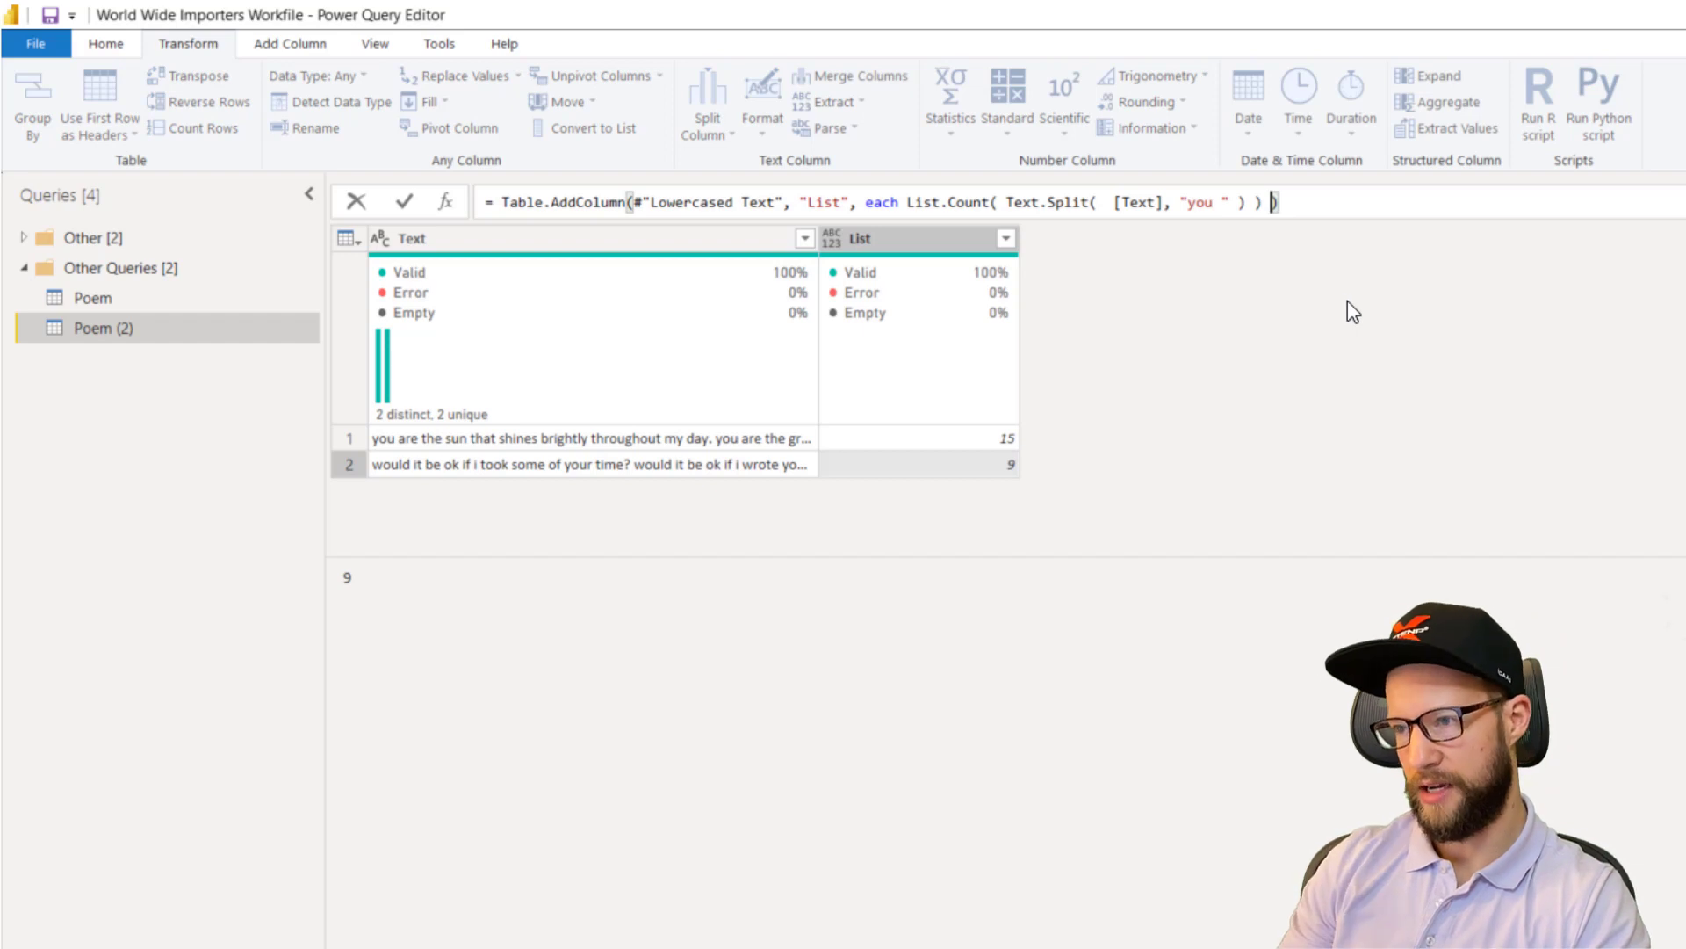
text(p-)
key(BackSpace)
key(BackSpace)
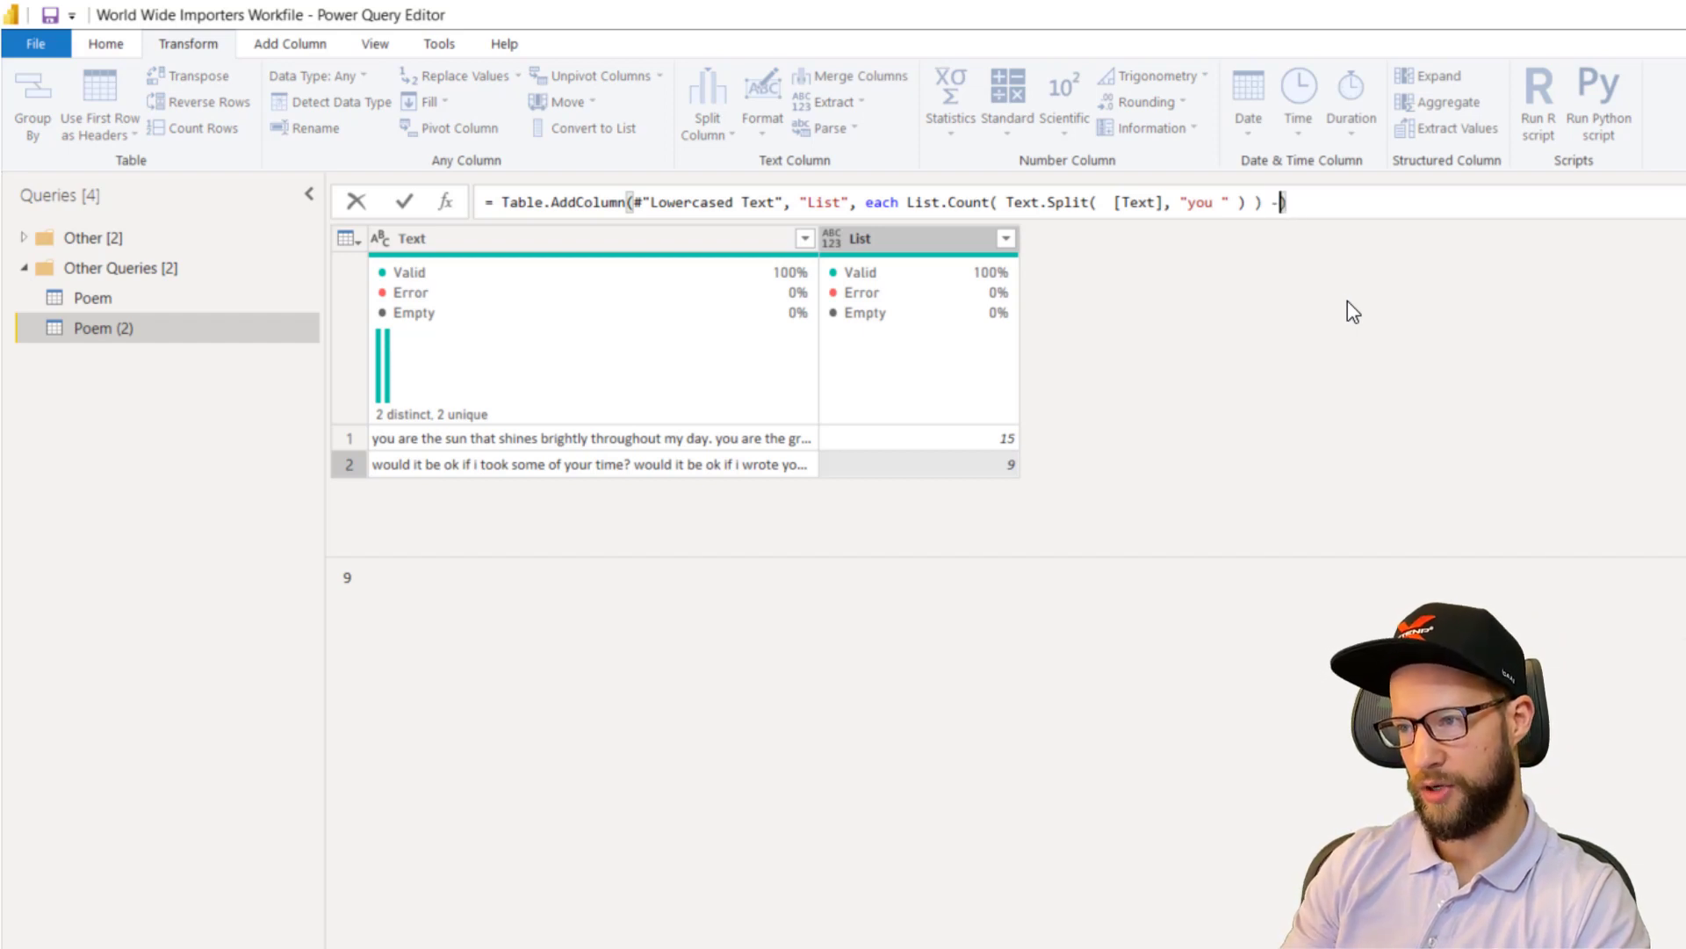
key(shift+Home)
key(BackSpace)
key(ctrl+z)
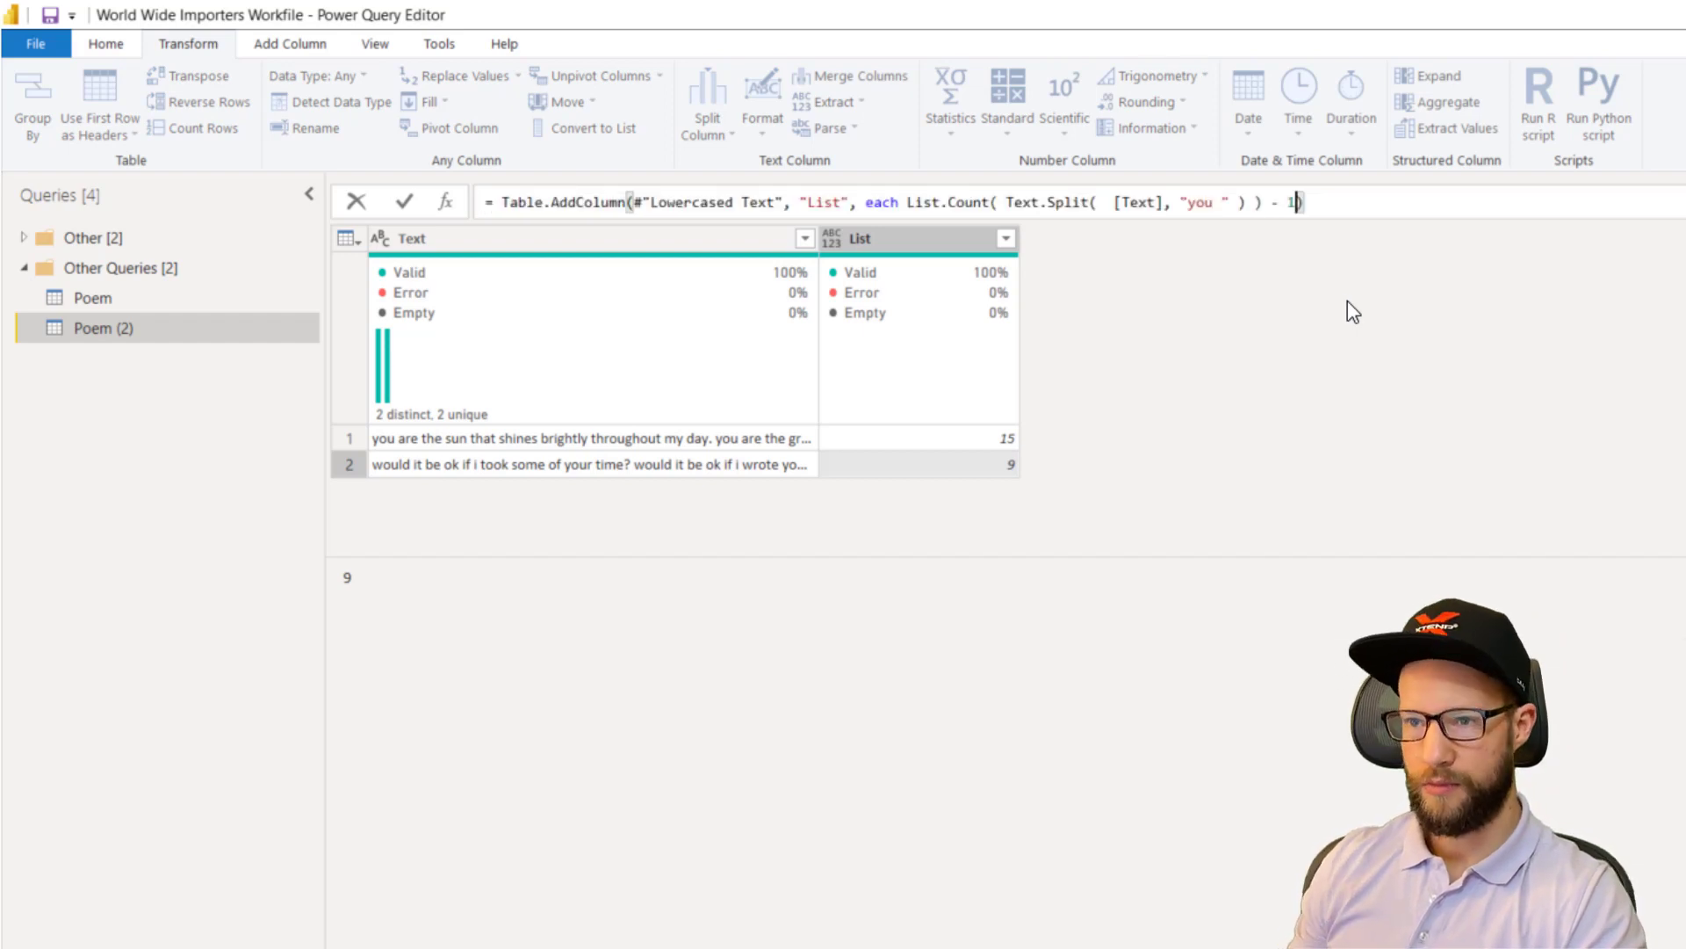
click(404, 207)
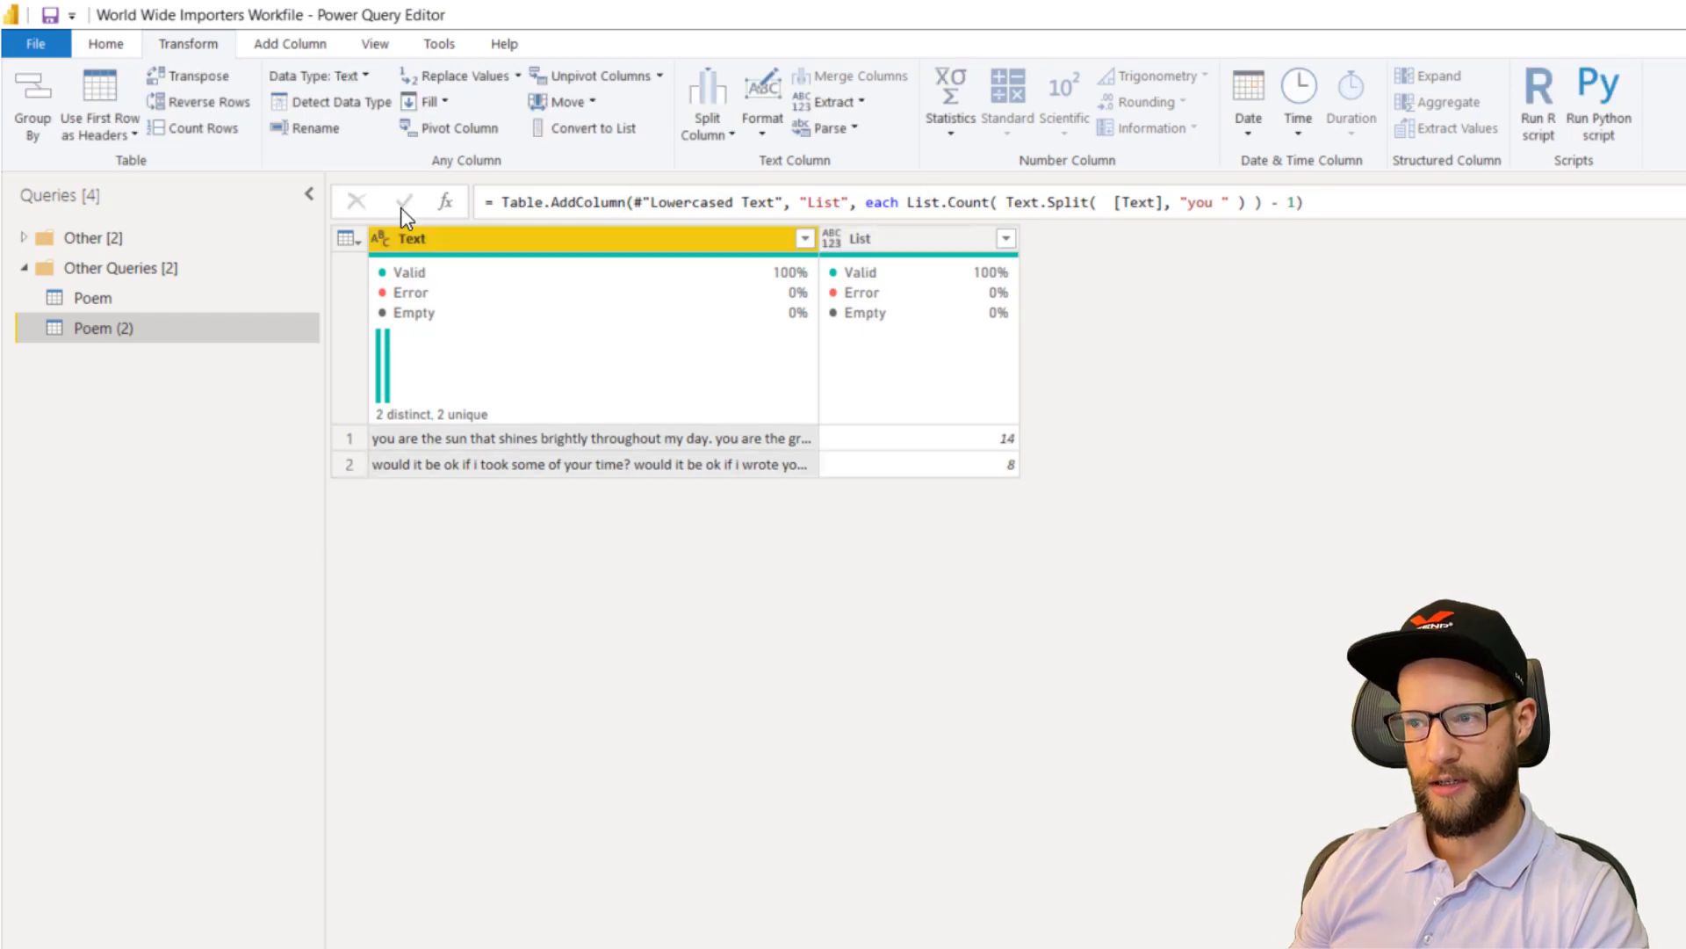